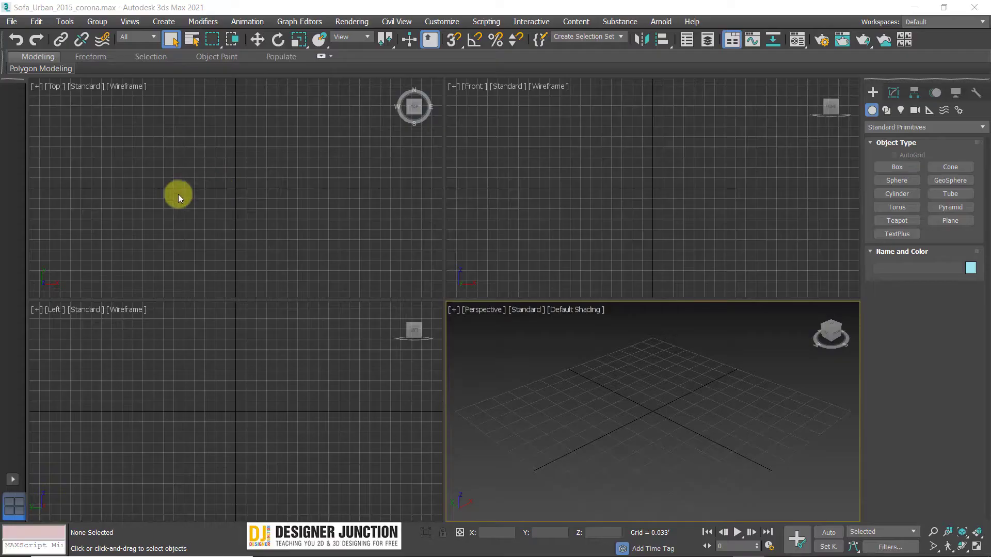
Switch to File Explorer and open the extracted 3141793.5fc241fab59d2 folder inside Tips_22-2-21.
{"action": "left_click", "coordinate": [915, 8]}
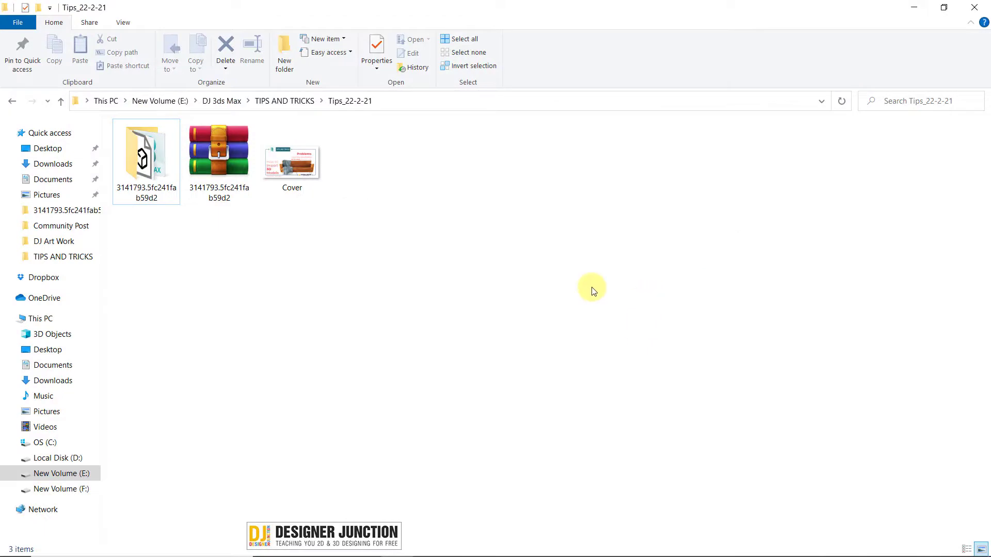
{"action": "left_click", "coordinate": [211, 157]}
{"action": "left_click", "coordinate": [143, 164]}
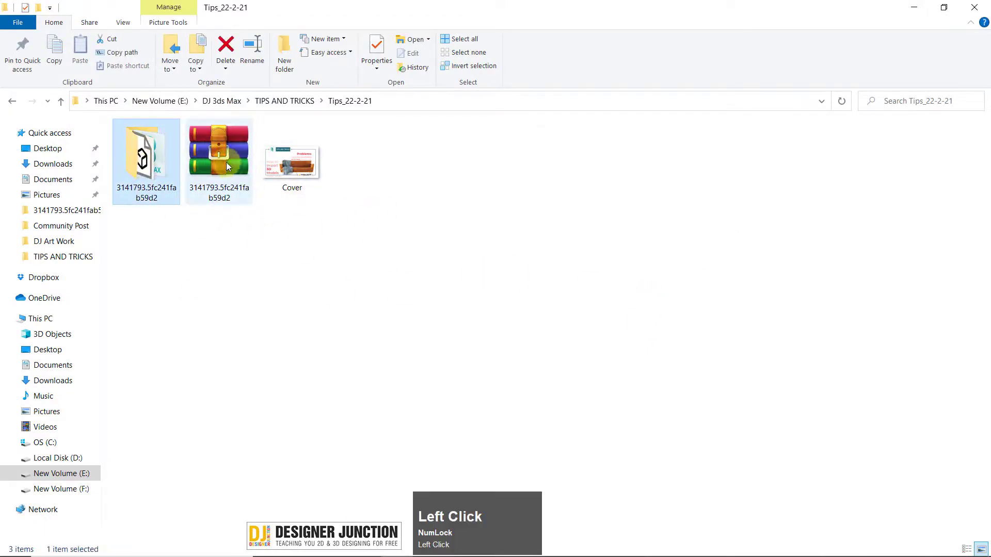
{"action": "double_click", "coordinate": [144, 165]}
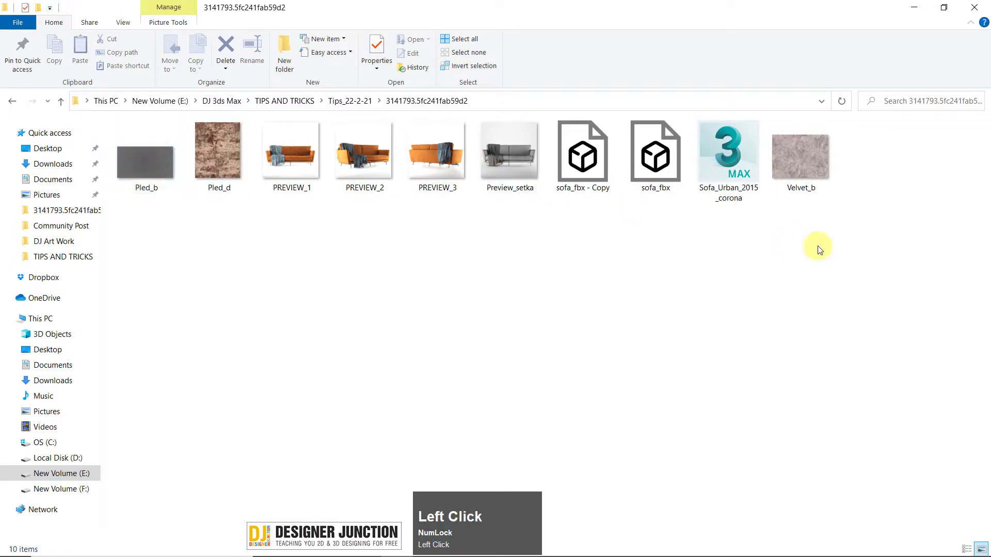
Open Sofa_Urban_2015_corona in 3ds Max, continuing past the missing DLLs and closing the Scene Converter.
{"action": "left_click", "coordinate": [725, 136]}
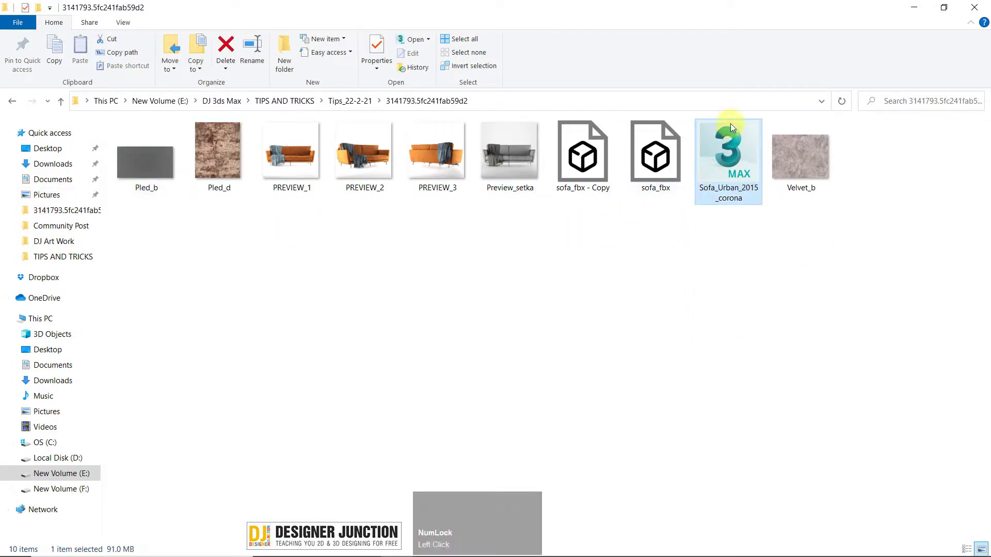
{"action": "left_click_drag", "start_coordinate": [726, 135], "coordinate": [526, 361]}
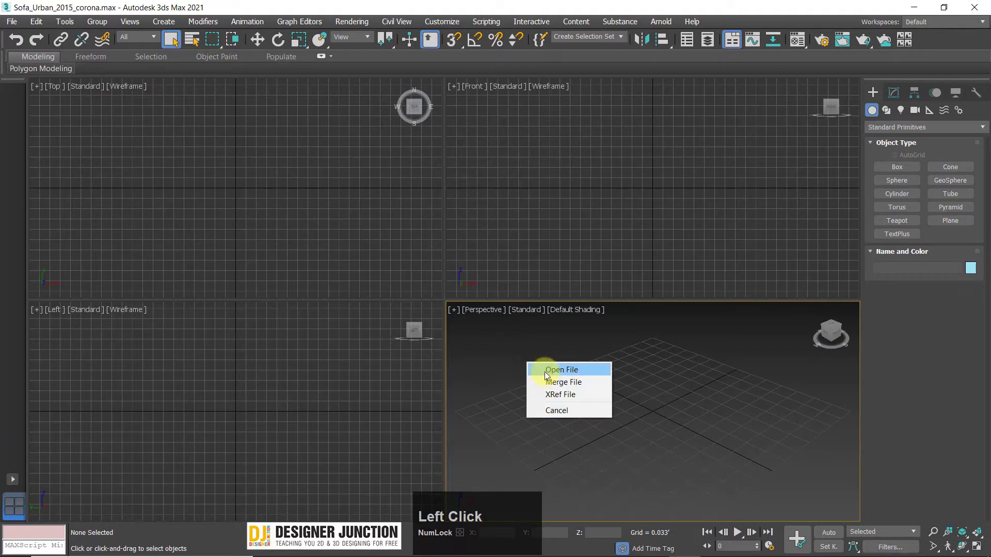
{"action": "left_click", "coordinate": [552, 369]}
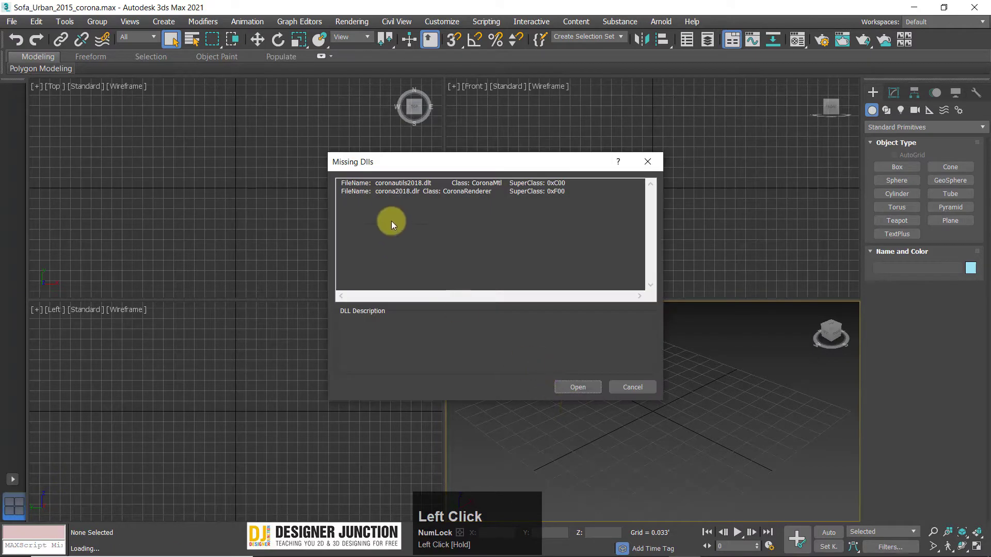
{"action": "left_click", "coordinate": [572, 388]}
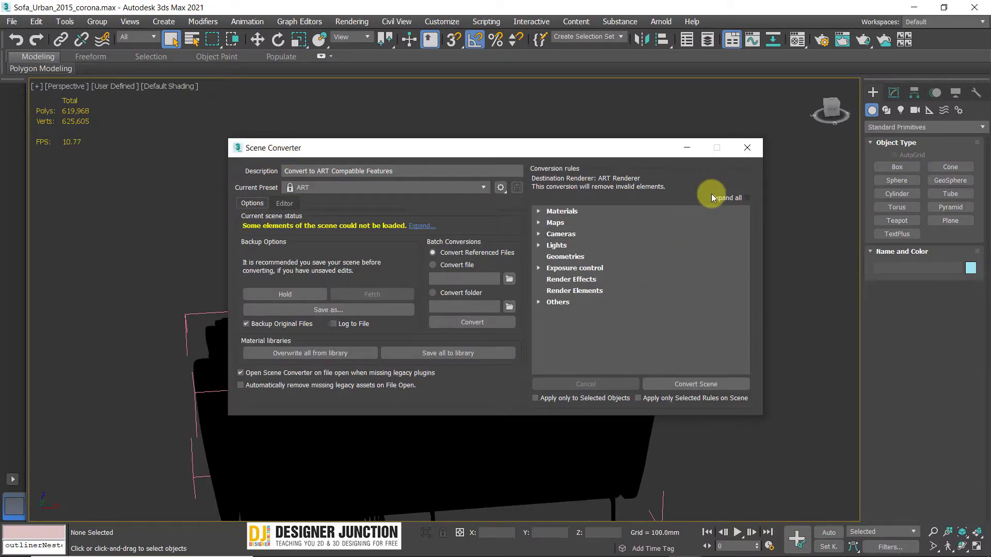
{"action": "left_click", "coordinate": [747, 148]}
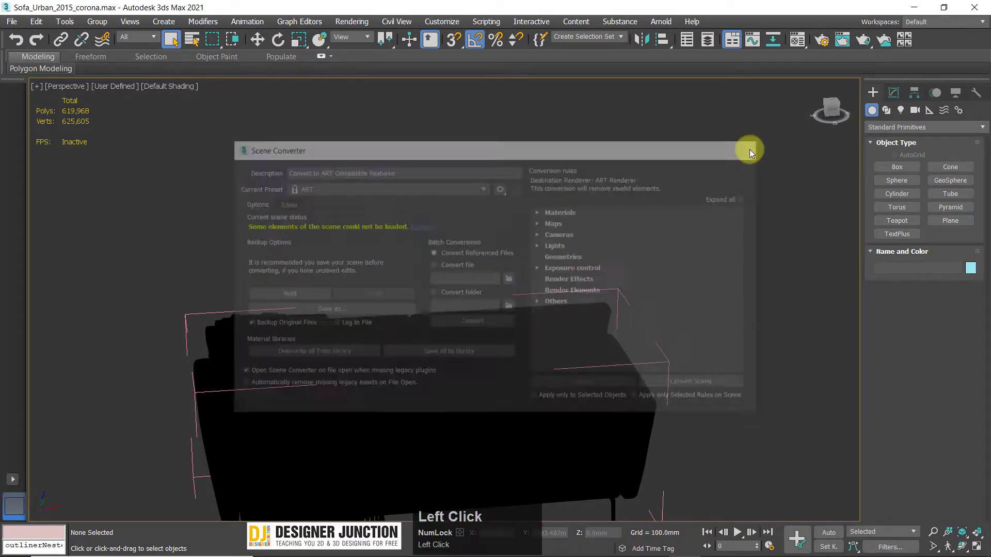
Examine the imported sofa and its throw blanket from several angles in the Perspective view, checking how their surfaces are displayed.
{"action": "left_click", "coordinate": [407, 355]}
{"action": "key", "text": "w"}
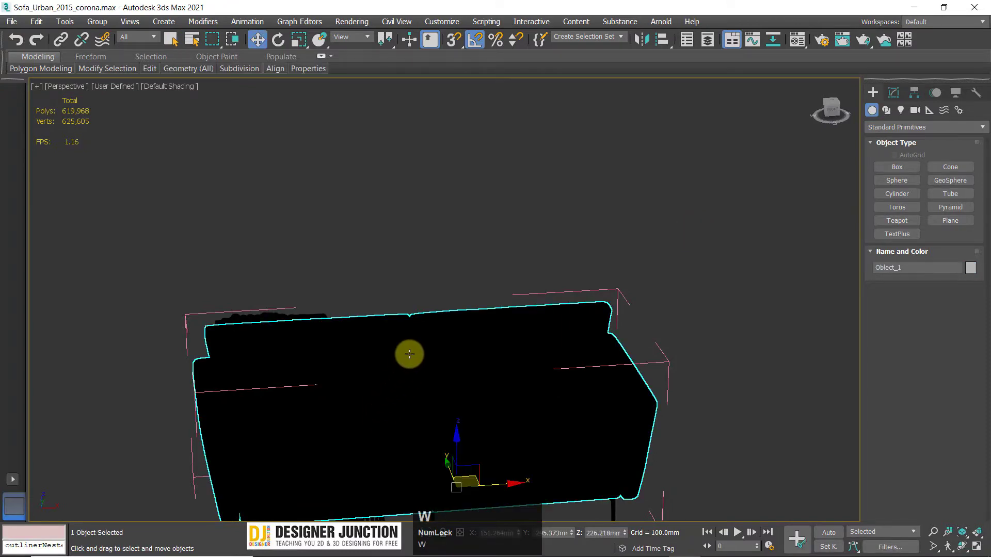
{"action": "key", "text": "z"}
{"action": "middle_click_drag", "start_coordinate": [425, 317], "coordinate": [469, 249], "text": "alt"}
{"action": "left_click", "coordinate": [401, 138]}
{"action": "key", "text": "ctrl+l"}
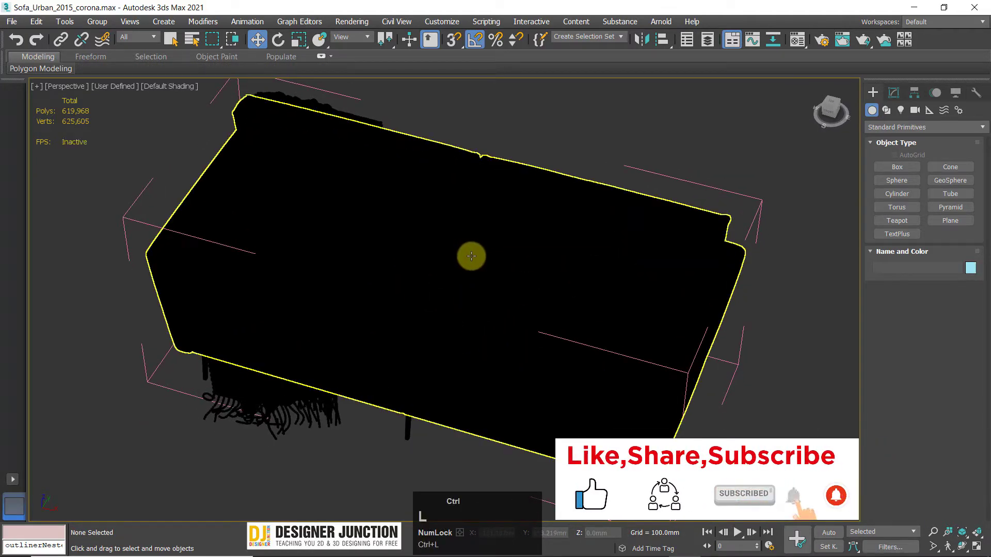
{"action": "key", "text": "z"}
{"action": "middle_click_drag", "start_coordinate": [484, 287], "coordinate": [434, 295], "text": "alt"}
{"action": "left_click", "coordinate": [434, 294]}
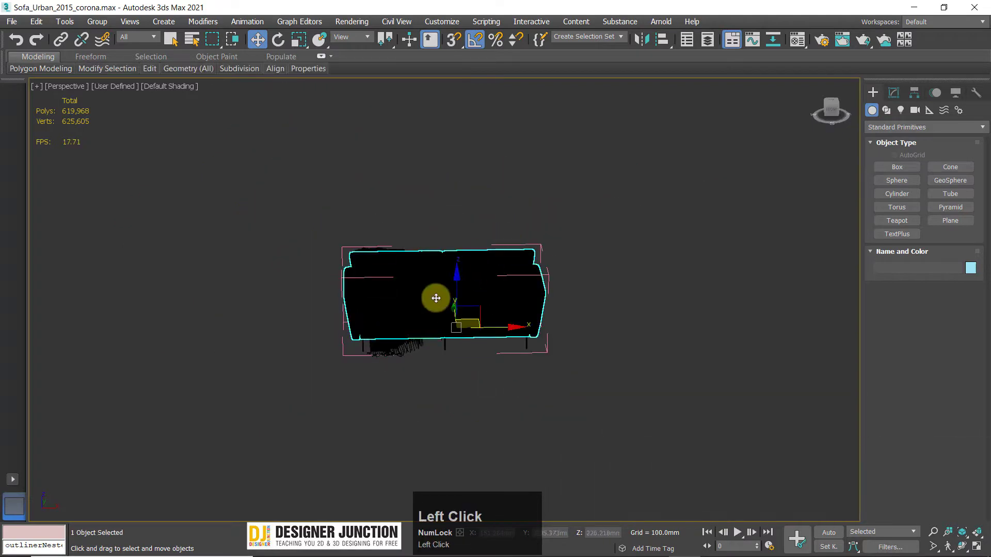
{"action": "key", "text": "w"}
{"action": "key", "text": "w"}
{"action": "scroll", "coordinate": [447, 302], "scroll_direction": "up", "scroll_amount": 3}
{"action": "middle_click_drag", "start_coordinate": [458, 332], "coordinate": [435, 106], "text": "alt"}
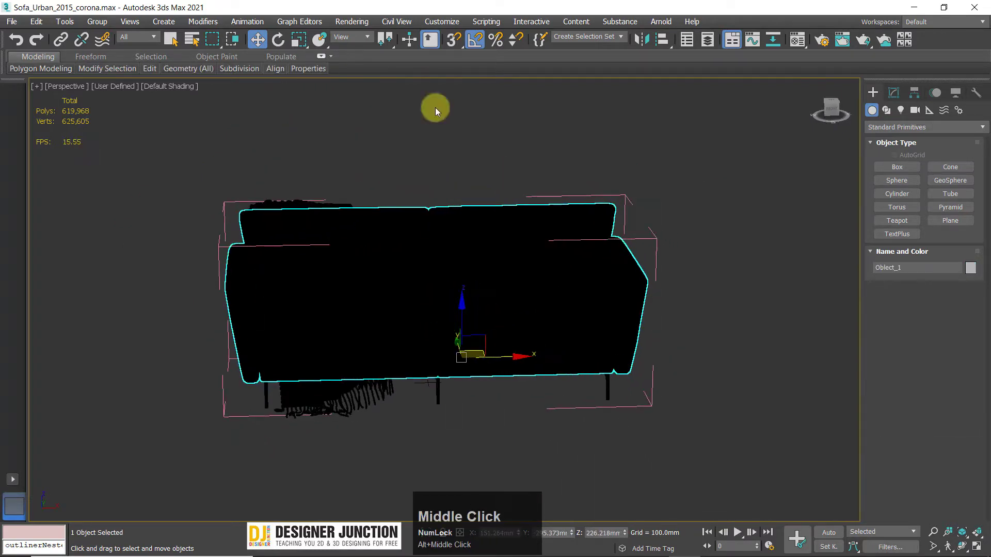
{"action": "left_click", "coordinate": [436, 106]}
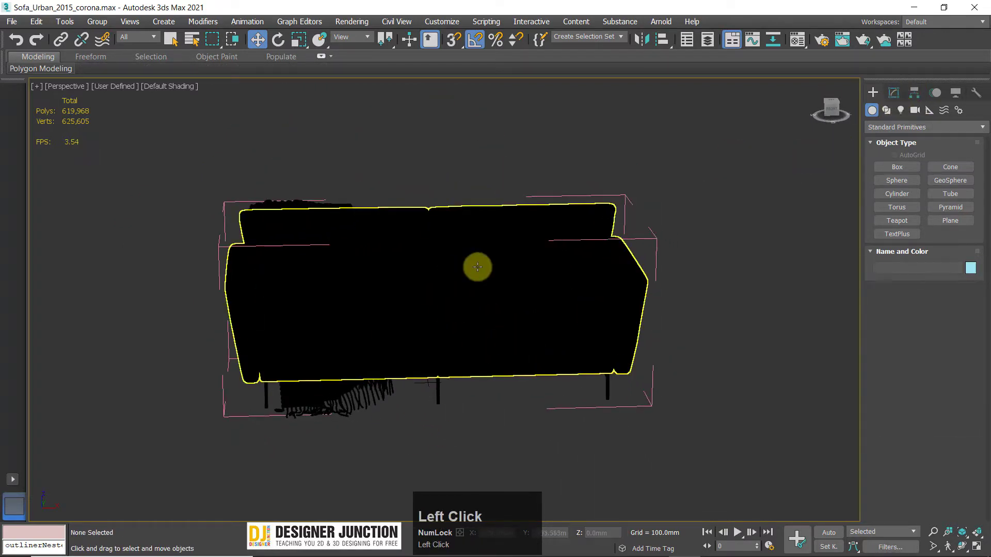
{"action": "left_click", "coordinate": [488, 133]}
{"action": "key", "text": "z"}
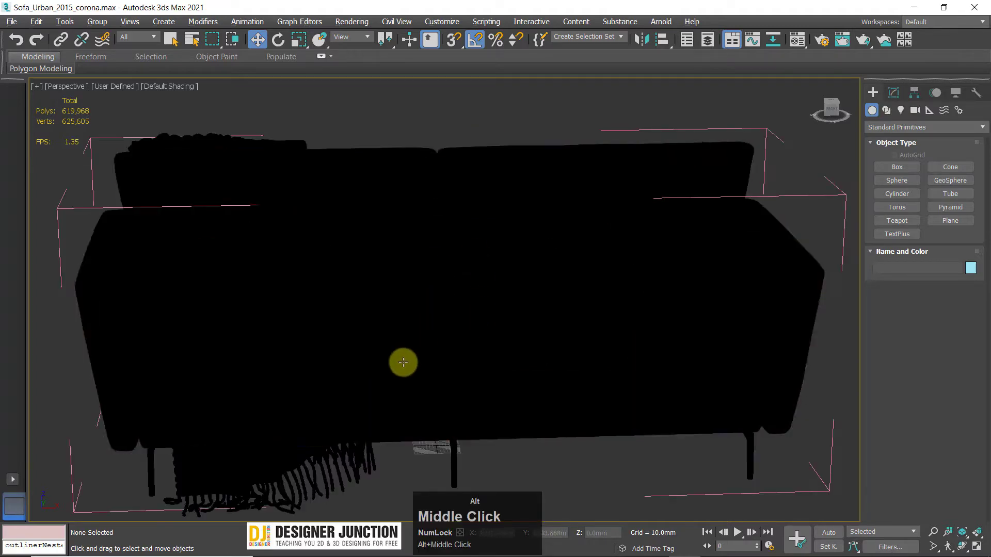
{"action": "key", "text": "z"}
{"action": "middle_click_drag", "start_coordinate": [404, 362], "coordinate": [429, 273], "text": "alt"}
{"action": "key", "text": "z"}
{"action": "key", "text": "z"}
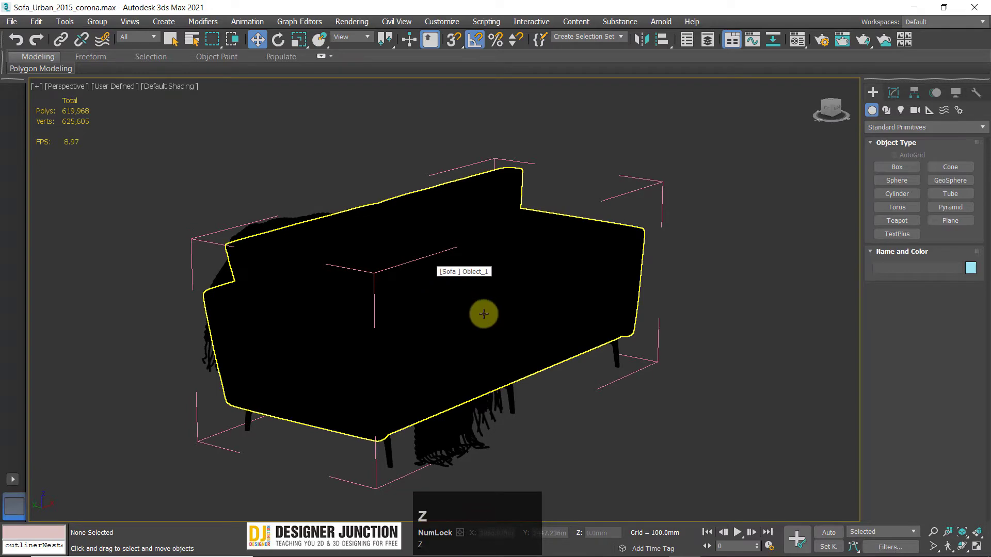
{"action": "mouse_move", "coordinate": [482, 312]}
{"action": "middle_mouse_down", "text": "alt"}
{"action": "mouse_move", "coordinate": [389, 347]}
{"action": "mouse_move", "coordinate": [502, 236]}
{"action": "mouse_move", "coordinate": [474, 305]}
{"action": "mouse_move", "coordinate": [441, 204]}
{"action": "mouse_move", "coordinate": [506, 341]}
{"action": "mouse_move", "coordinate": [481, 303]}
{"action": "middle_mouse_up", "text": "alt"}
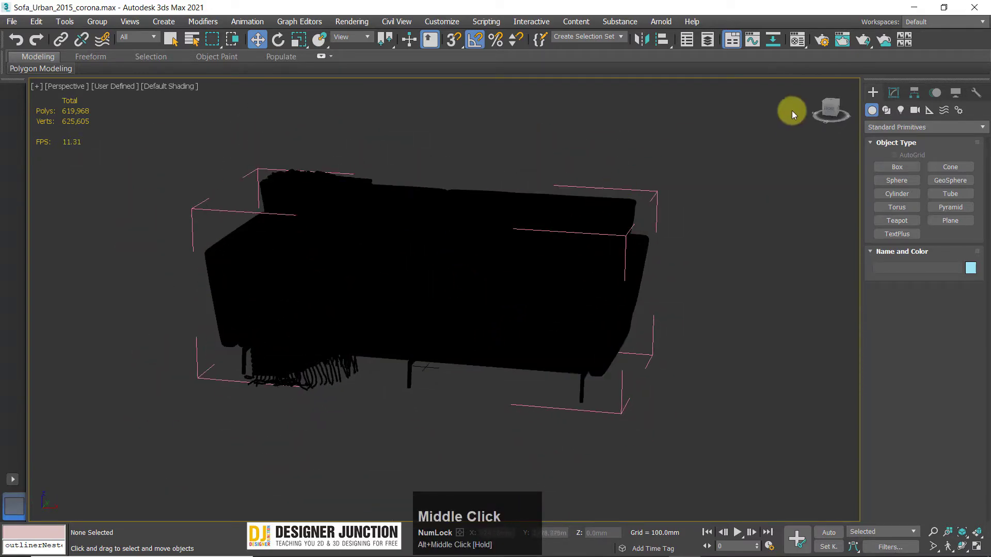
Open the Material Editor and place it beside the sofa model to inspect the scene's materials.
{"action": "left_click", "coordinate": [799, 45]}
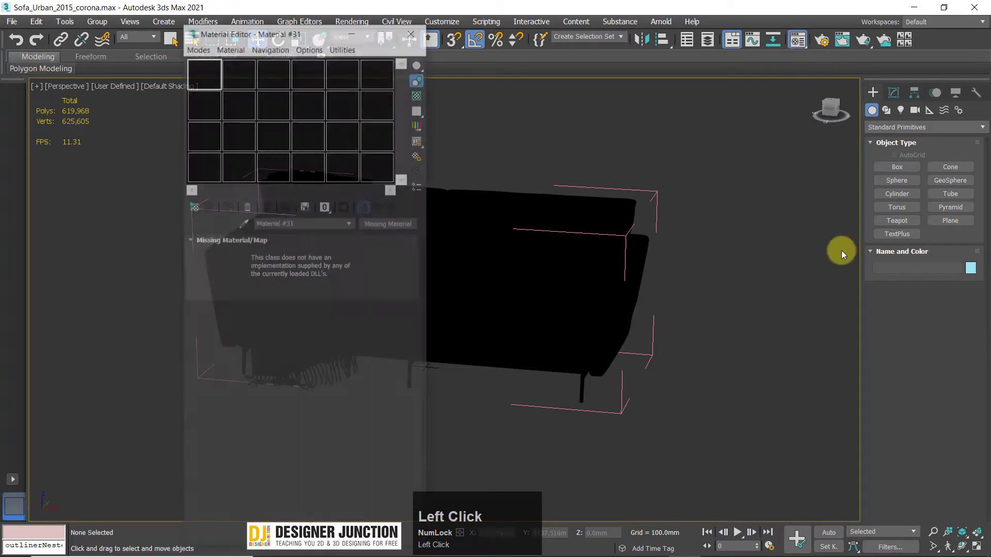
{"action": "left_click_drag", "start_coordinate": [201, 31], "coordinate": [621, 35]}
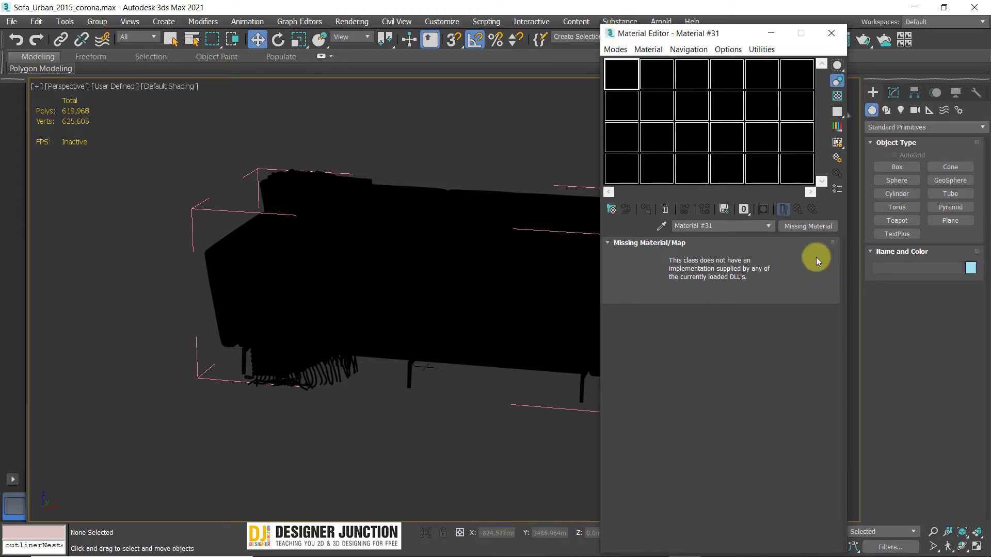
{"action": "middle_click_drag", "start_coordinate": [454, 265], "coordinate": [591, 72], "text": "alt"}
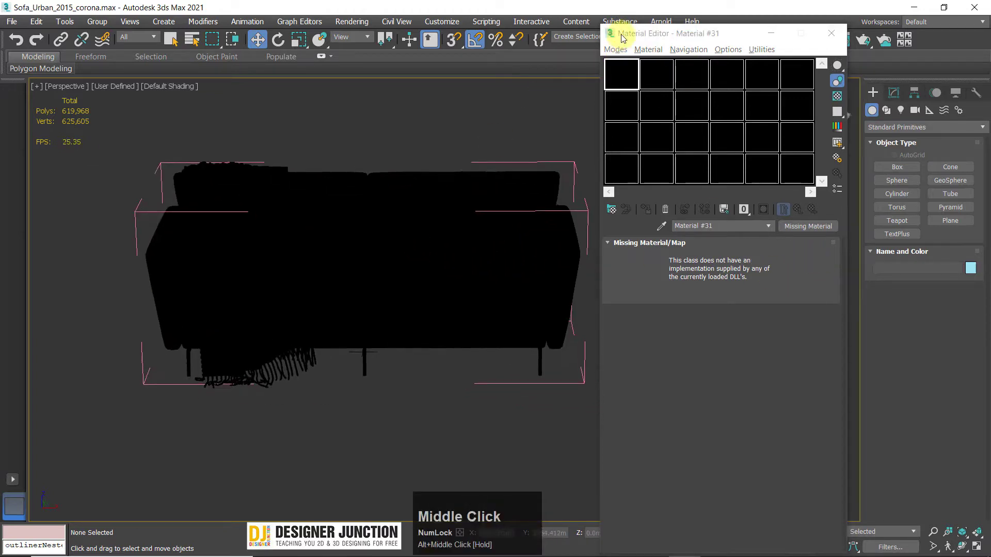
{"action": "left_click_drag", "start_coordinate": [622, 34], "coordinate": [553, 104]}
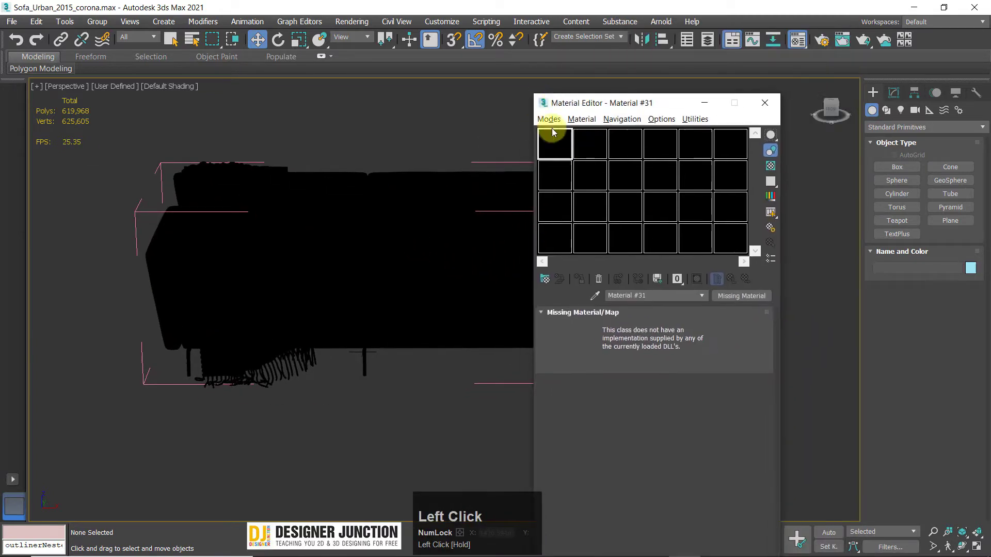
Set the renderer to Scanline Renderer in Render Setup and close the dialog.
{"action": "left_click", "coordinate": [819, 42]}
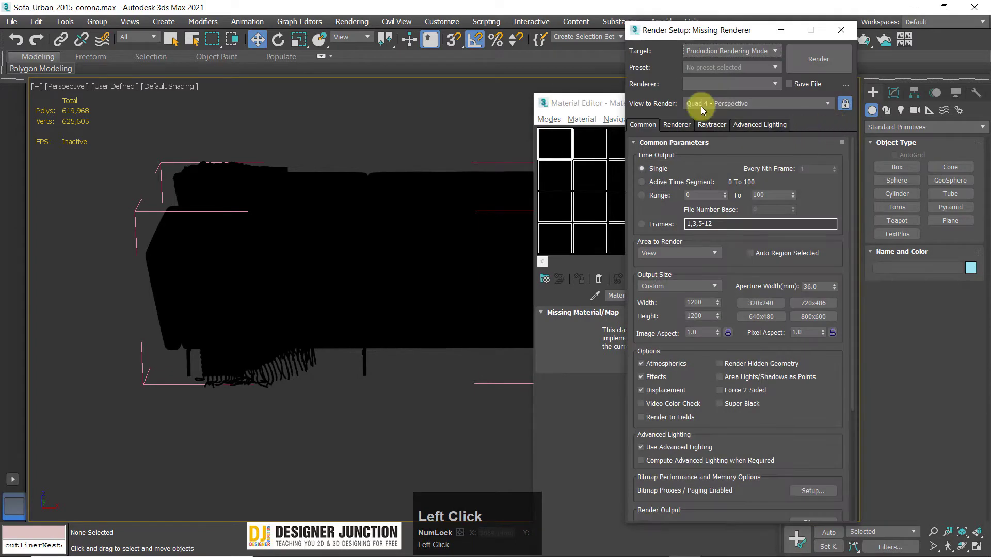
{"action": "left_click", "coordinate": [698, 84]}
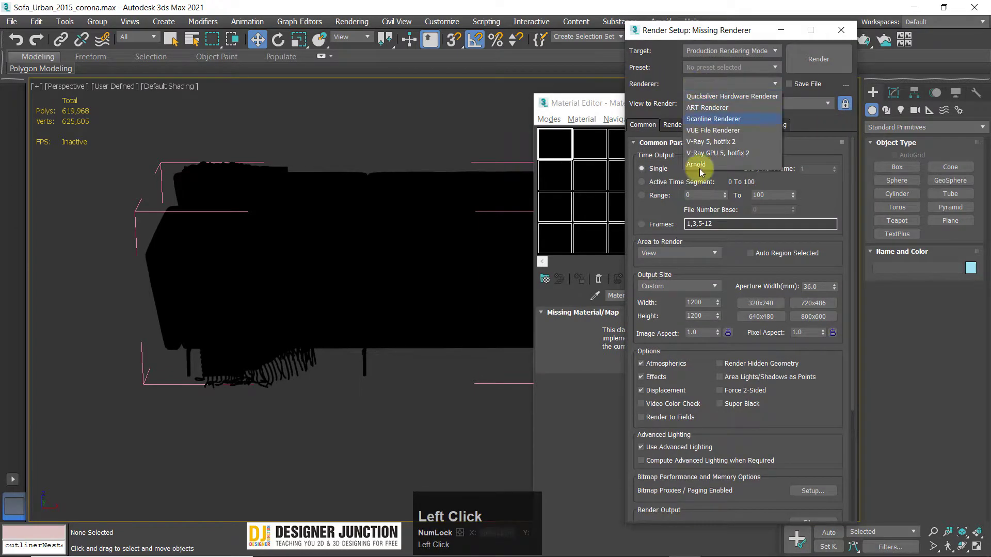
{"action": "left_click", "coordinate": [701, 119]}
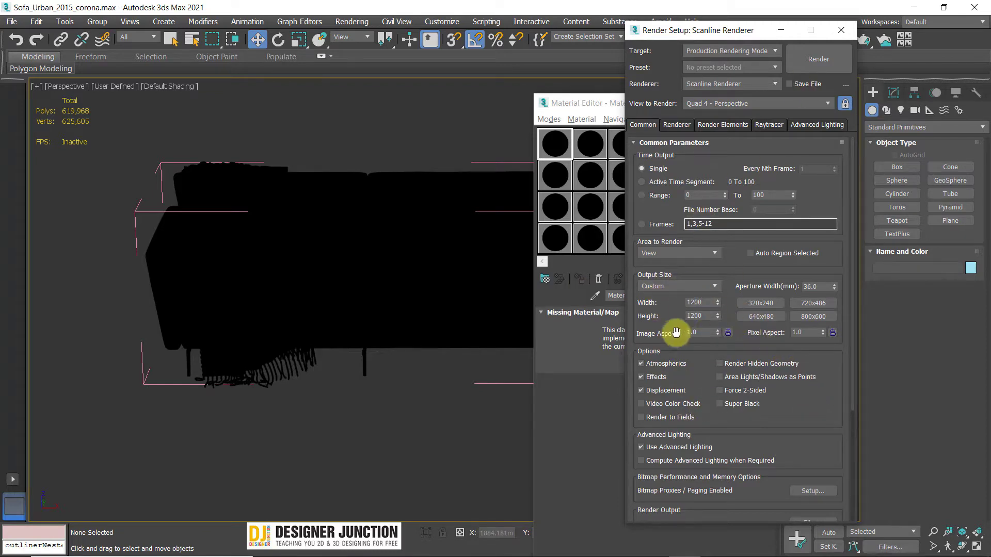
{"action": "left_click_drag", "start_coordinate": [780, 398], "coordinate": [805, 388]}
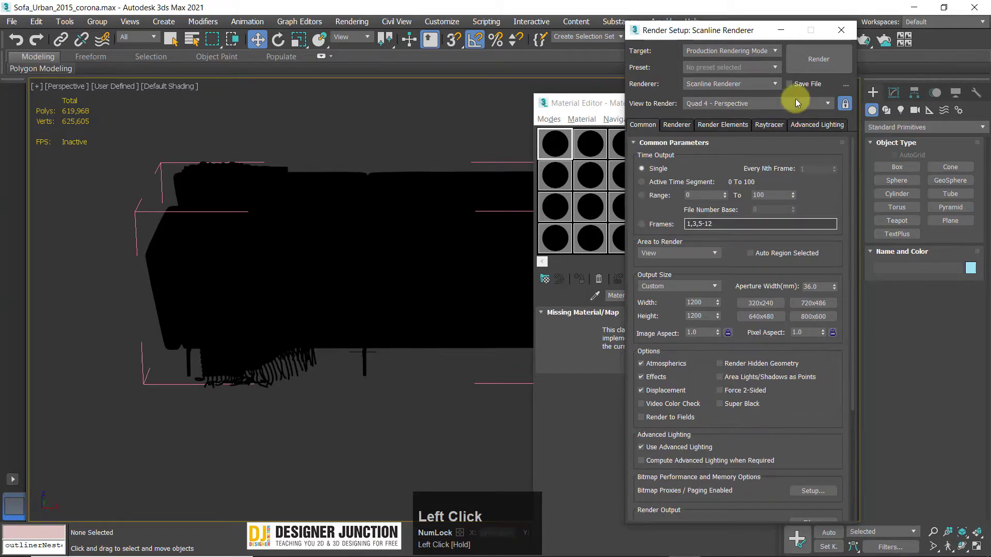
{"action": "left_click", "coordinate": [841, 30]}
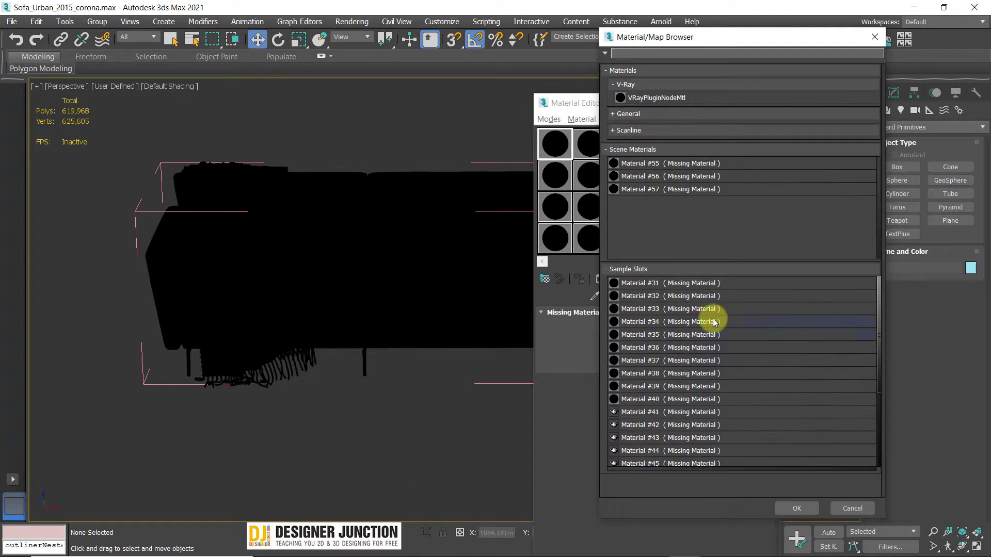
Change the type of Material #31 to the Scanline material Standard (Legacy).
{"action": "scroll", "coordinate": [714, 323], "scroll_direction": "down", "scroll_amount": 3}
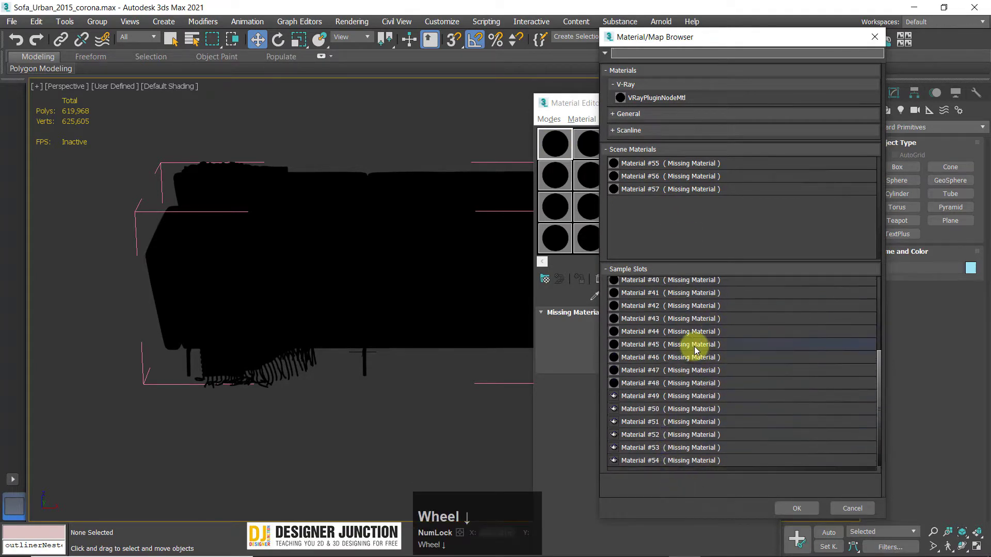
{"action": "scroll", "coordinate": [640, 325], "scroll_direction": "up", "scroll_amount": 3}
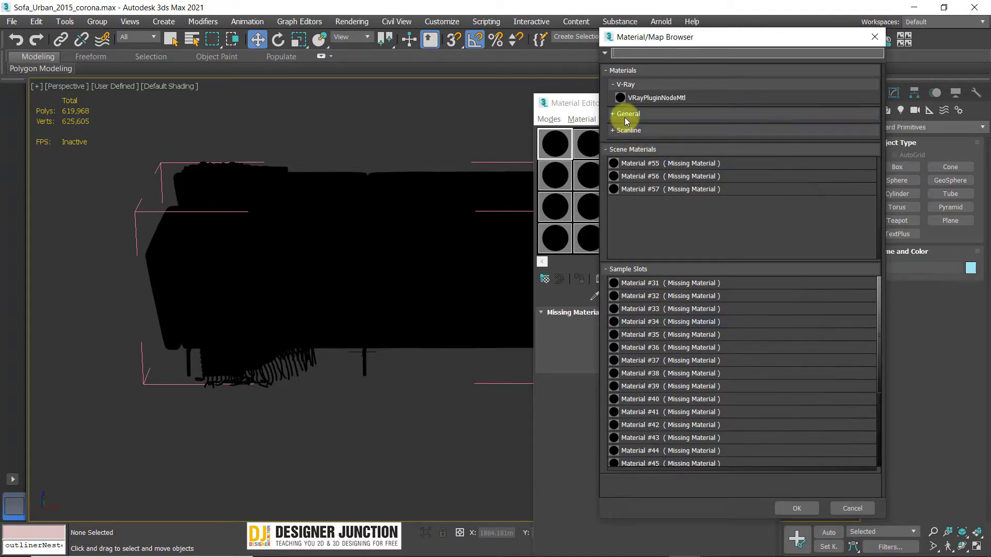
{"action": "left_click", "coordinate": [626, 115]}
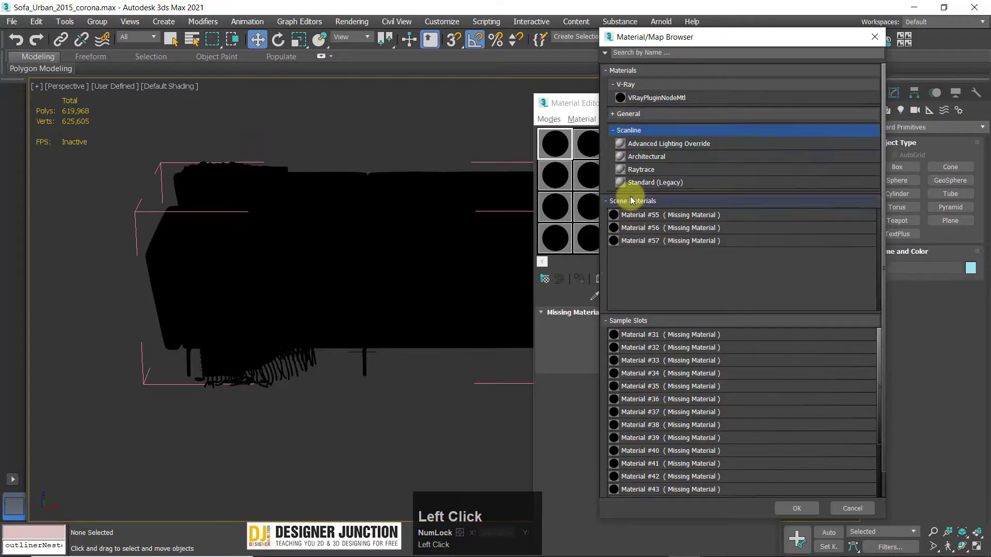
{"action": "double_click", "coordinate": [644, 183]}
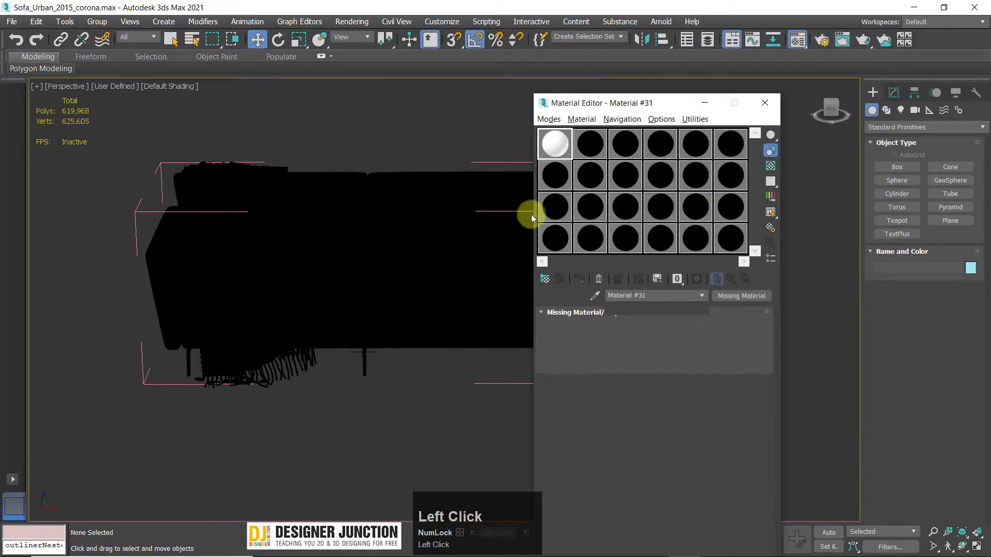
Assign Material #31 to the sofa's upholstered body.
{"action": "middle_click_drag", "start_coordinate": [352, 298], "coordinate": [377, 287], "text": "alt"}
{"action": "left_click_drag", "start_coordinate": [550, 164], "coordinate": [471, 285]}
{"action": "middle_click_drag", "start_coordinate": [471, 285], "coordinate": [402, 212], "text": "alt"}
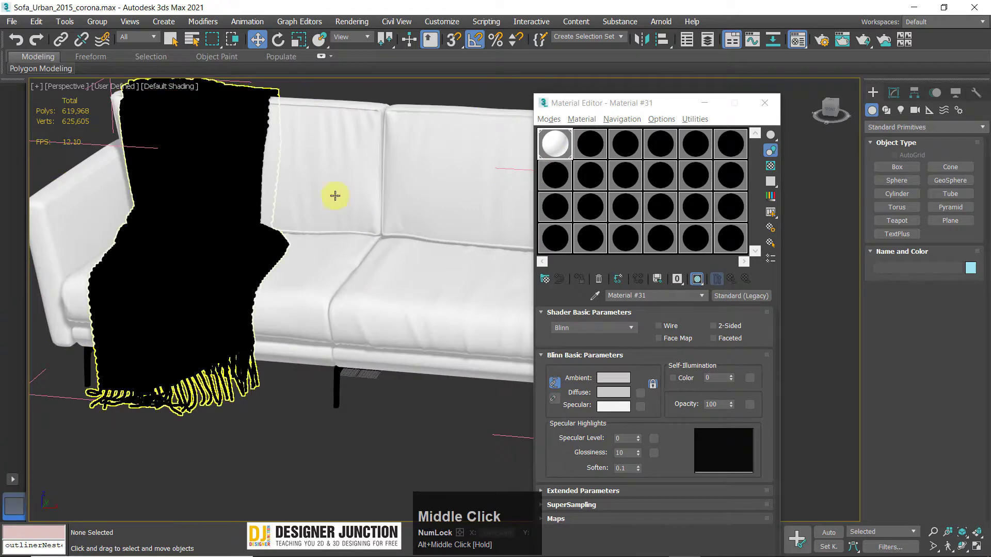
Assign Material #32 to the throw blanket and change the material's type to Standard (Legacy).
{"action": "left_click_drag", "start_coordinate": [591, 142], "coordinate": [213, 258]}
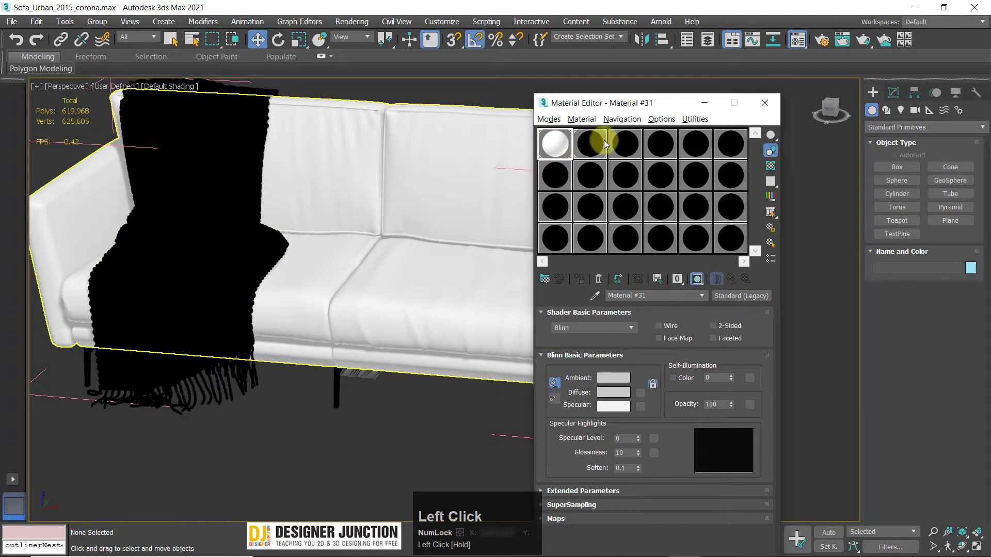
{"action": "left_click_drag", "start_coordinate": [587, 143], "coordinate": [188, 252]}
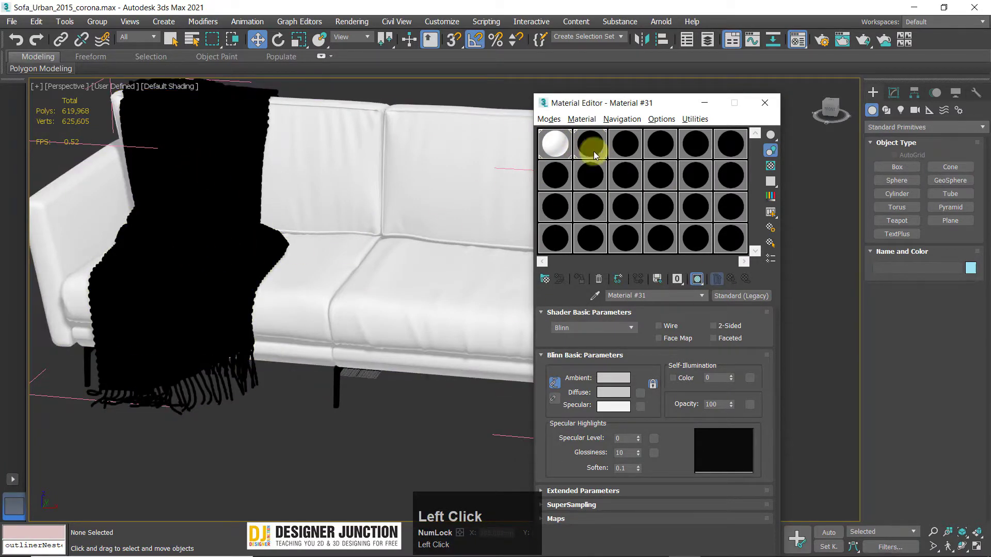
{"action": "left_click", "coordinate": [593, 150]}
{"action": "left_click", "coordinate": [741, 297]}
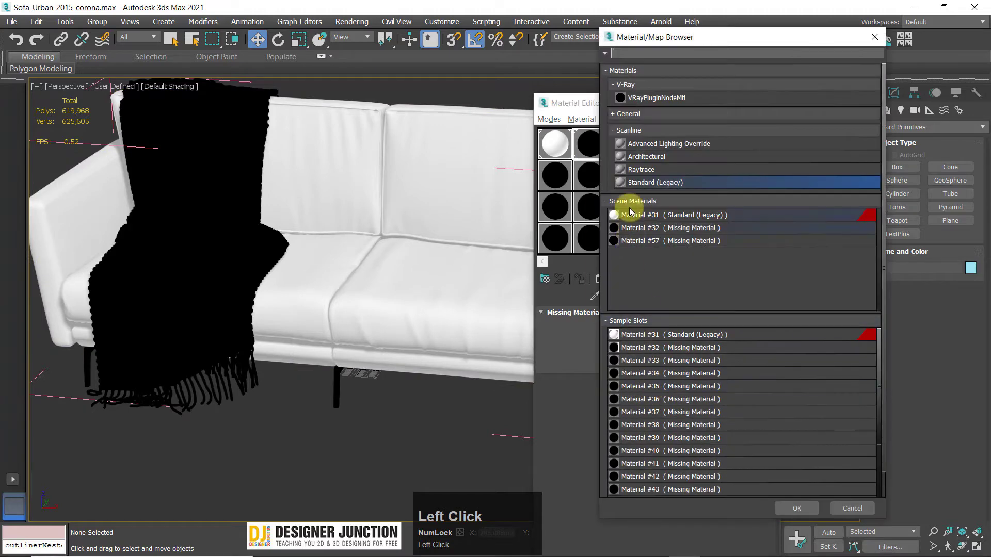
{"action": "left_click", "coordinate": [640, 185]}
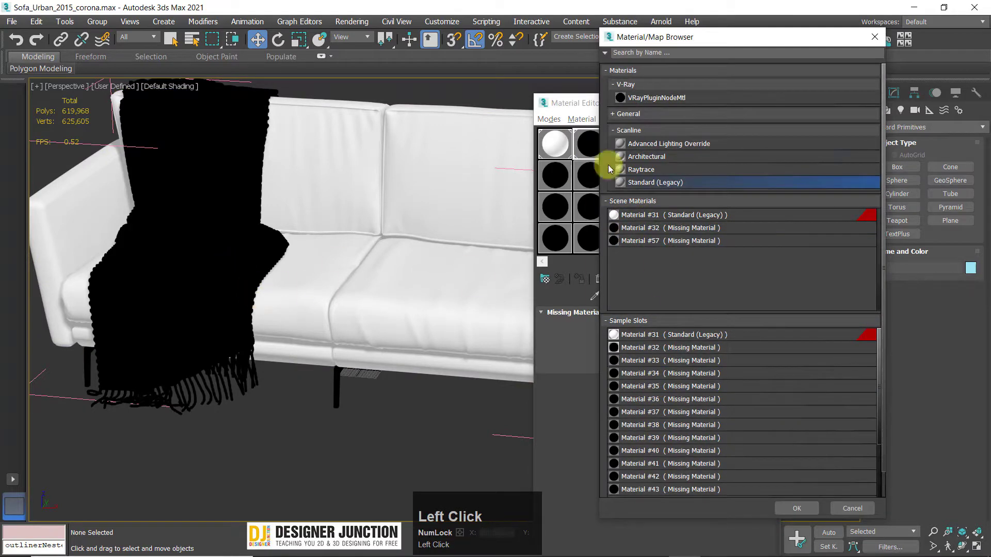
{"action": "double_click", "coordinate": [636, 185]}
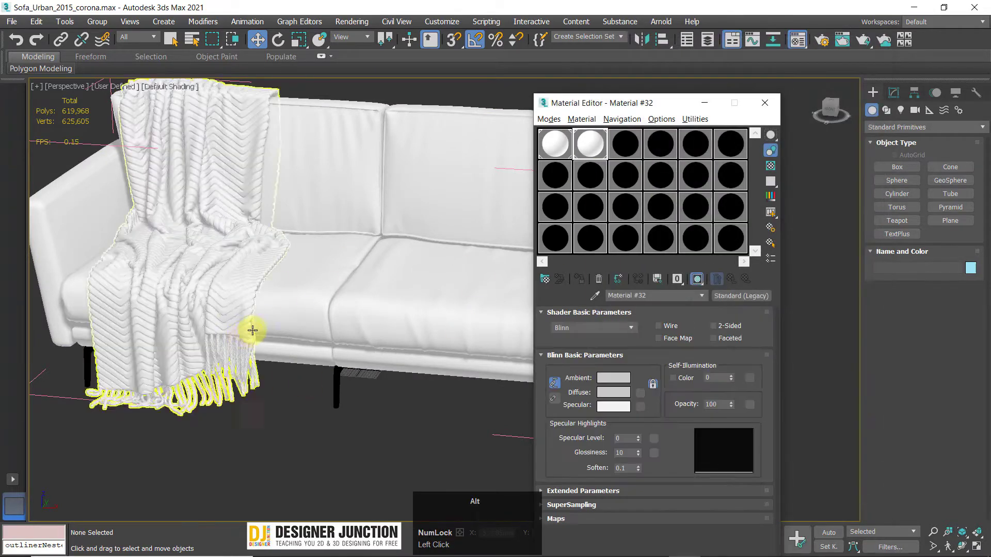
Assign Material #33 to the sofa's metal legs and change the material's type to Standard (Legacy).
{"action": "middle_click_drag", "start_coordinate": [250, 332], "coordinate": [258, 309], "text": "alt"}
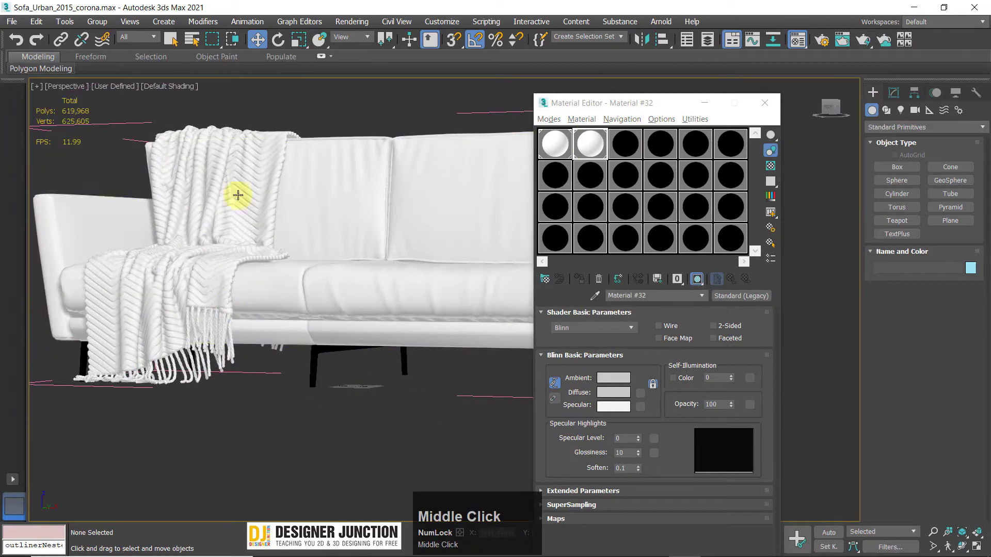
{"action": "middle_click_drag", "start_coordinate": [386, 367], "coordinate": [418, 374], "text": "alt"}
{"action": "left_click", "coordinate": [351, 361]}
{"action": "scroll", "coordinate": [356, 365], "scroll_direction": "down", "scroll_amount": 3}
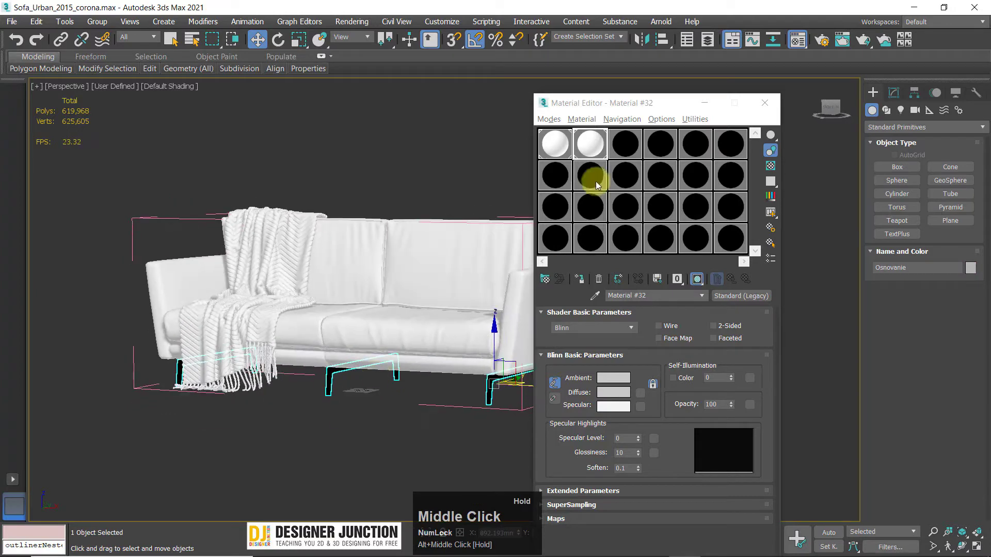
{"action": "left_click", "coordinate": [625, 146]}
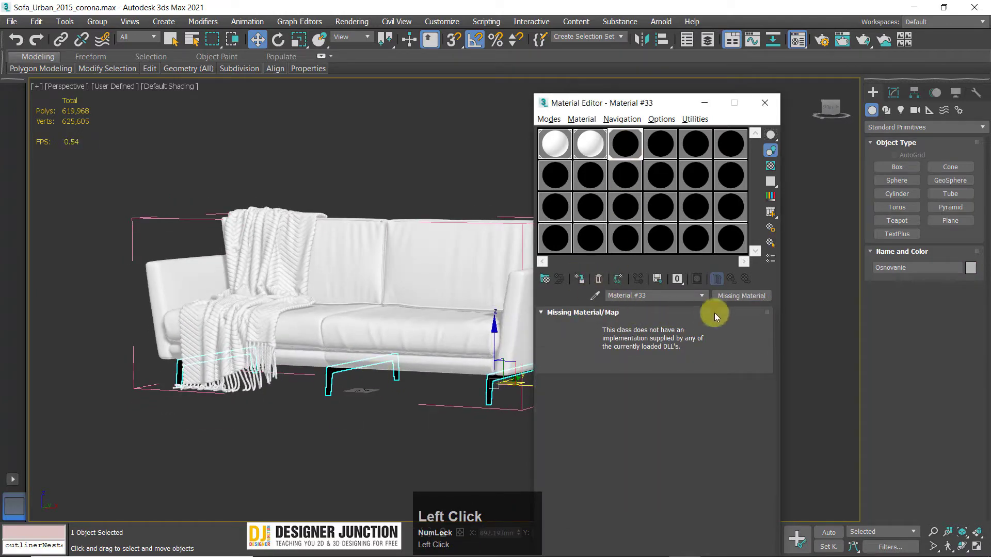
{"action": "left_click", "coordinate": [739, 296]}
{"action": "left_click", "coordinate": [629, 183]}
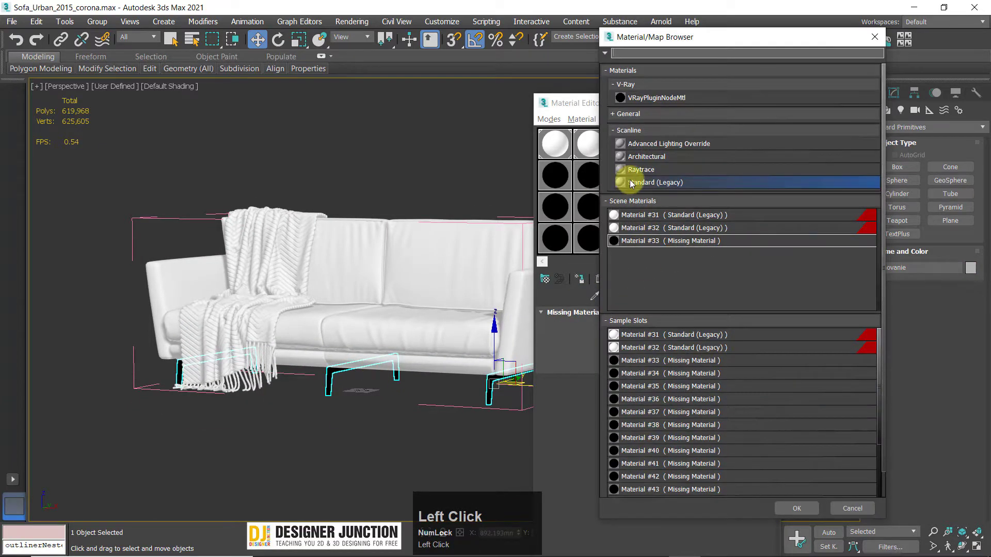
{"action": "double_click", "coordinate": [630, 185]}
Examine the sofa body, throw blanket and legs from several angles to check their replaced materials.
{"action": "middle_click_drag", "start_coordinate": [350, 349], "coordinate": [424, 345], "text": "alt"}
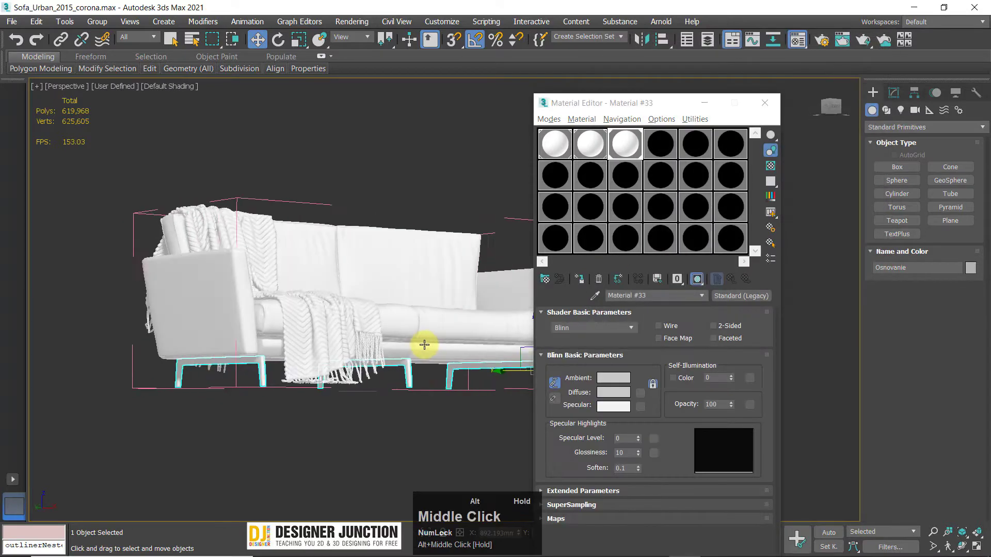
{"action": "left_click", "coordinate": [370, 159]}
{"action": "middle_click_drag", "start_coordinate": [362, 330], "coordinate": [262, 320], "text": "alt"}
{"action": "scroll", "coordinate": [368, 360], "scroll_direction": "up", "scroll_amount": 5}
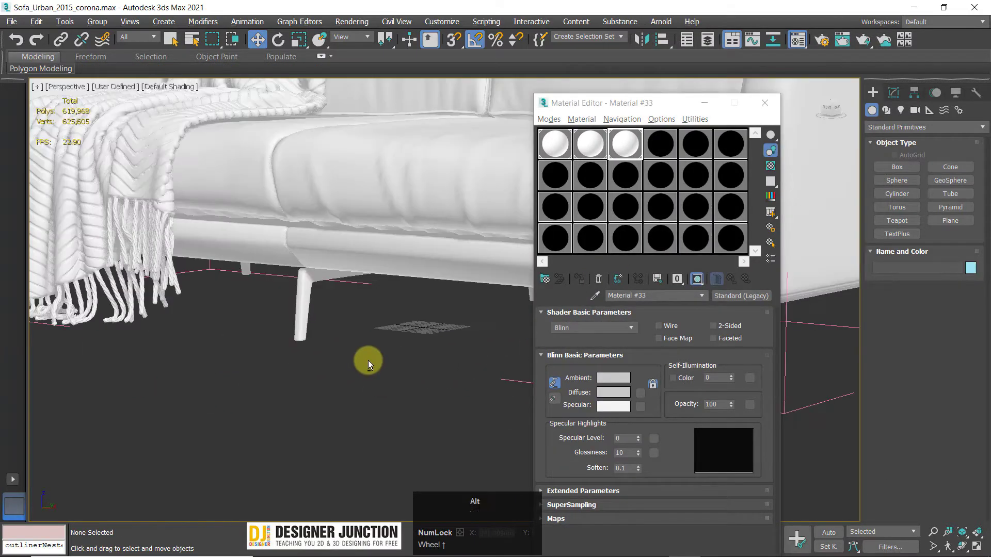
{"action": "key", "text": "z"}
{"action": "middle_click_drag", "start_coordinate": [358, 343], "coordinate": [369, 279], "text": "alt"}
{"action": "key", "text": "z"}
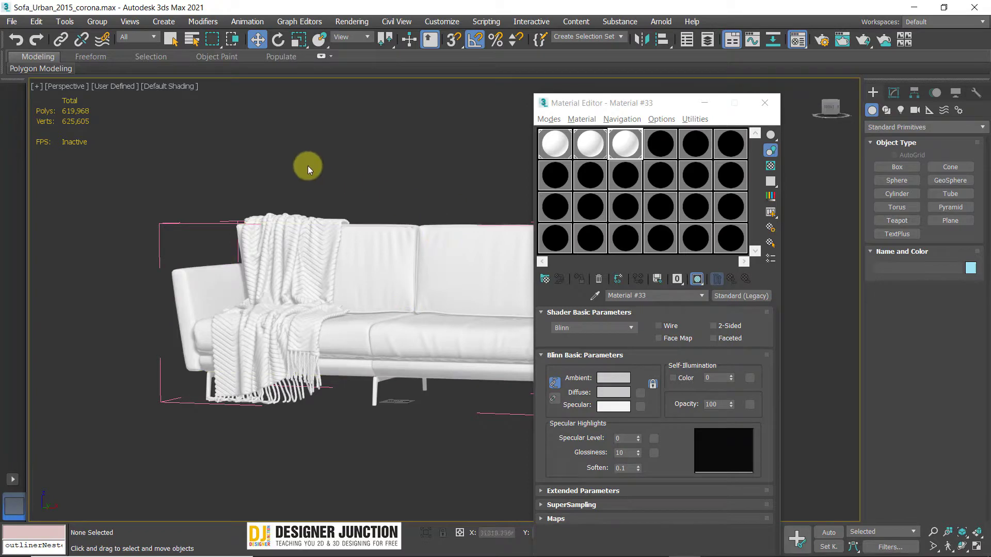
{"action": "key", "text": "z"}
{"action": "middle_click_drag", "start_coordinate": [357, 221], "coordinate": [459, 294], "text": "alt"}
{"action": "key", "text": "z"}
{"action": "key", "text": "z"}
Assign Material #31 to the sofa body and choose a Bitmap map for its diffuse color.
{"action": "left_click_drag", "start_coordinate": [559, 148], "coordinate": [521, 284]}
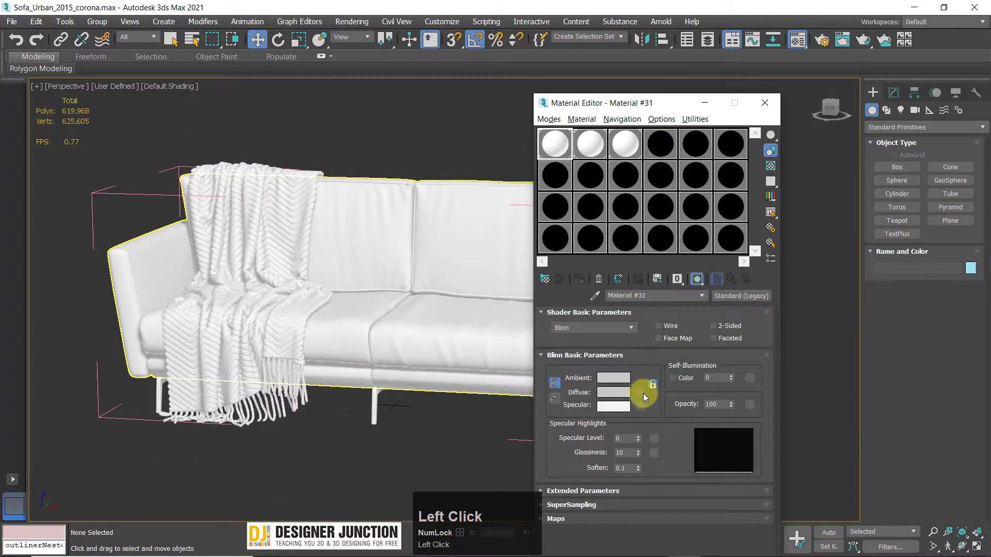
{"action": "left_click", "coordinate": [642, 393]}
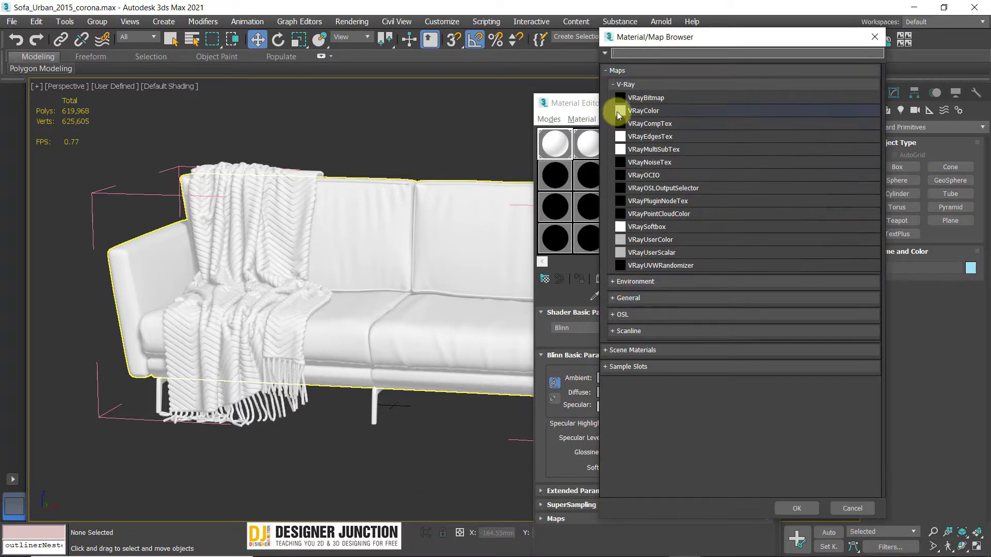
{"action": "left_click", "coordinate": [625, 284]}
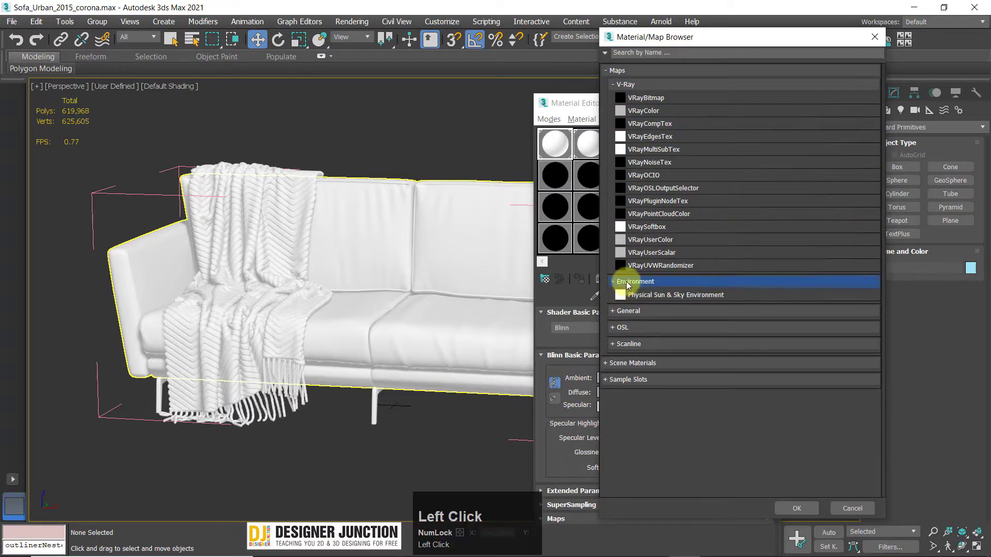
{"action": "left_click", "coordinate": [627, 282]}
{"action": "left_click", "coordinate": [712, 331]}
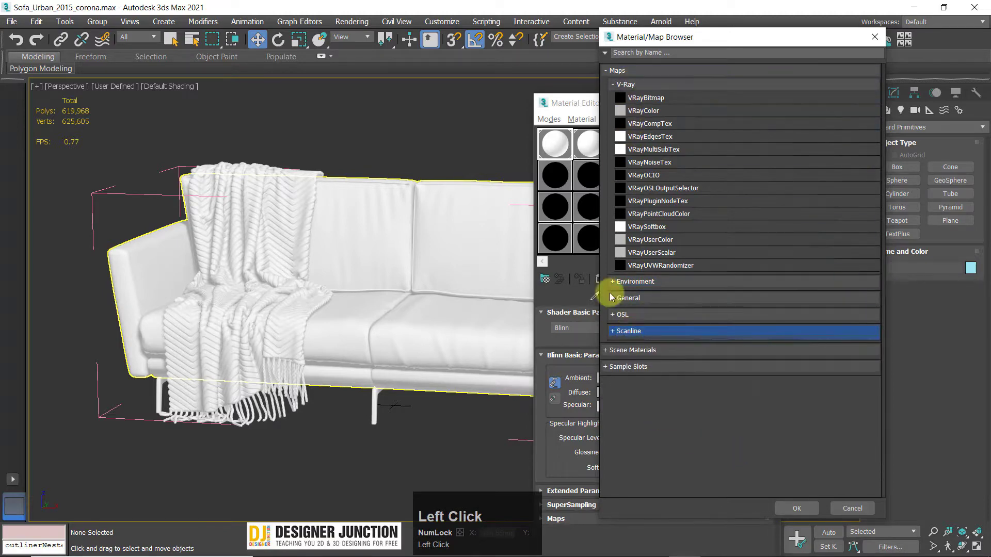
{"action": "left_click", "coordinate": [628, 297]}
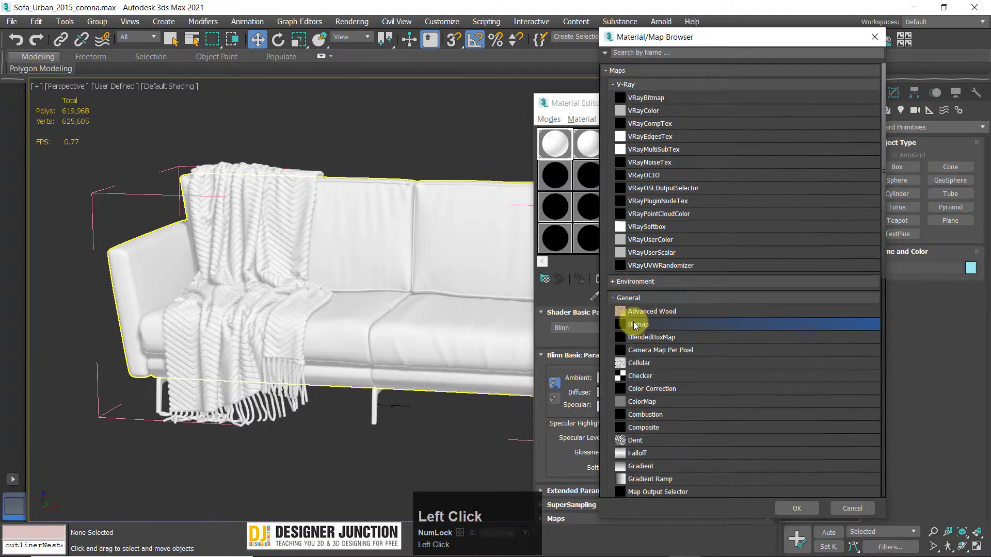
{"action": "double_click", "coordinate": [636, 325]}
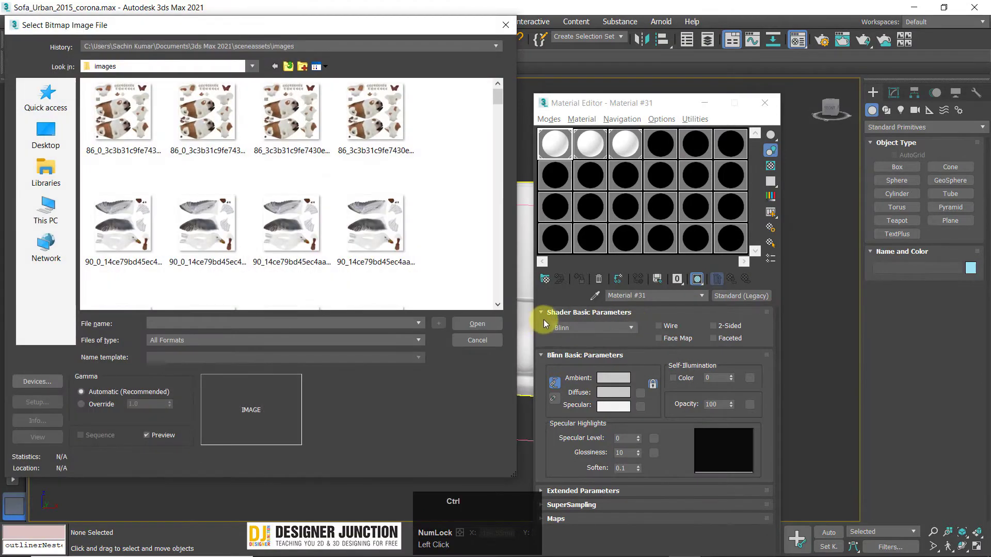
Load the Velvet_b image from the 3141793.5fc241fab59d2 folder in Tips_22-2-21 as the upholstery's diffuse bitmap.
{"action": "key", "text": "Return"}
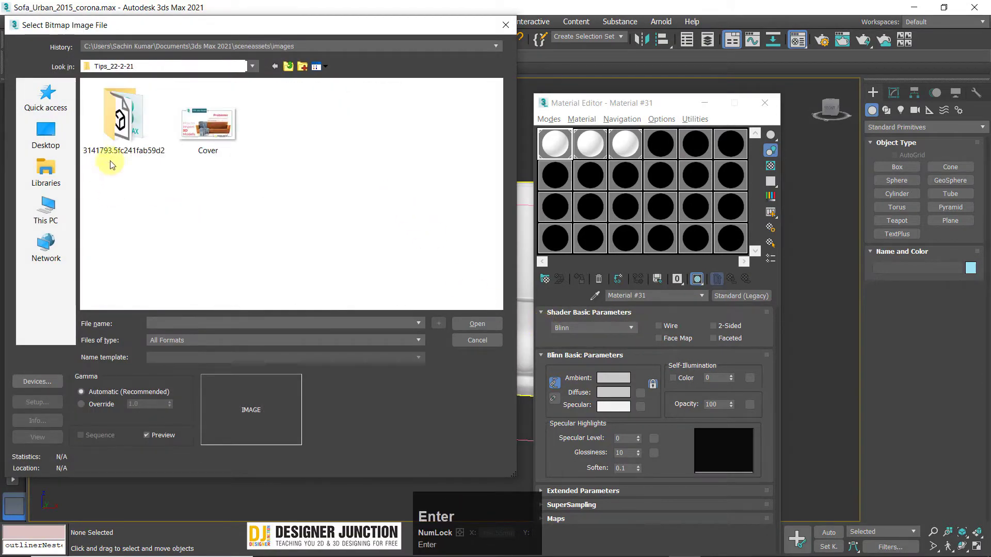
{"action": "double_click", "coordinate": [118, 135]}
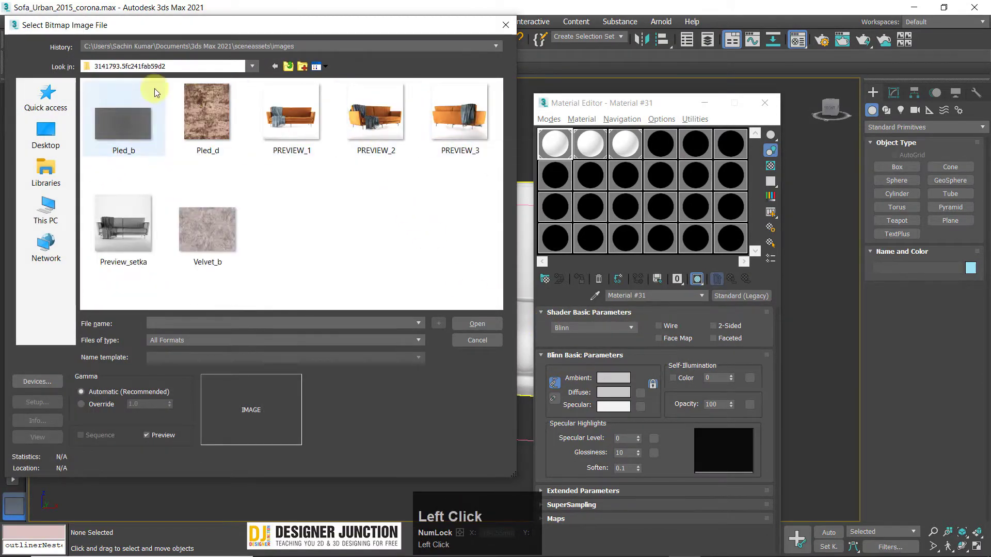
{"action": "left_click_drag", "start_coordinate": [174, 24], "coordinate": [221, 21]}
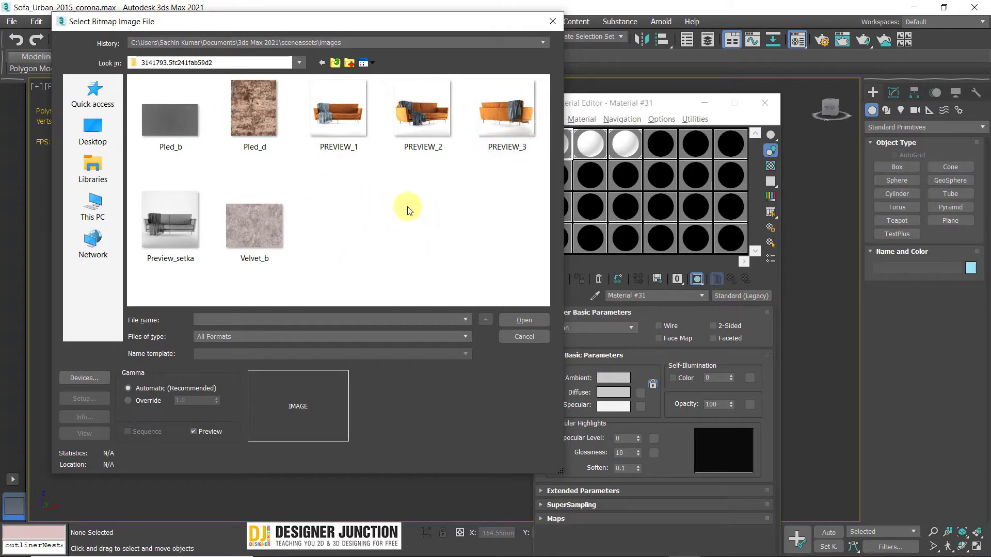
{"action": "left_click", "coordinate": [171, 118]}
{"action": "left_click", "coordinate": [249, 109]}
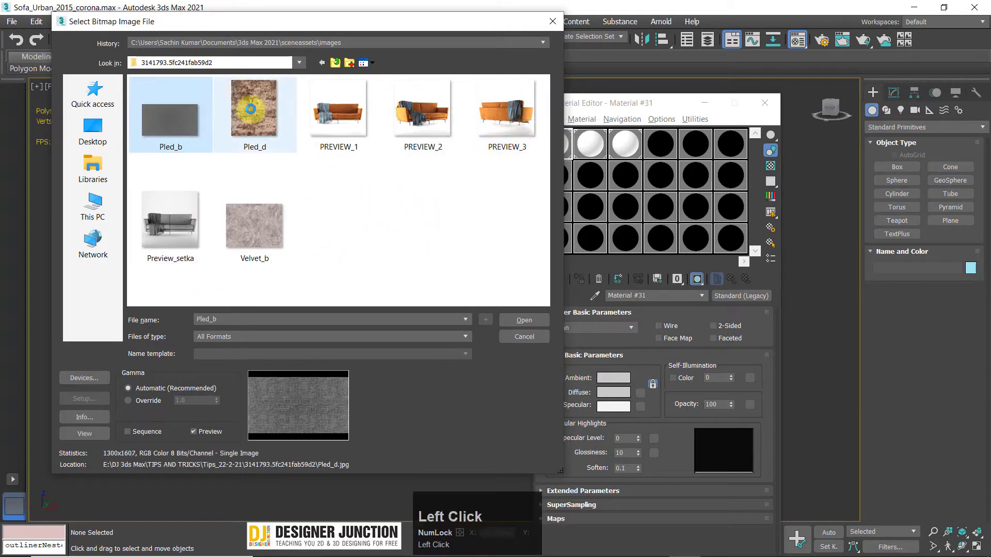
{"action": "left_click", "coordinate": [262, 229]}
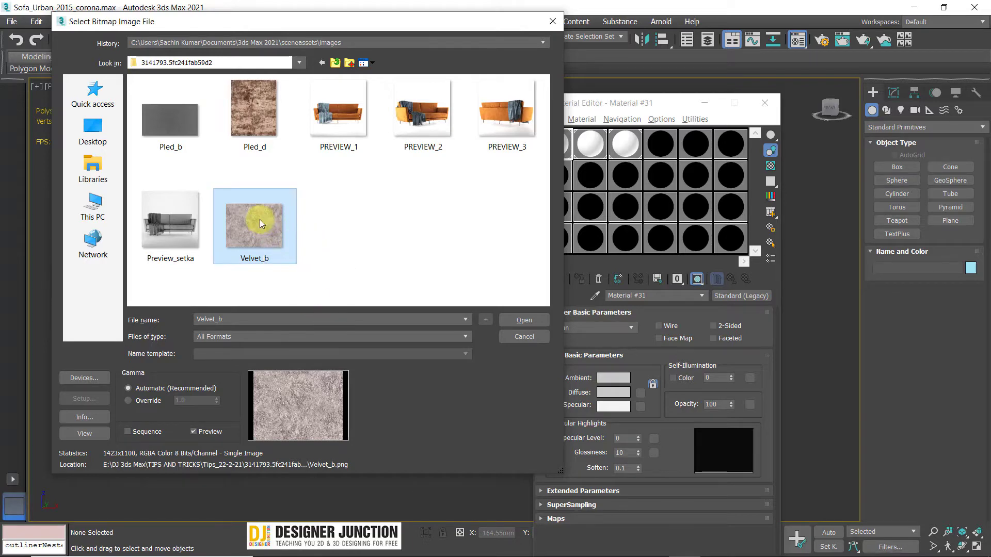
{"action": "double_click", "coordinate": [260, 222]}
{"action": "middle_click_drag", "start_coordinate": [436, 241], "coordinate": [514, 157], "text": "alt"}
Try Pled_d as the diffuse bitmap of Material #31 on the sofa body and undo the swap.
{"action": "left_click", "coordinate": [549, 138]}
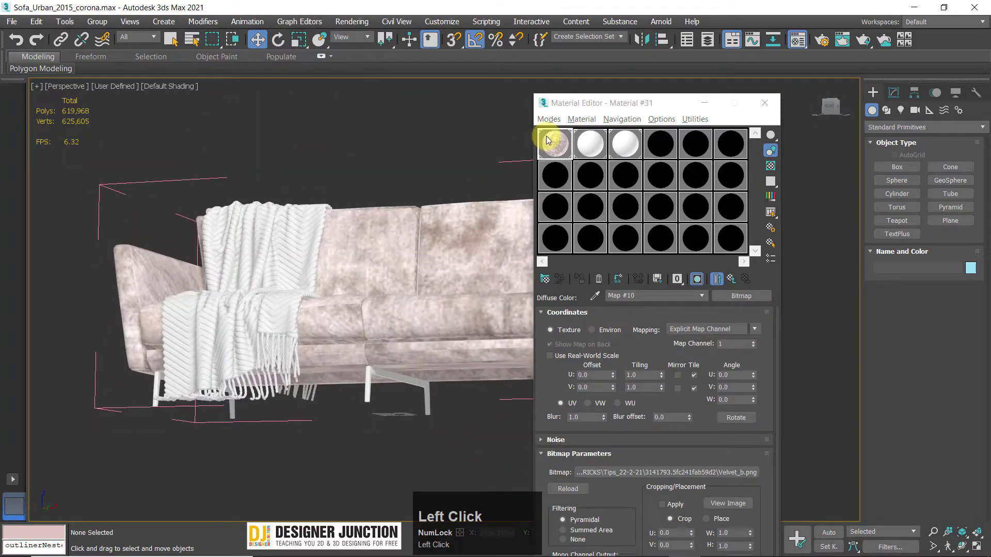
{"action": "left_click", "coordinate": [649, 472]}
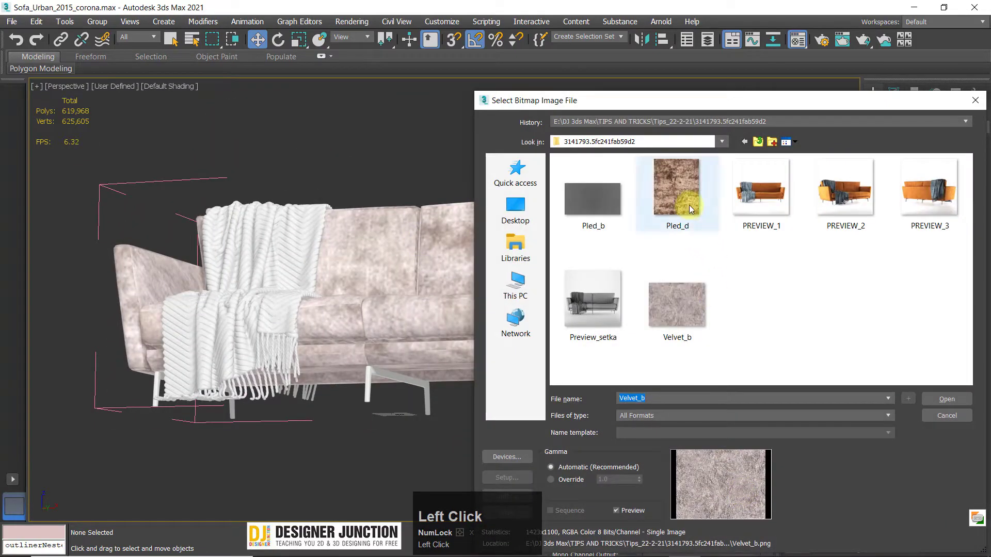
{"action": "left_click", "coordinate": [677, 188]}
{"action": "double_click", "coordinate": [680, 193]}
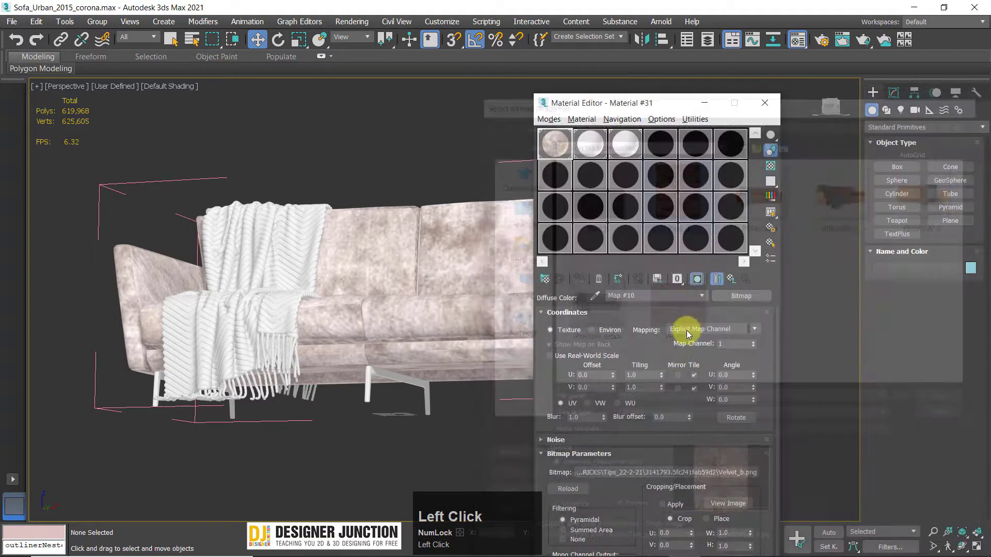
{"action": "middle_click_drag", "start_coordinate": [394, 287], "coordinate": [450, 309], "text": "alt"}
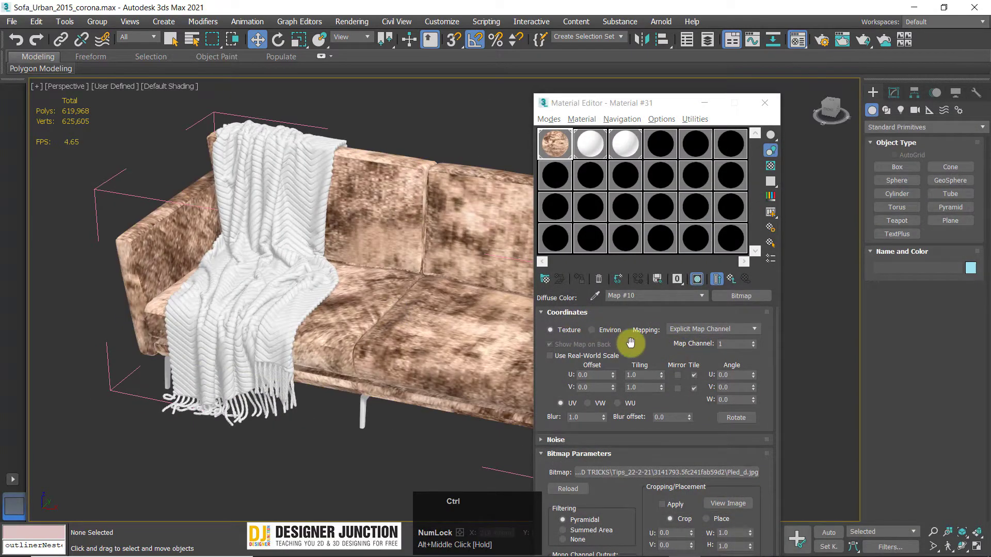
{"action": "key", "text": "ctrl+z"}
Add a Bitmap map with the Pled_d image to the diffuse color of the throw blanket's Material #32.
{"action": "left_click", "coordinate": [582, 150]}
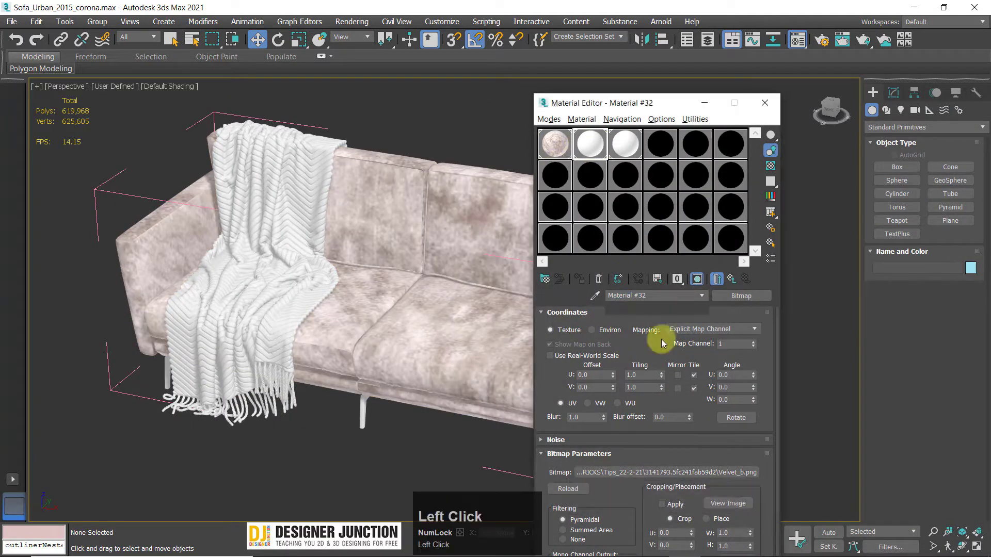
{"action": "left_click", "coordinate": [641, 392]}
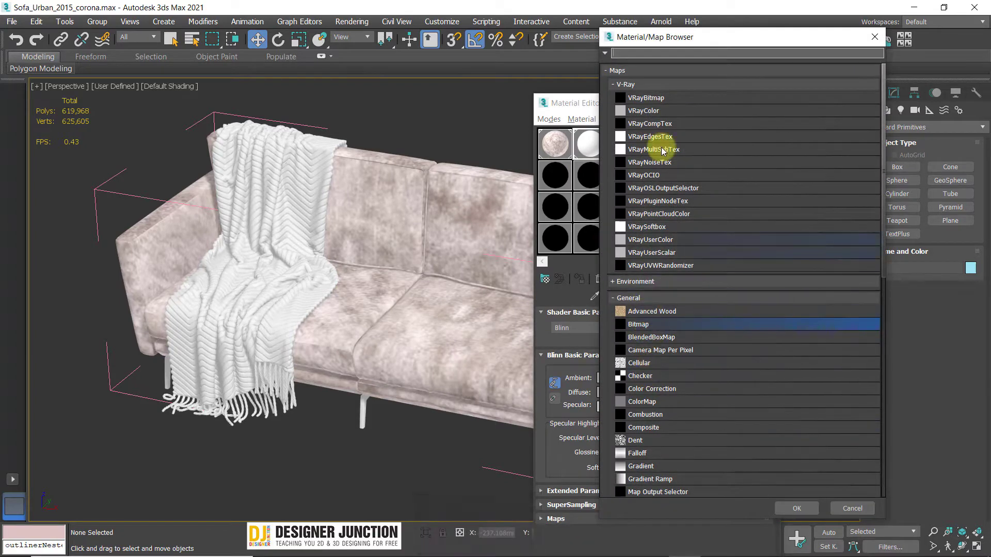
{"action": "double_click", "coordinate": [633, 325]}
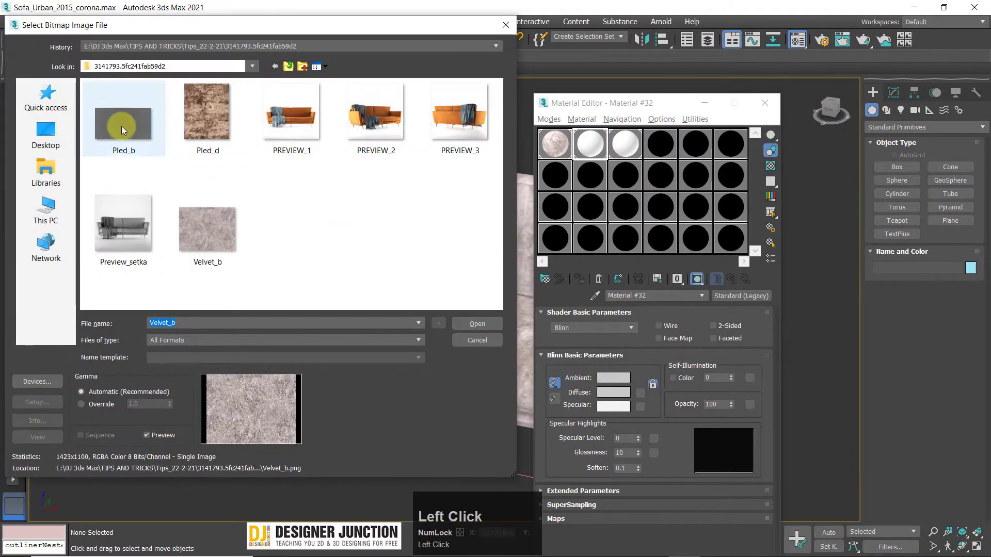
{"action": "double_click", "coordinate": [205, 122]}
{"action": "middle_click_drag", "start_coordinate": [243, 280], "coordinate": [377, 247], "text": "alt"}
Add a Bitmap map with the Pled_b image to the diffuse color of the legs' Material #33.
{"action": "scroll", "coordinate": [381, 298], "scroll_direction": "up", "scroll_amount": 6}
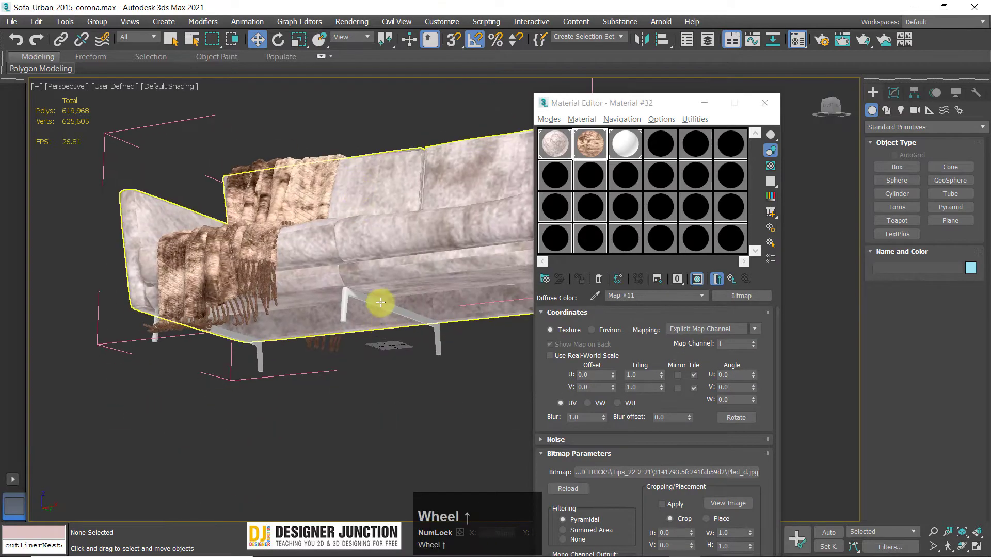
{"action": "left_click", "coordinate": [610, 205]}
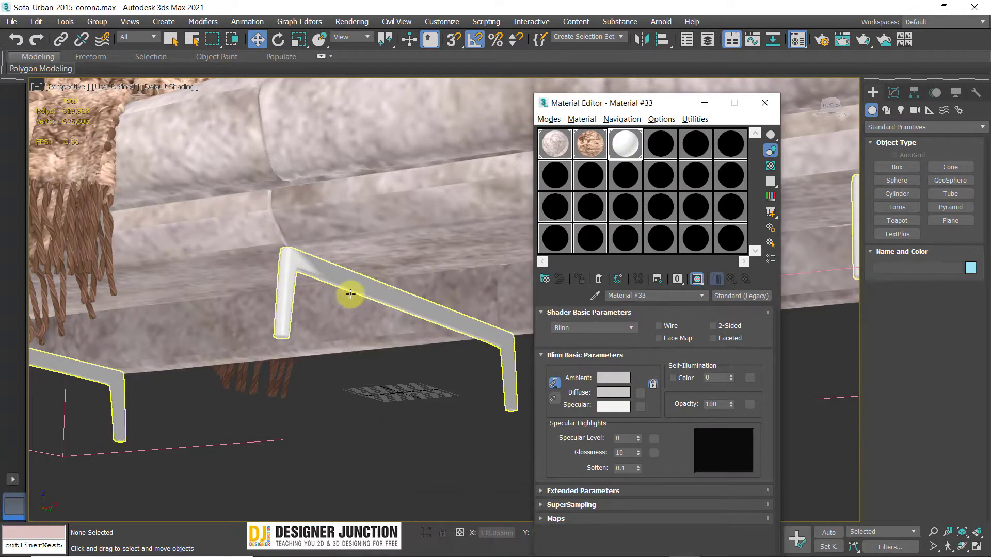
{"action": "left_click", "coordinate": [640, 396]}
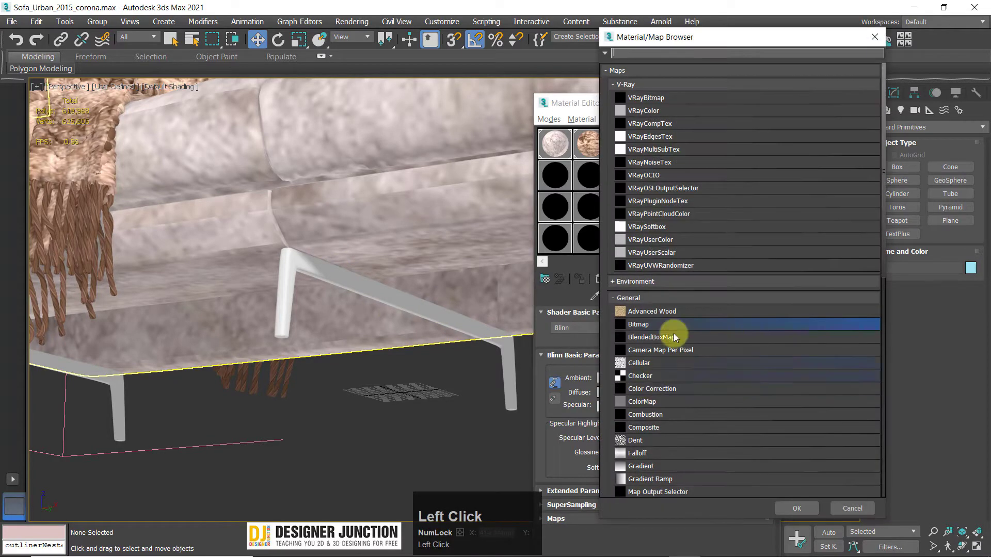
{"action": "double_click", "coordinate": [631, 322]}
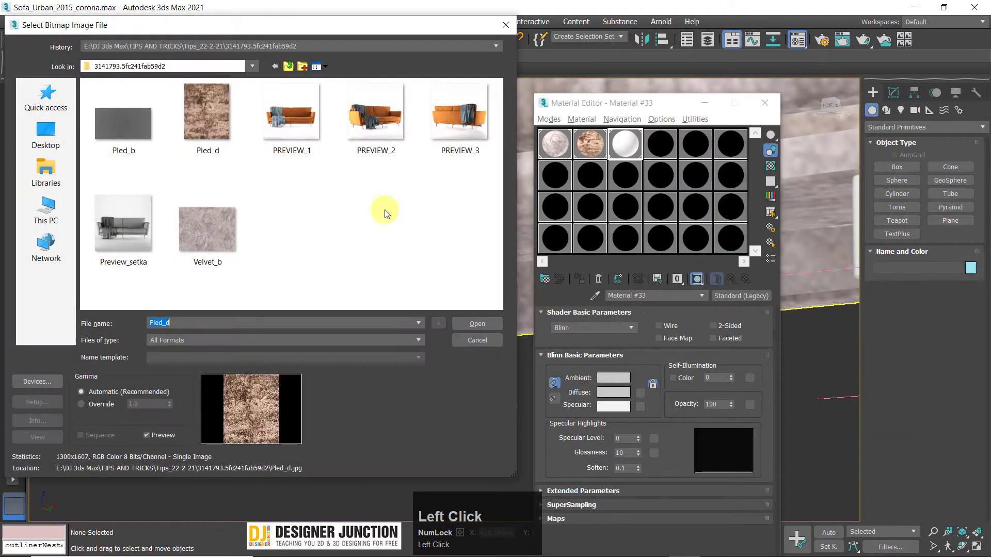
{"action": "left_click", "coordinate": [116, 119]}
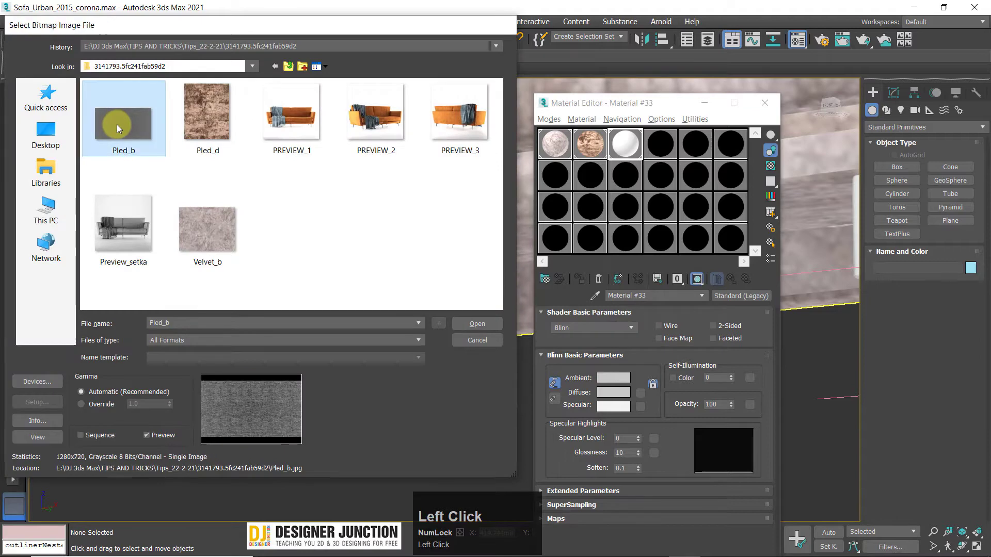
{"action": "double_click", "coordinate": [117, 125]}
{"action": "middle_click_drag", "start_coordinate": [377, 245], "coordinate": [301, 255], "text": "alt"}
{"action": "scroll", "coordinate": [237, 274], "scroll_direction": "up", "scroll_amount": 3}
{"action": "scroll", "coordinate": [287, 181], "scroll_direction": "down", "scroll_amount": 2}
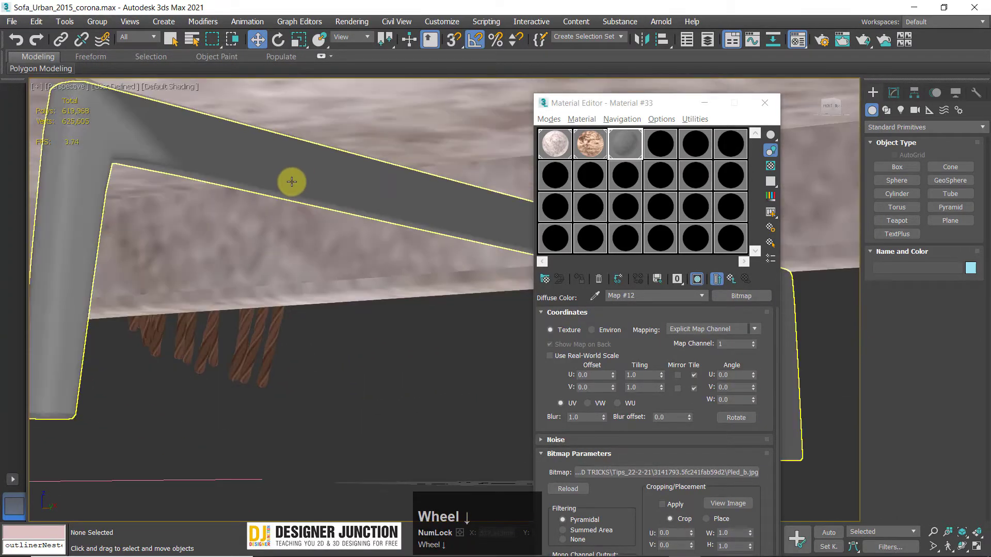
Close the Material Editor and close the open Sofa group around the sofa's parts.
{"action": "key", "text": "z"}
{"action": "middle_click_drag", "start_coordinate": [294, 187], "coordinate": [377, 240], "text": "alt"}
{"action": "left_click", "coordinate": [765, 103]}
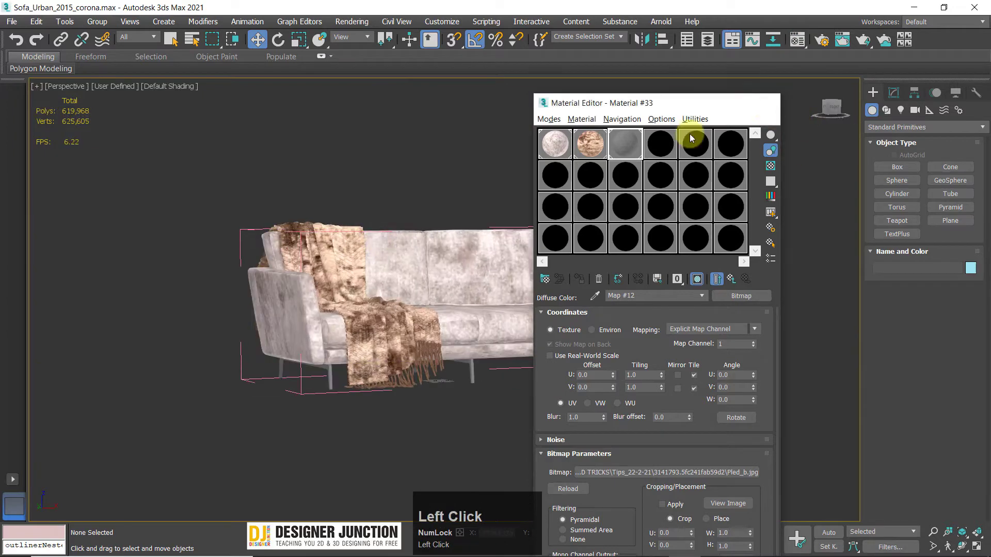
{"action": "left_click", "coordinate": [472, 263]}
{"action": "middle_click_drag", "start_coordinate": [530, 284], "coordinate": [400, 285], "text": "alt"}
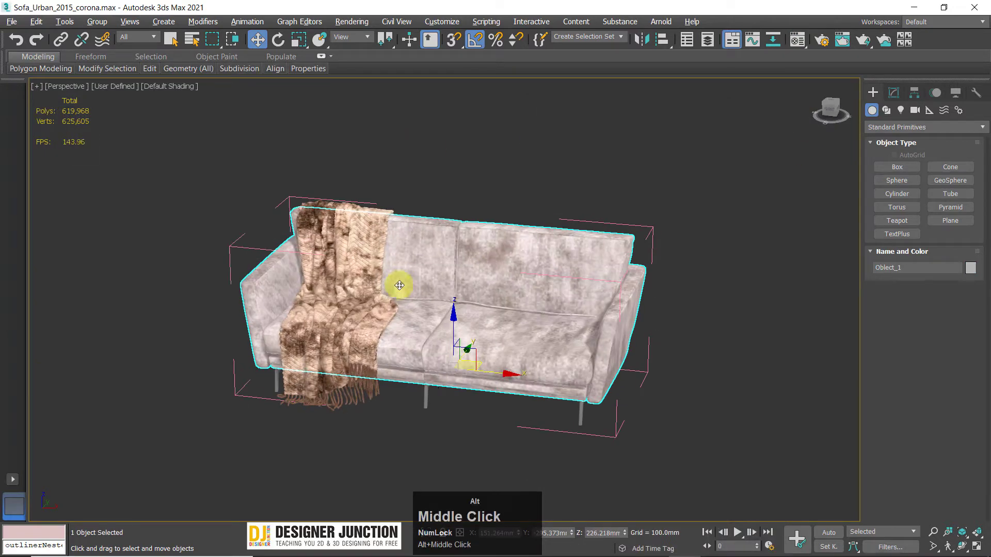
{"action": "left_click", "coordinate": [97, 21]}
{"action": "left_click", "coordinate": [117, 103]}
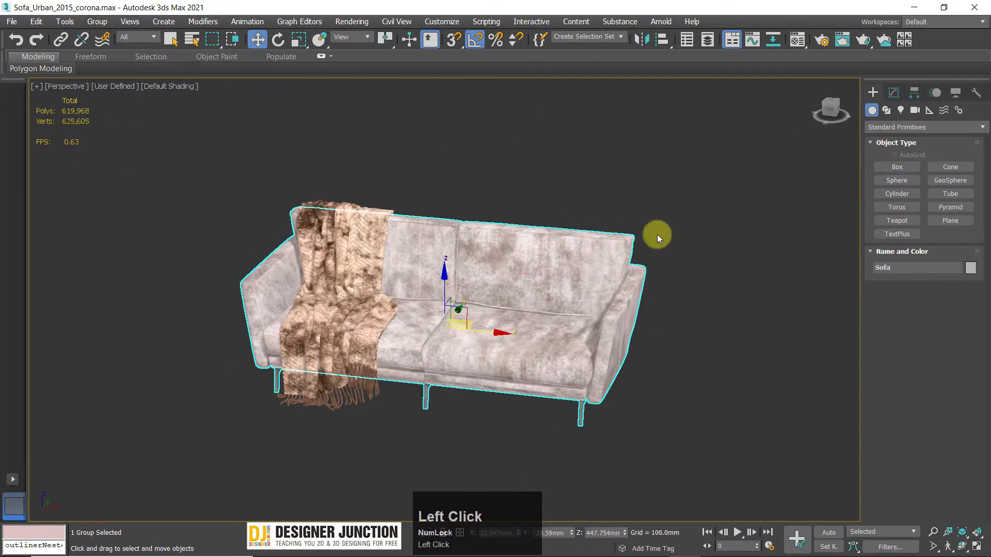
Try moving the whole Sofa group sideways and undo the move.
{"action": "left_click", "coordinate": [658, 234]}
{"action": "left_click", "coordinate": [482, 325]}
{"action": "left_click_drag", "start_coordinate": [482, 325], "coordinate": [768, 400]}
{"action": "scroll", "coordinate": [626, 332], "scroll_direction": "down", "scroll_amount": 2}
{"action": "key", "text": "ctrl+z"}
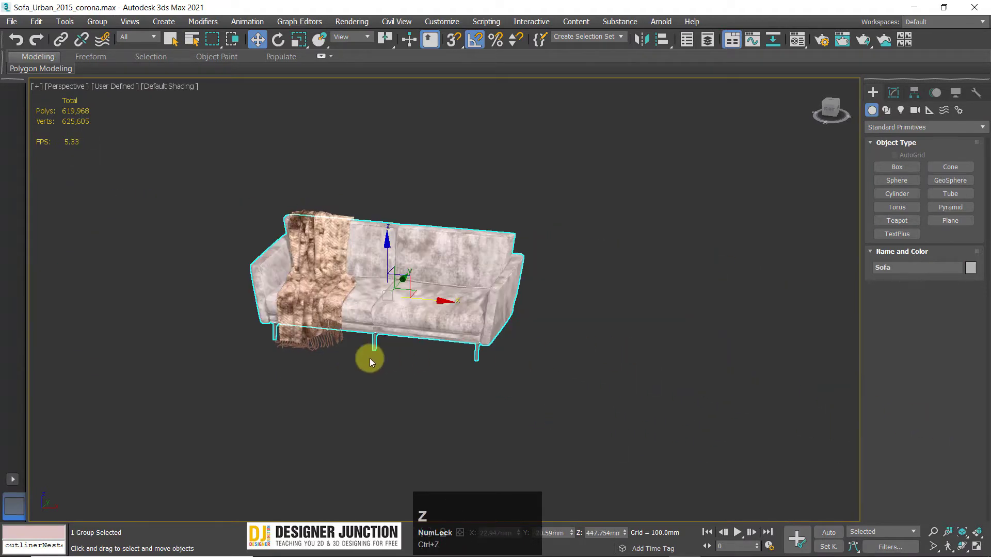
Open the Sofa group, try moving the sofa body on its own, and undo the move.
{"action": "left_click", "coordinate": [97, 22]}
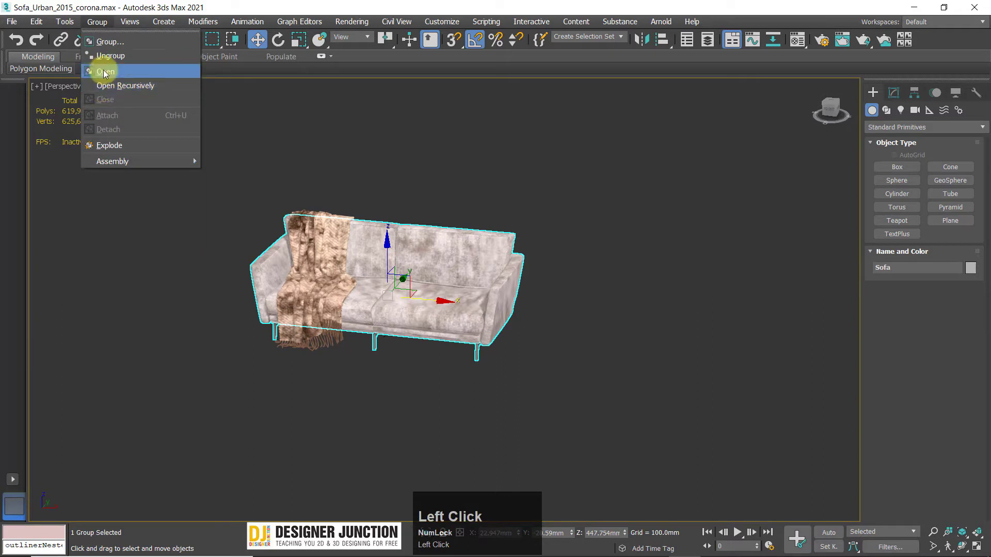
{"action": "left_click", "coordinate": [106, 71]}
{"action": "left_click", "coordinate": [475, 302]}
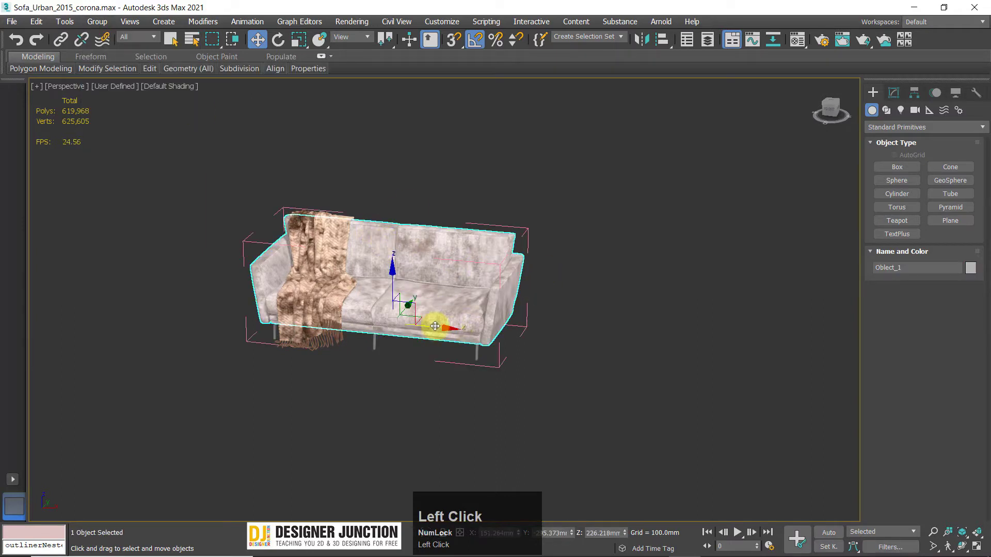
{"action": "left_click_drag", "start_coordinate": [435, 326], "coordinate": [559, 388]}
{"action": "key", "text": "ctrl+z"}
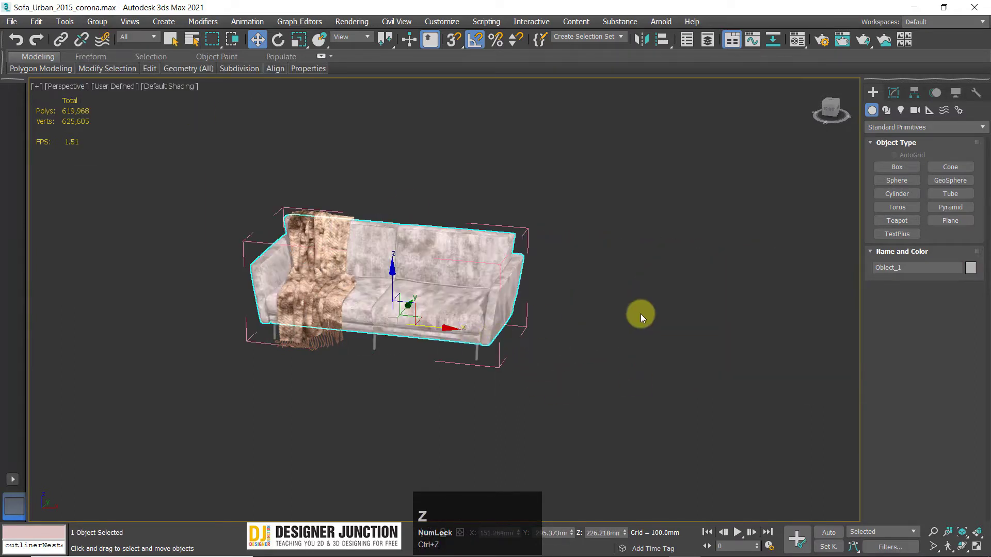
Select the open Sofa group's bounding frame and dissolve the group into separate parts.
{"action": "left_click", "coordinate": [529, 328]}
{"action": "left_click", "coordinate": [517, 314]}
{"action": "left_click", "coordinate": [621, 354]}
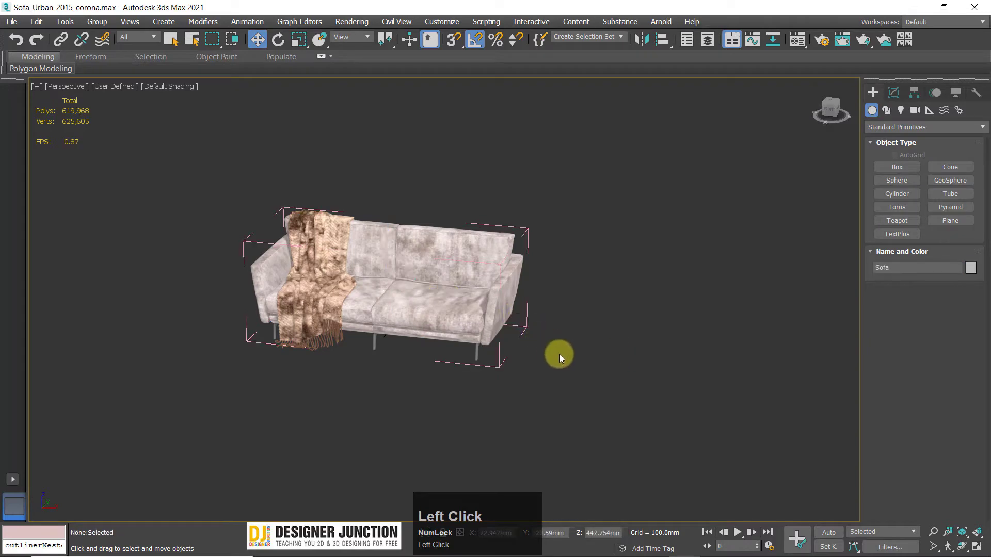
{"action": "left_click", "coordinate": [521, 324]}
{"action": "left_click", "coordinate": [486, 336]}
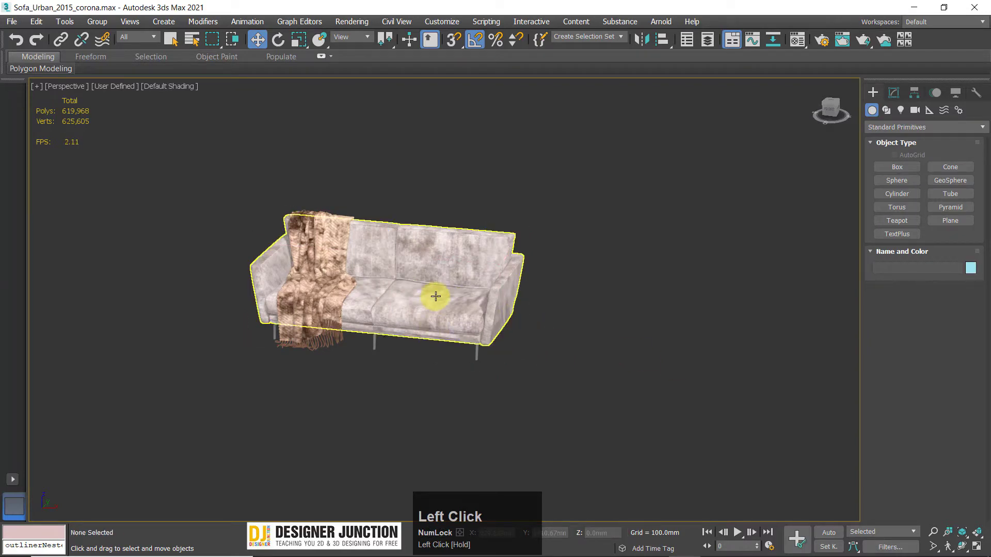
Examine the whole textured sofa with its throw blanket and legs from the front and from an angle.
{"action": "key", "text": "z"}
{"action": "middle_click_drag", "start_coordinate": [372, 279], "coordinate": [543, 368], "text": "alt"}
{"action": "left_click", "coordinate": [336, 127]}
{"action": "key", "text": "z"}
{"action": "key", "text": "z"}
{"action": "key", "text": "z"}
{"action": "scroll", "coordinate": [461, 278], "scroll_direction": "down", "scroll_amount": 3}
{"action": "key", "text": "z"}
{"action": "key", "text": "z"}
{"action": "middle_click_drag", "start_coordinate": [454, 354], "coordinate": [486, 336], "text": "alt"}
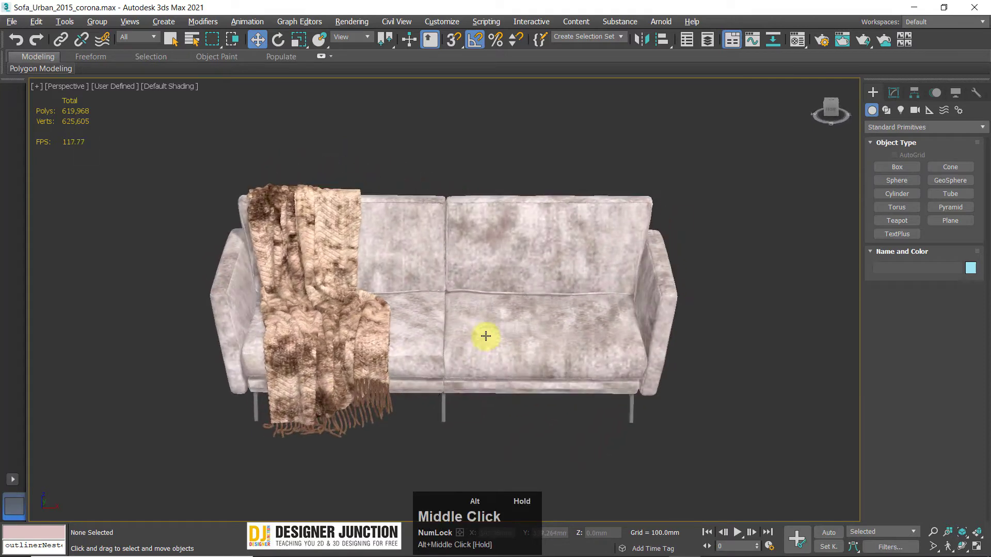
Check the bitmap source of Material #31's diffuse map in the 3141793.5fc241fab59d2 folder, and close the file browser and Material Editor.
{"action": "left_click", "coordinate": [797, 40]}
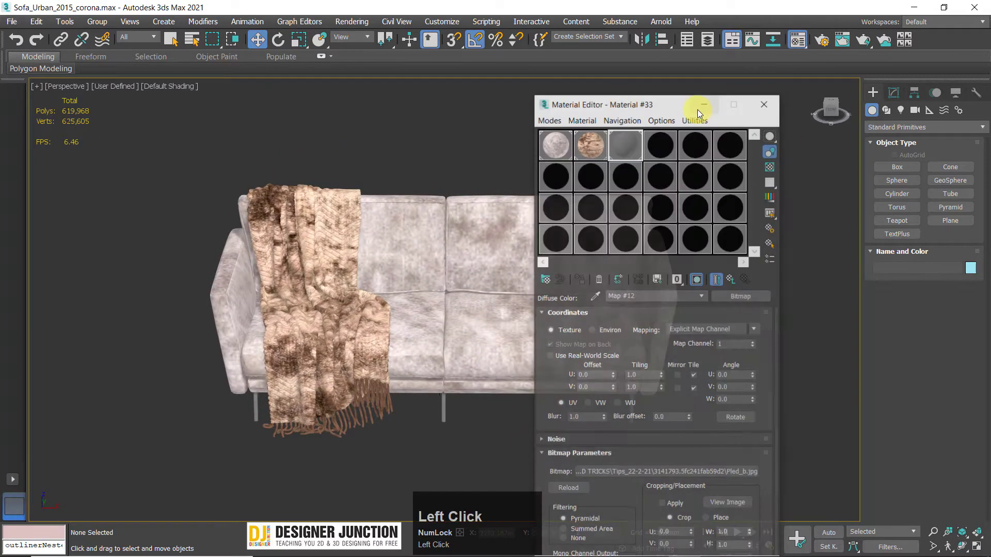
{"action": "left_click", "coordinate": [716, 279]}
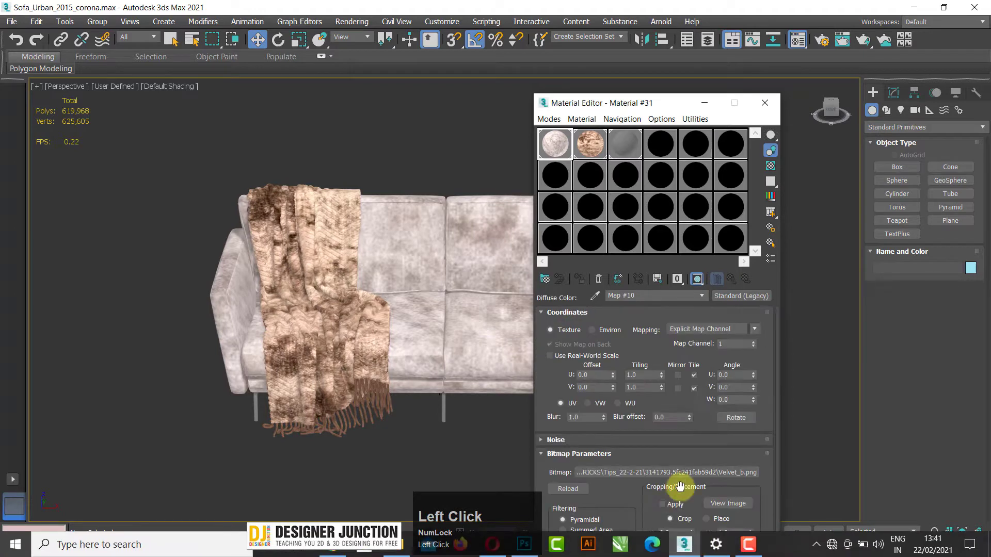
{"action": "left_click", "coordinate": [685, 474]}
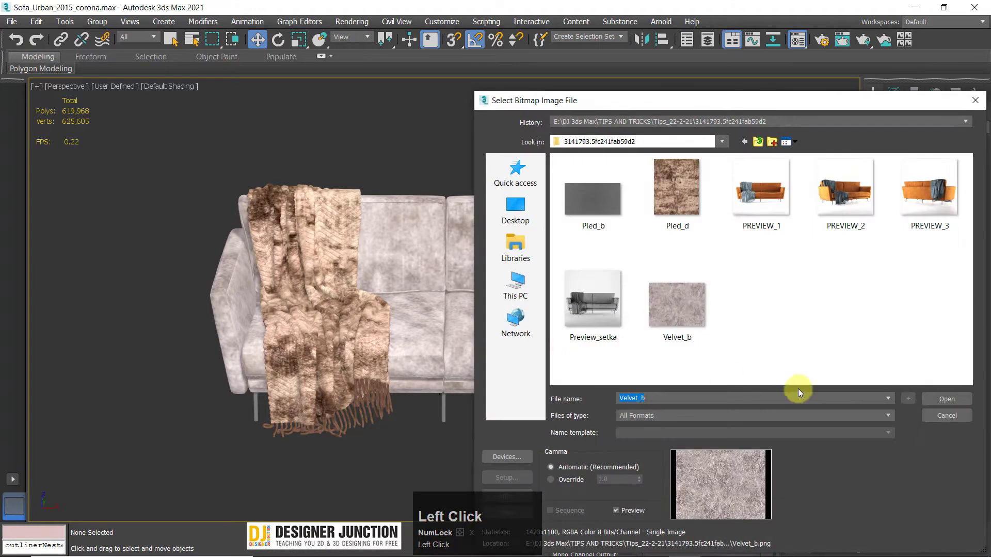
{"action": "type", "text": "E:\\DJ 3ds Max\\TIPS AND TRICKS\\Tips_22-2-21"}
{"action": "key", "text": "Return"}
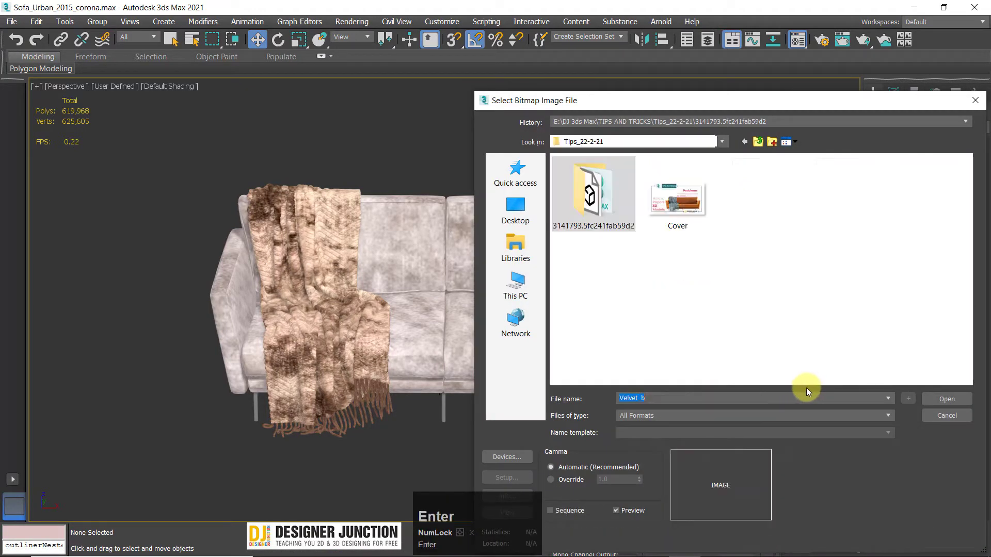
{"action": "double_click", "coordinate": [596, 200]}
{"action": "left_click", "coordinate": [766, 306]}
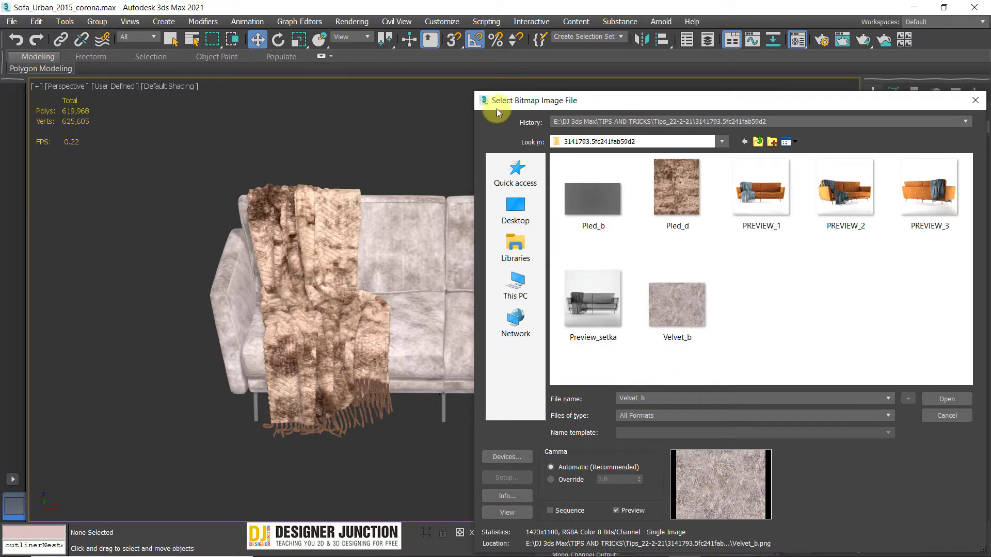
{"action": "left_click_drag", "start_coordinate": [496, 108], "coordinate": [396, 46]}
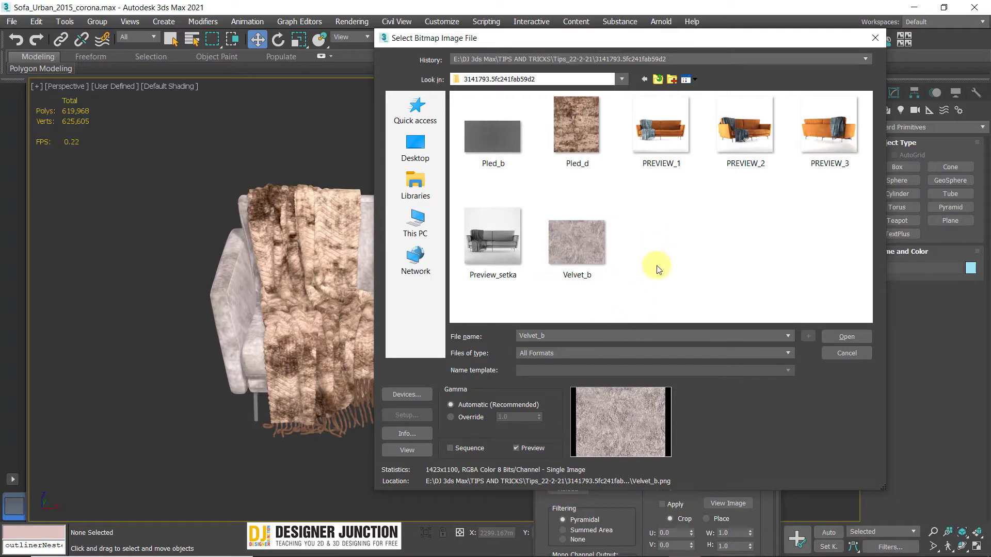
{"action": "left_click", "coordinate": [874, 38]}
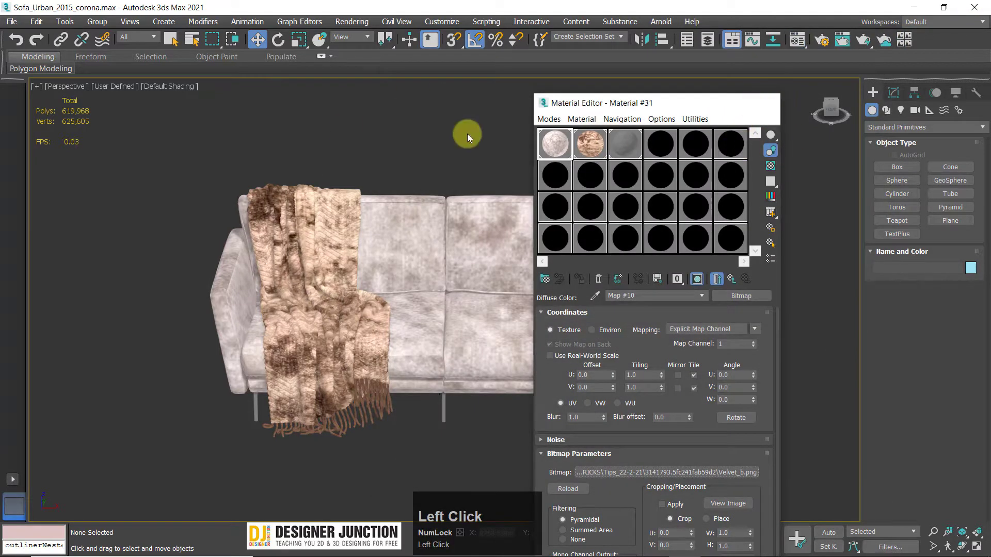
{"action": "key", "text": "m"}
Examine the velvet and throw blanket textures up close and from several angles.
{"action": "key", "text": "z"}
{"action": "left_click", "coordinate": [445, 125]}
{"action": "key", "text": "z"}
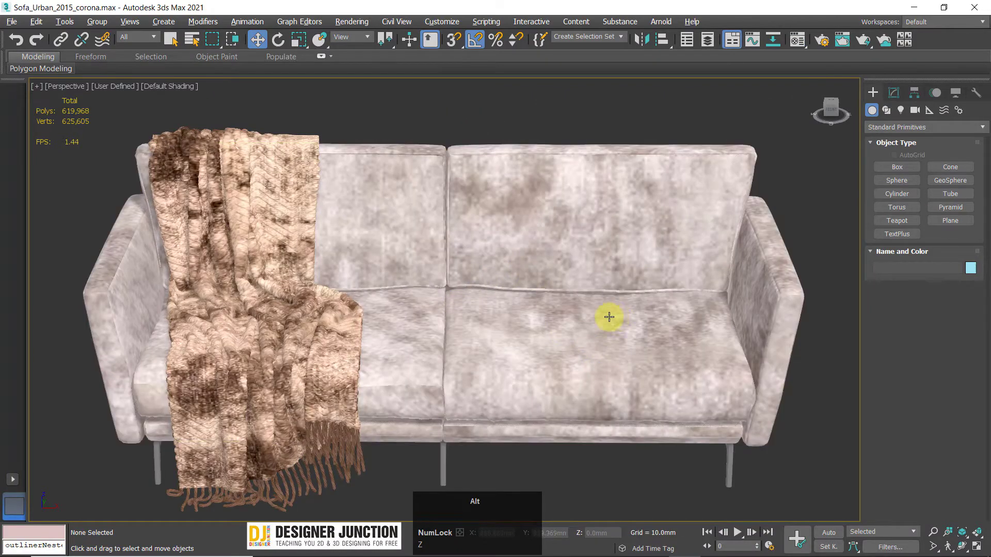
{"action": "middle_click_drag", "start_coordinate": [609, 317], "coordinate": [516, 338], "text": "alt"}
{"action": "key", "text": "z"}
{"action": "key", "text": "z"}
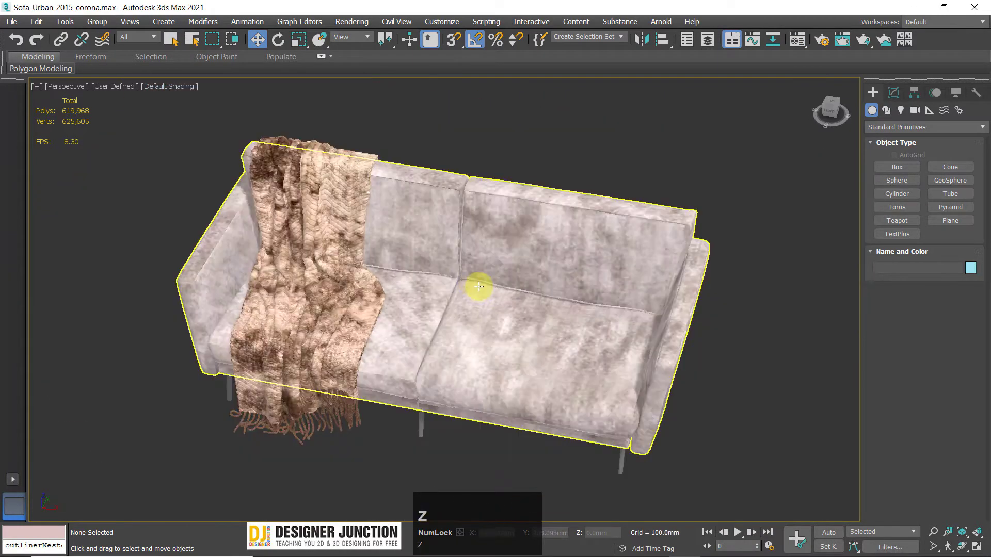
{"action": "middle_click_drag", "start_coordinate": [478, 287], "coordinate": [421, 270], "text": "alt"}
{"action": "scroll", "coordinate": [439, 271], "scroll_direction": "up", "scroll_amount": 2}
{"action": "scroll", "coordinate": [412, 267], "scroll_direction": "down", "scroll_amount": 4}
{"action": "key", "text": "z"}
{"action": "scroll", "coordinate": [397, 273], "scroll_direction": "down", "scroll_amount": 4}
{"action": "key", "text": "z"}
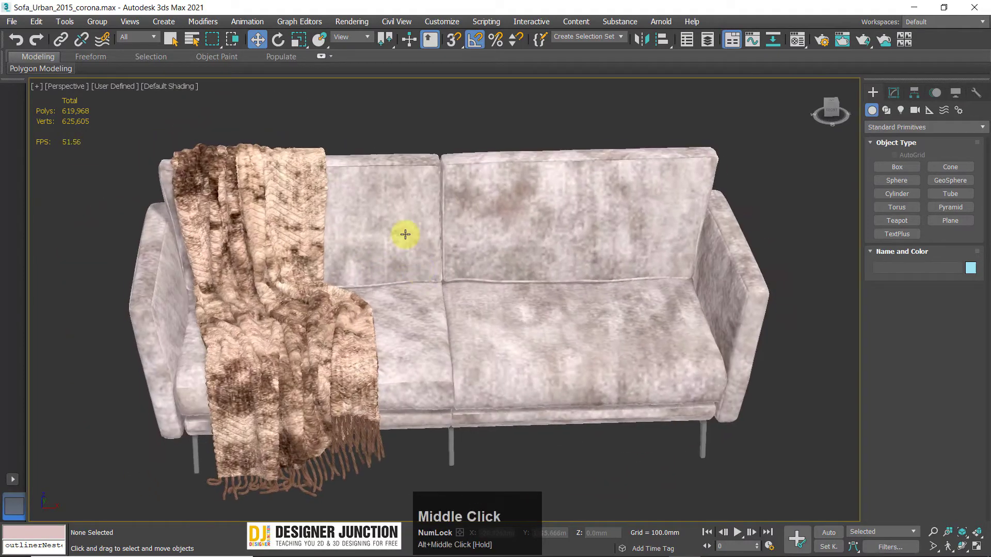
Check that the sofa body selects as a separate object, view it from the front, and clear the selection.
{"action": "left_click", "coordinate": [406, 234]}
{"action": "left_click", "coordinate": [410, 114]}
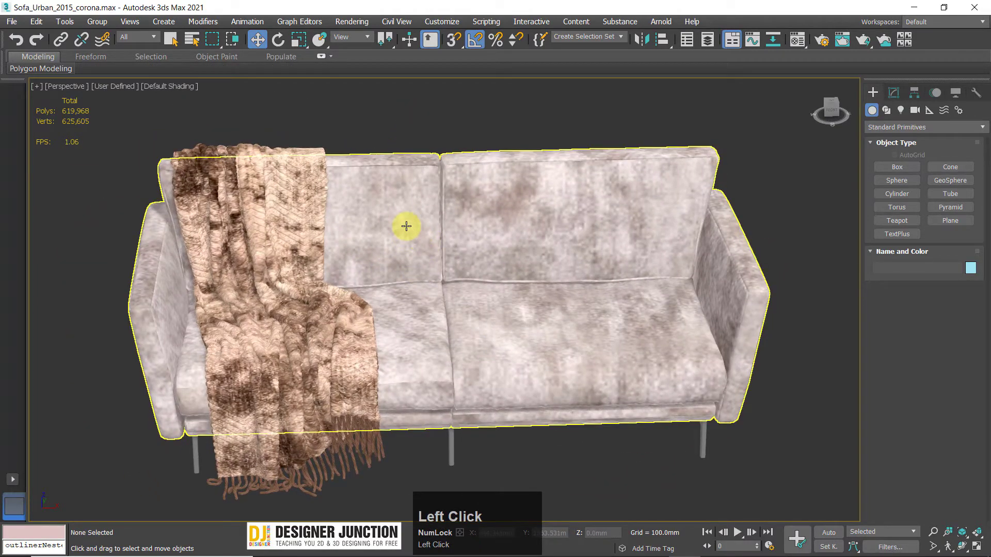
{"action": "left_click", "coordinate": [406, 226]}
{"action": "key", "text": "z"}
{"action": "key", "text": "z"}
{"action": "middle_click_drag", "start_coordinate": [447, 298], "coordinate": [416, 255], "text": "alt"}
{"action": "key", "text": "z"}
{"action": "key", "text": "z"}
{"action": "left_click", "coordinate": [435, 98]}
{"action": "left_click", "coordinate": [440, 250]}
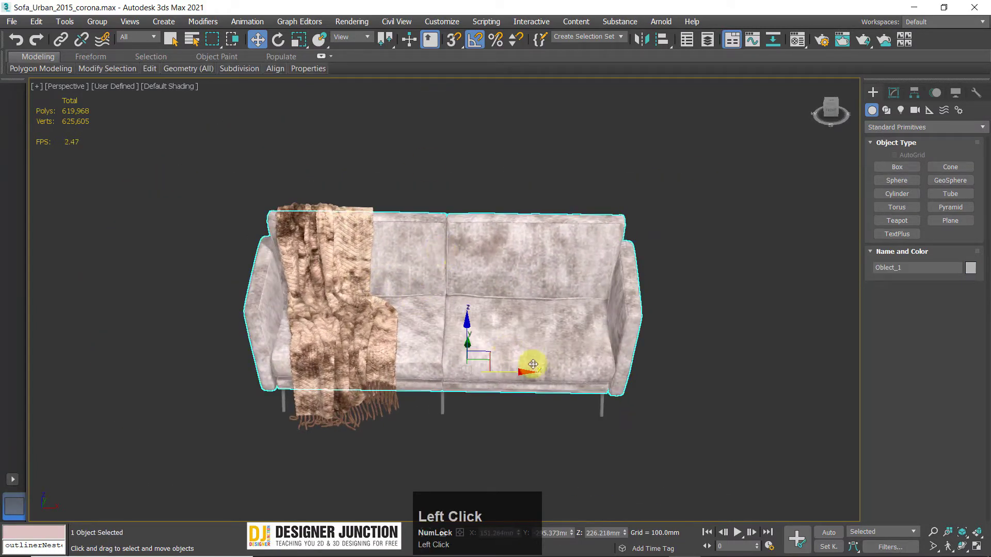
{"action": "left_click", "coordinate": [247, 107]}
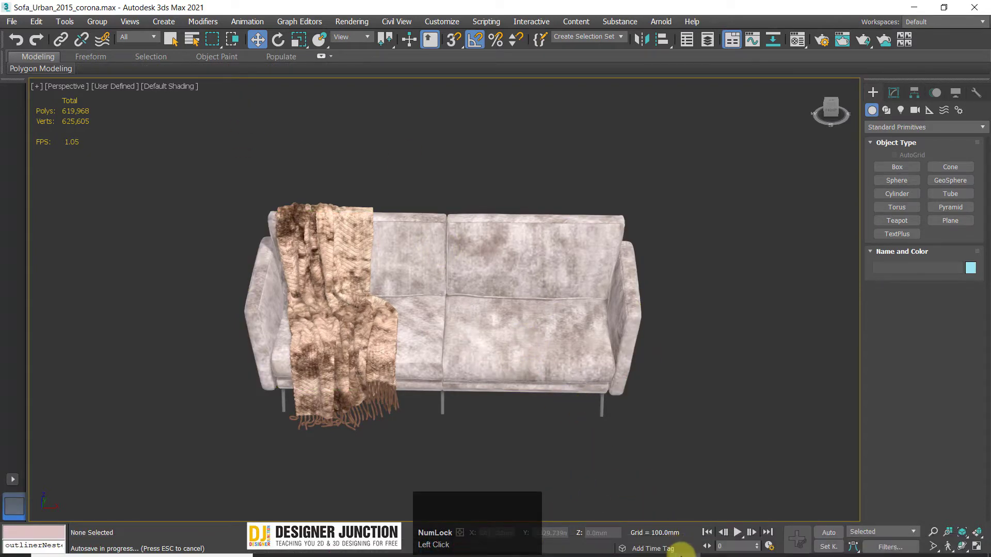
Switch to File Explorer to view the sofa's model and texture files, and return to 3ds Max.
{"action": "mouse_move", "coordinate": [681, 555]}
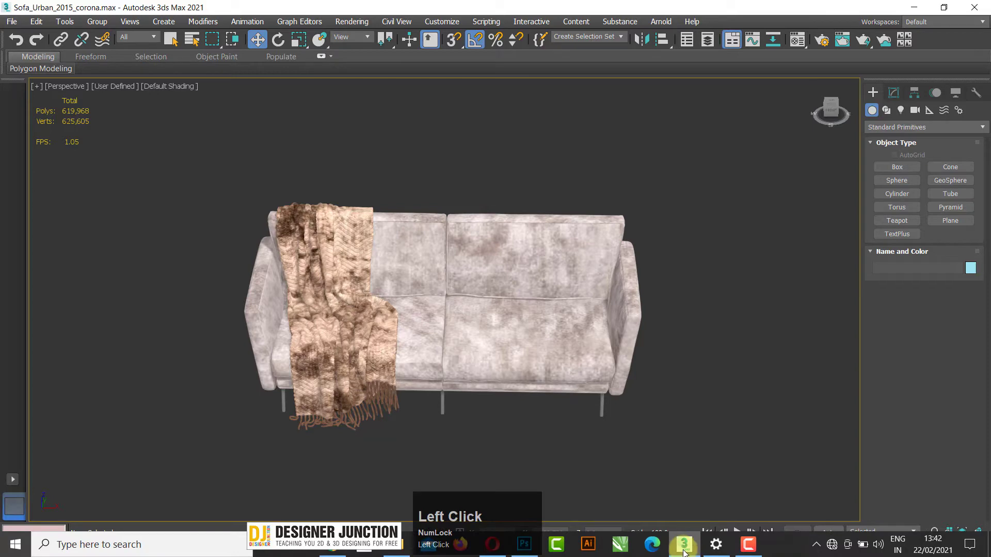
{"action": "left_click", "coordinate": [684, 545]}
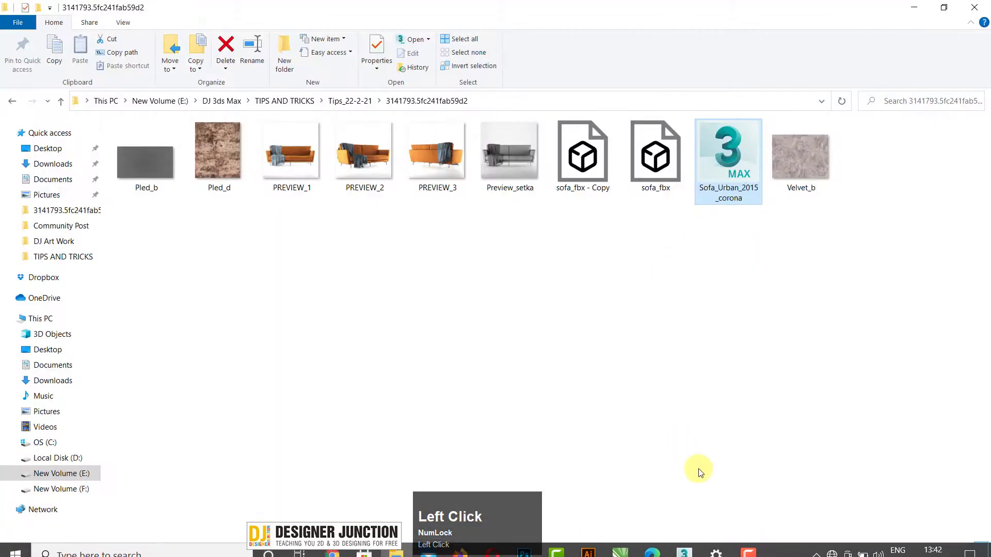
{"action": "left_click", "coordinate": [689, 551]}
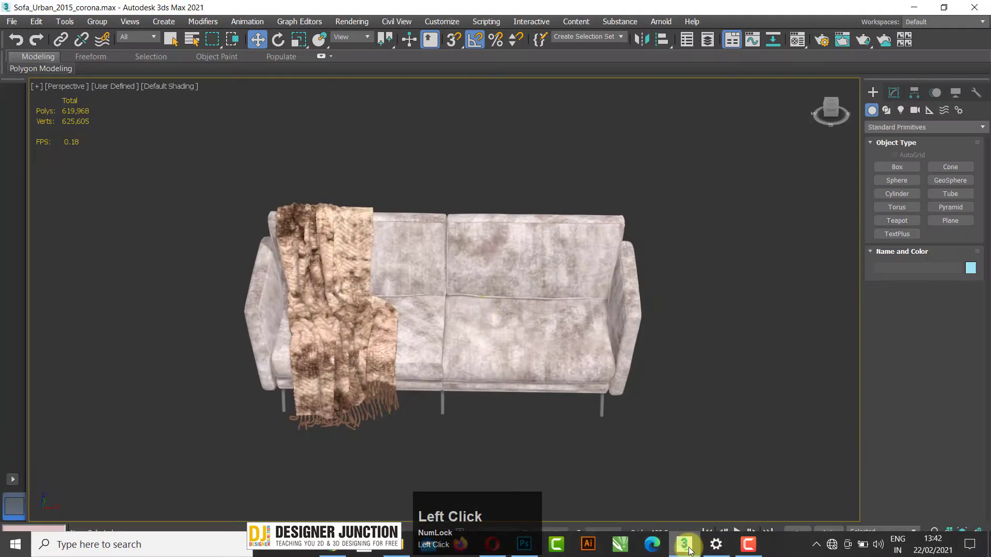
Turn on the Edged Faces display in the Perspective viewport to show the mesh wireframe over the sofa and blanket.
{"action": "middle_click_drag", "start_coordinate": [276, 232], "coordinate": [88, 159], "text": "alt"}
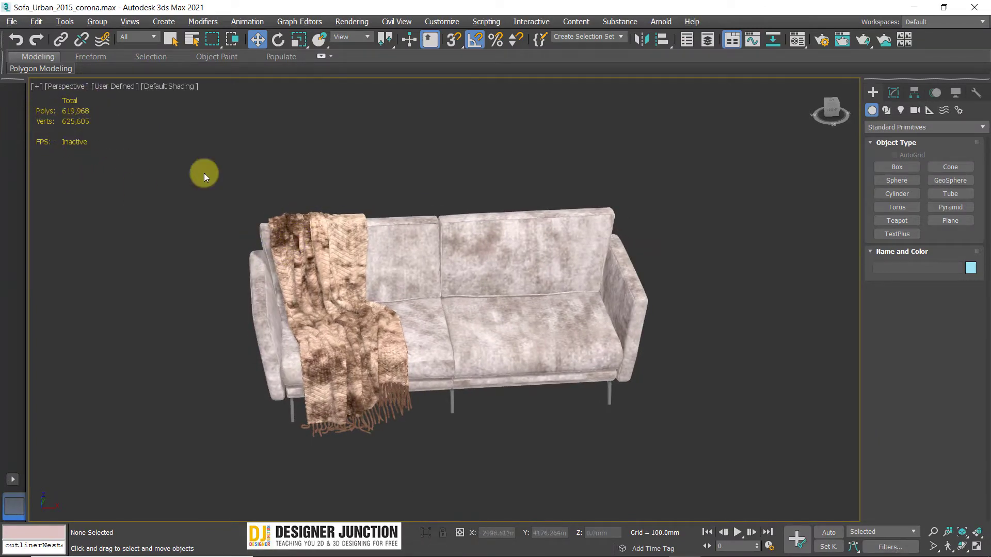
{"action": "scroll", "coordinate": [513, 316], "scroll_direction": "up", "scroll_amount": 3}
{"action": "middle_click_drag", "start_coordinate": [512, 316], "coordinate": [467, 341], "text": "alt"}
{"action": "left_click", "coordinate": [457, 233]}
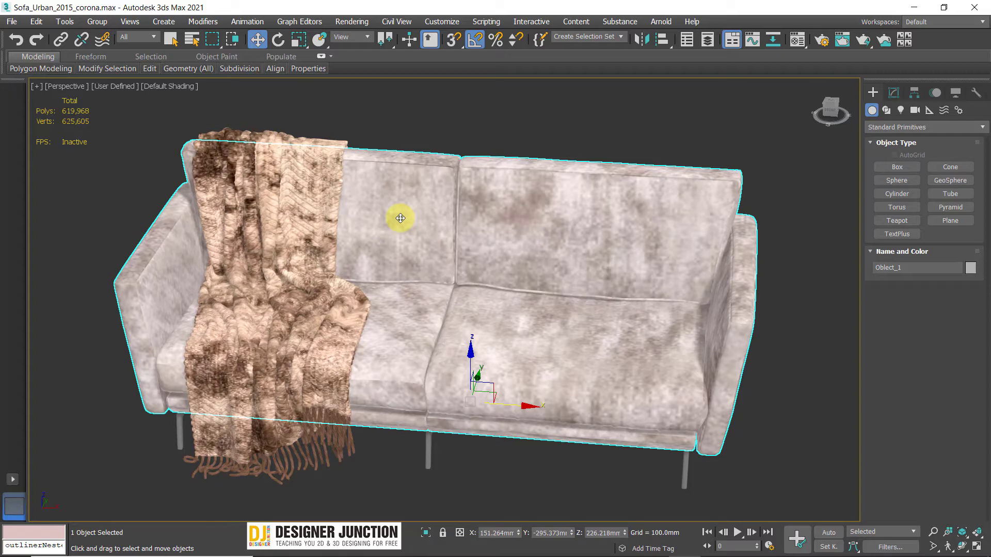
{"action": "left_click", "coordinate": [379, 101]}
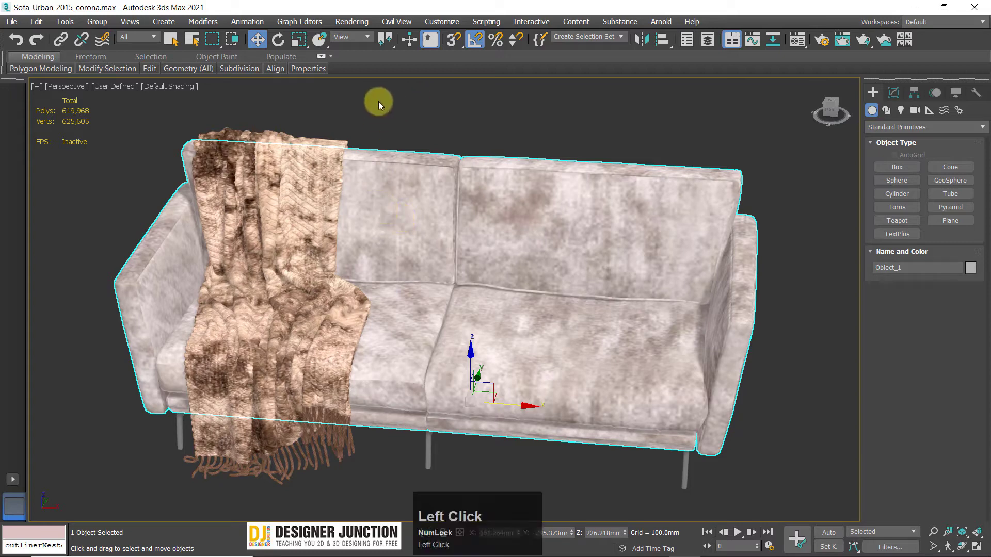
{"action": "left_click", "coordinate": [418, 199]}
{"action": "key", "text": "F4"}
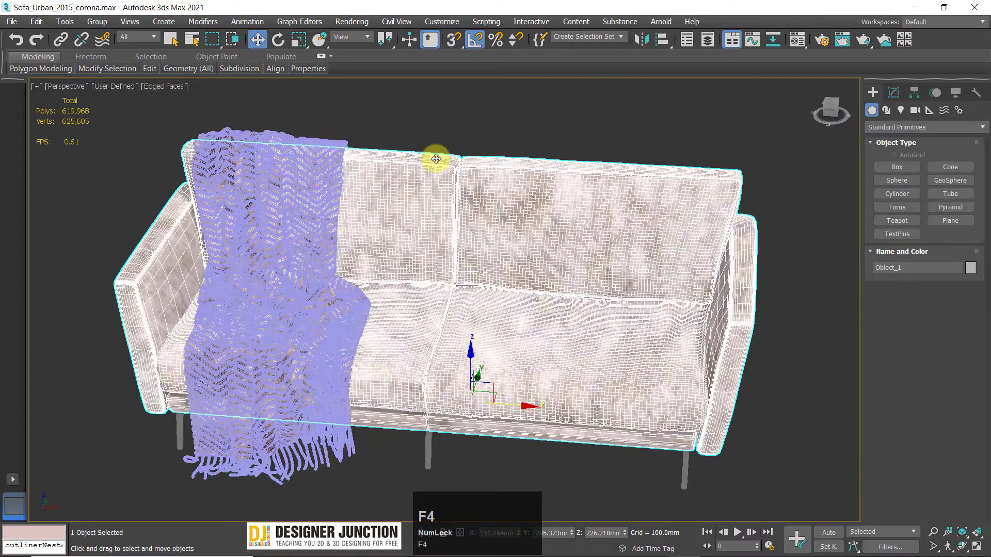
{"action": "left_click", "coordinate": [574, 97]}
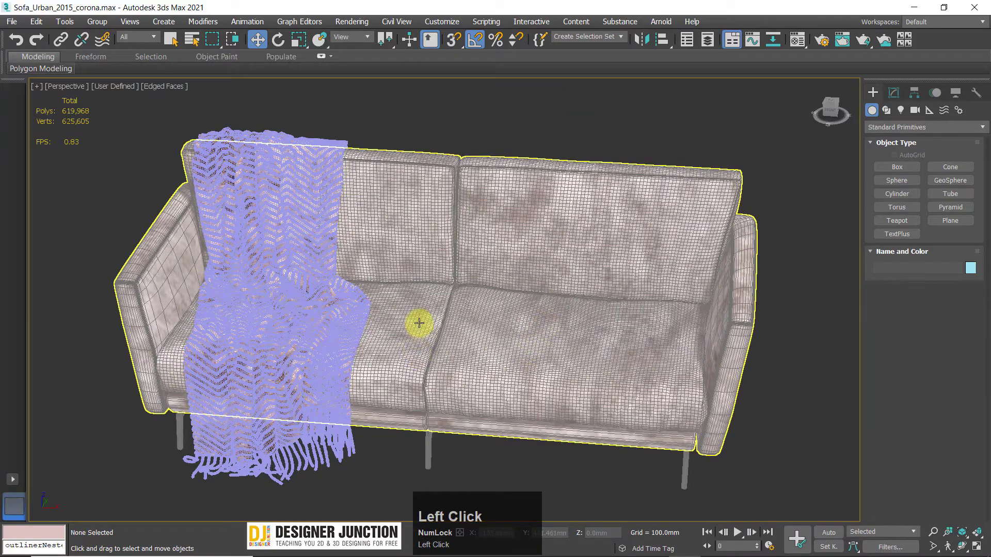
Select the sofa body and examine its mesh on the armrests, backrest and seat cushions from several angles.
{"action": "left_click", "coordinate": [478, 343]}
{"action": "middle_click_drag", "start_coordinate": [478, 343], "coordinate": [531, 277], "text": "alt"}
{"action": "scroll", "coordinate": [170, 317], "scroll_direction": "up", "scroll_amount": 1}
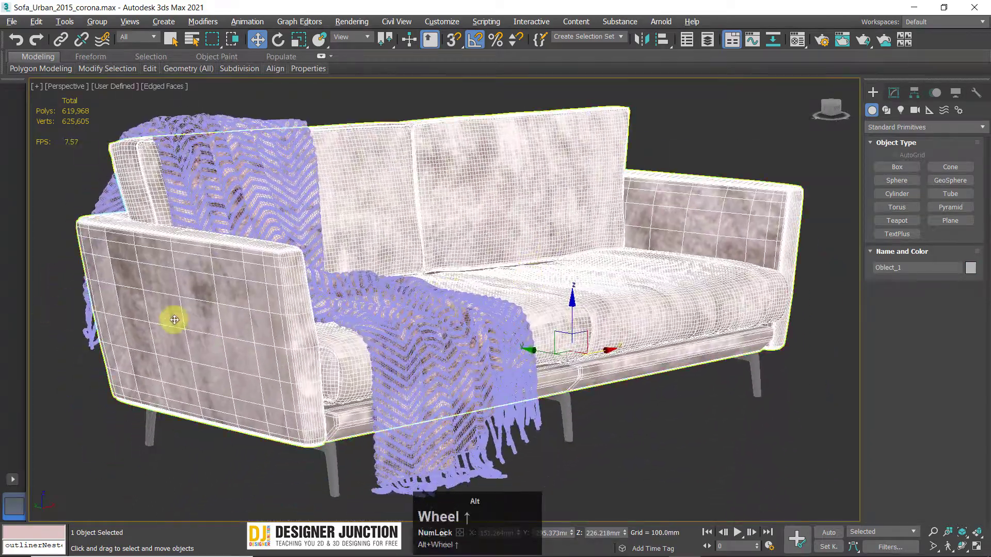
{"action": "middle_click_drag", "start_coordinate": [170, 316], "coordinate": [229, 310], "text": "alt"}
{"action": "middle_click_drag", "start_coordinate": [597, 310], "coordinate": [246, 365], "text": "alt"}
{"action": "middle_click_drag", "start_coordinate": [182, 340], "coordinate": [222, 327], "text": "alt"}
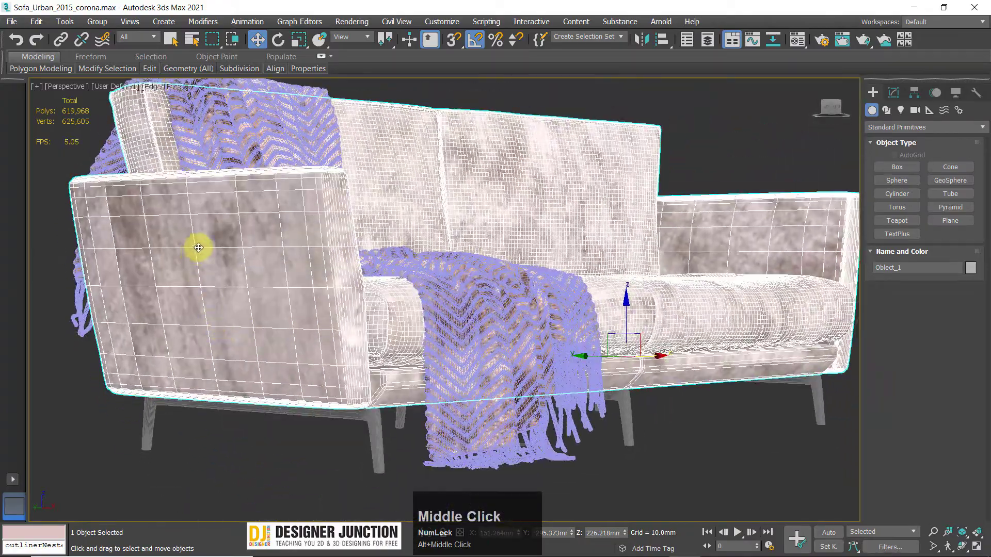
{"action": "middle_click_drag", "start_coordinate": [338, 254], "coordinate": [542, 223], "text": "alt"}
{"action": "scroll", "coordinate": [465, 294], "scroll_direction": "up", "scroll_amount": 3}
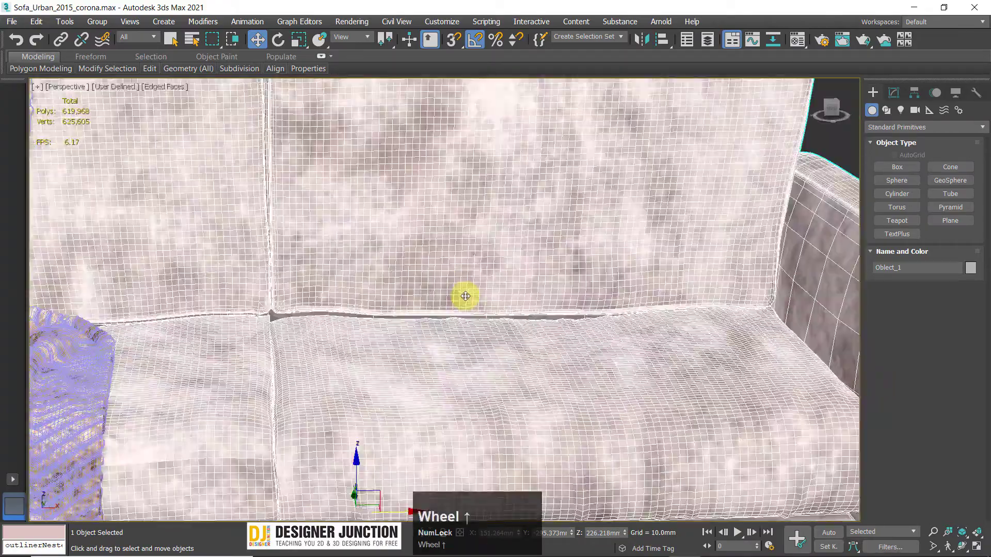
{"action": "middle_click_drag", "start_coordinate": [464, 294], "coordinate": [430, 344], "text": "alt"}
{"action": "scroll", "coordinate": [457, 321], "scroll_direction": "down", "scroll_amount": 10}
{"action": "middle_click_drag", "start_coordinate": [486, 276], "coordinate": [368, 320]}
{"action": "middle_click_drag", "start_coordinate": [723, 318], "coordinate": [597, 339], "text": "alt"}
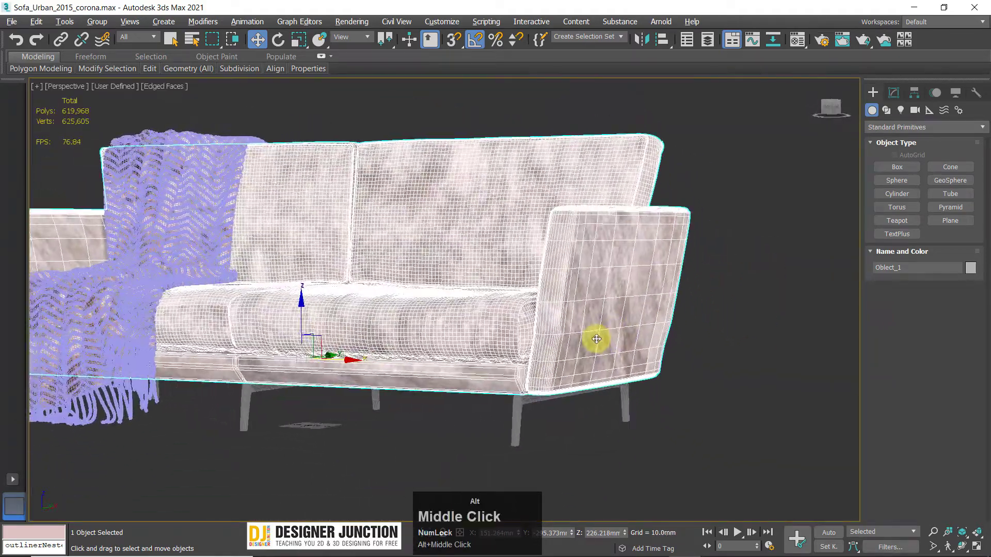
{"action": "middle_click_drag", "start_coordinate": [537, 301], "coordinate": [484, 259], "text": "alt"}
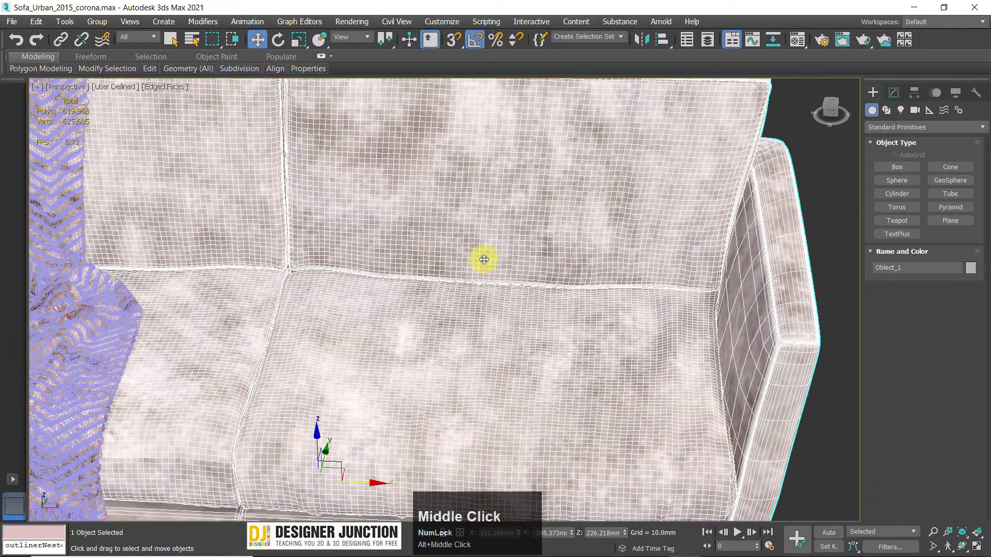
Switch the sofa body's Editable Poly to Edge sub-object level and view its edges around the whole sofa.
{"action": "right_click", "coordinate": [465, 293]}
{"action": "left_click", "coordinate": [847, 148]}
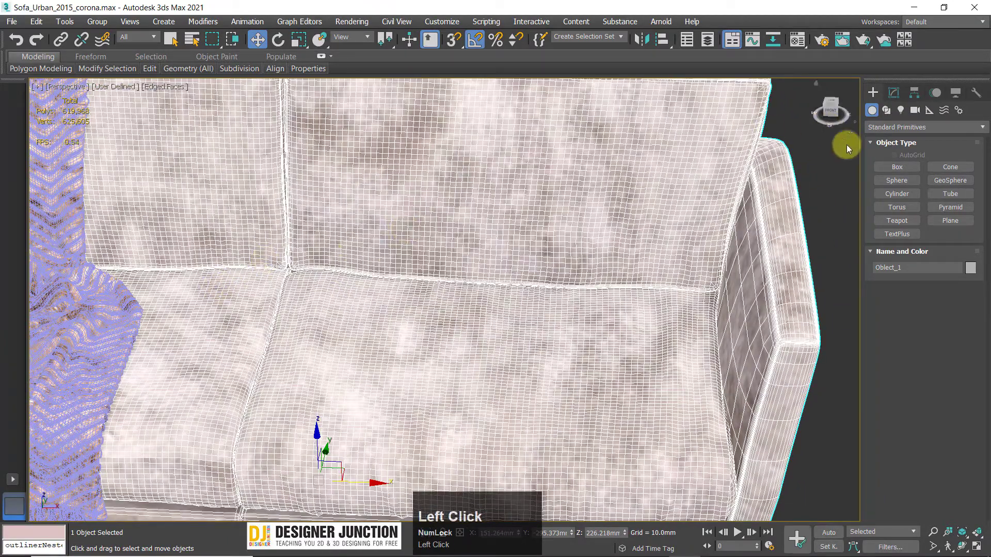
{"action": "left_click", "coordinate": [893, 94]}
{"action": "left_click", "coordinate": [905, 261]}
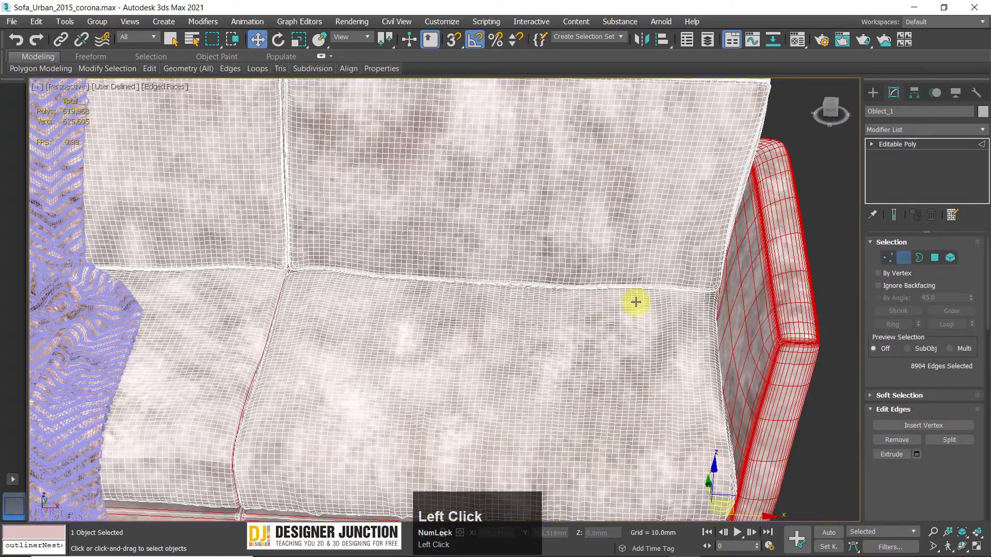
{"action": "middle_click_drag", "start_coordinate": [611, 327], "coordinate": [520, 248], "text": "alt"}
{"action": "scroll", "coordinate": [427, 230], "scroll_direction": "down", "scroll_amount": 5}
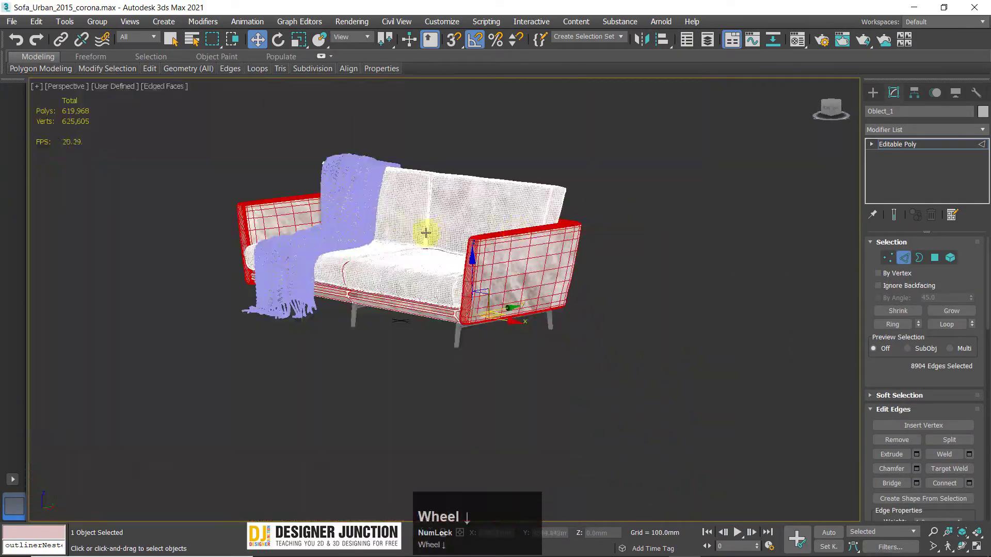
{"action": "left_click", "coordinate": [415, 248]}
{"action": "key", "text": "z"}
{"action": "middle_click_drag", "start_coordinate": [458, 283], "coordinate": [352, 220]}
{"action": "scroll", "coordinate": [405, 243], "scroll_direction": "down", "scroll_amount": 10}
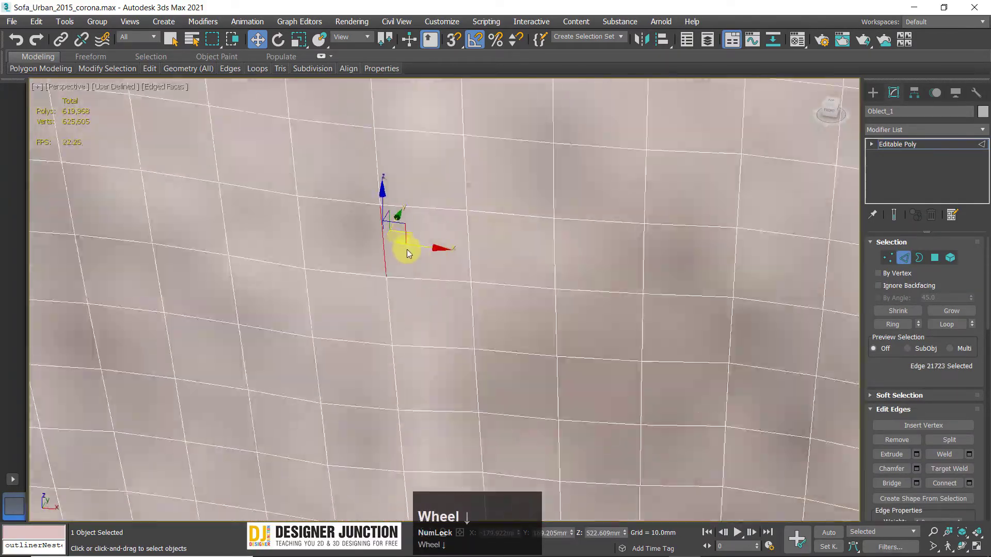
{"action": "middle_click_drag", "start_coordinate": [451, 287], "coordinate": [542, 290]}
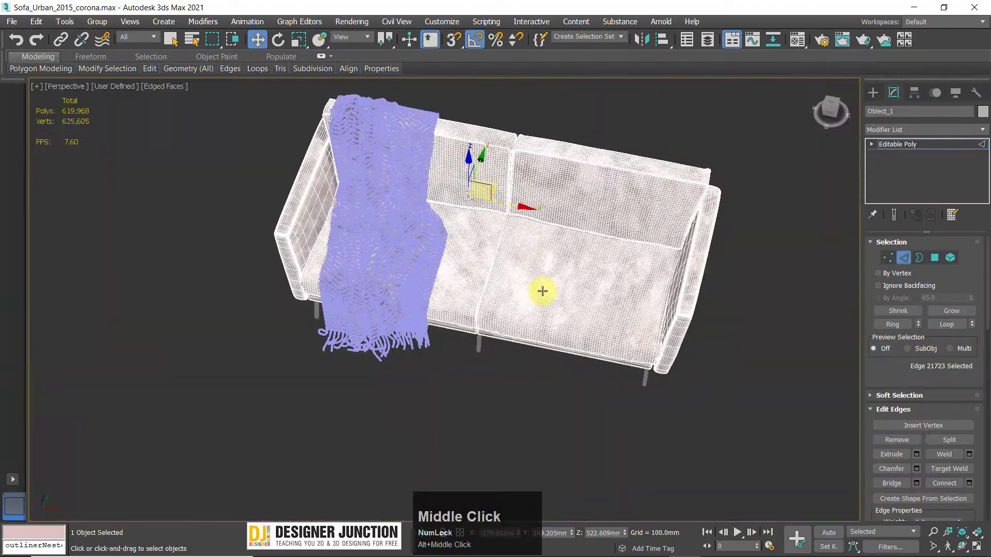
{"action": "scroll", "coordinate": [542, 290], "scroll_direction": "up", "scroll_amount": 5}
Remove one front-to-back edge loop, together with its vertices, from the seat cushion not covered by the blanket.
{"action": "left_click", "coordinate": [546, 288]}
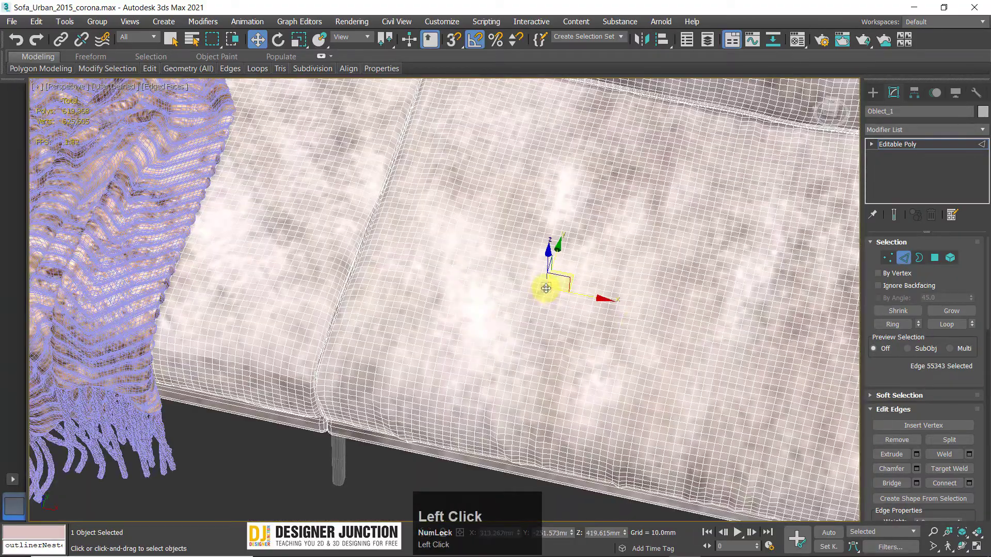
{"action": "left_click", "coordinate": [893, 324]}
{"action": "middle_click_drag", "start_coordinate": [570, 347], "coordinate": [858, 327], "text": "alt"}
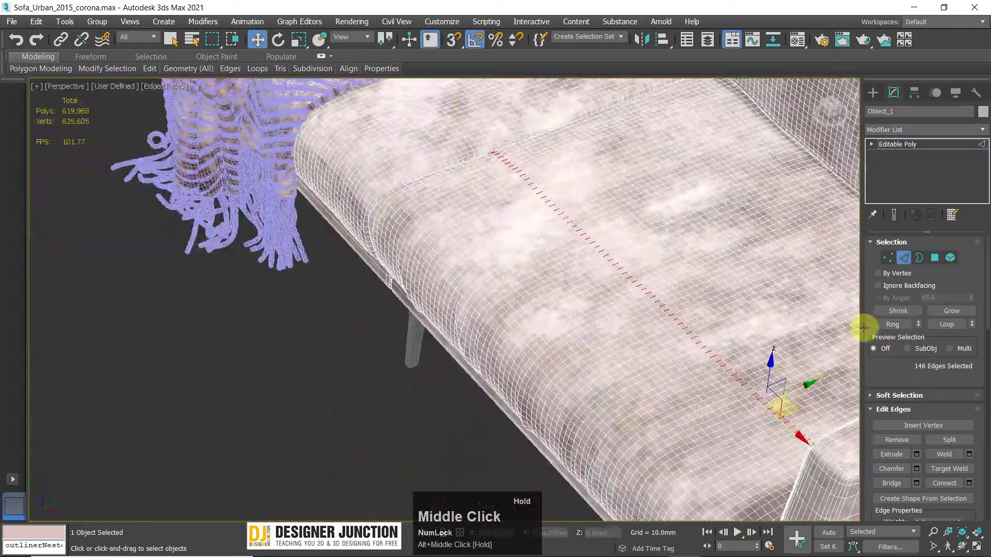
{"action": "key", "text": "ctrl+z"}
{"action": "left_click", "coordinate": [954, 326]}
{"action": "middle_click_drag", "start_coordinate": [597, 389], "coordinate": [551, 343], "text": "alt"}
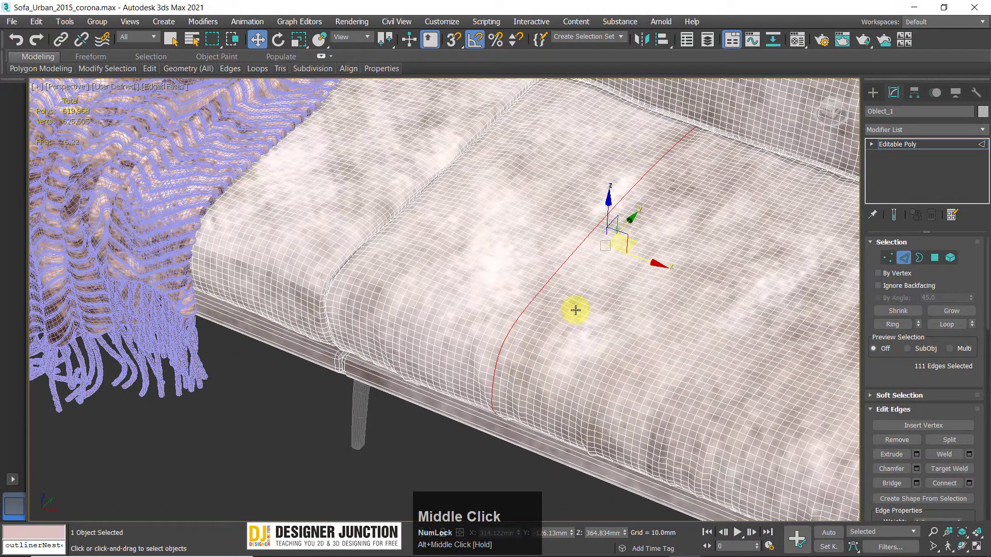
{"action": "key", "text": "ctrl+d"}
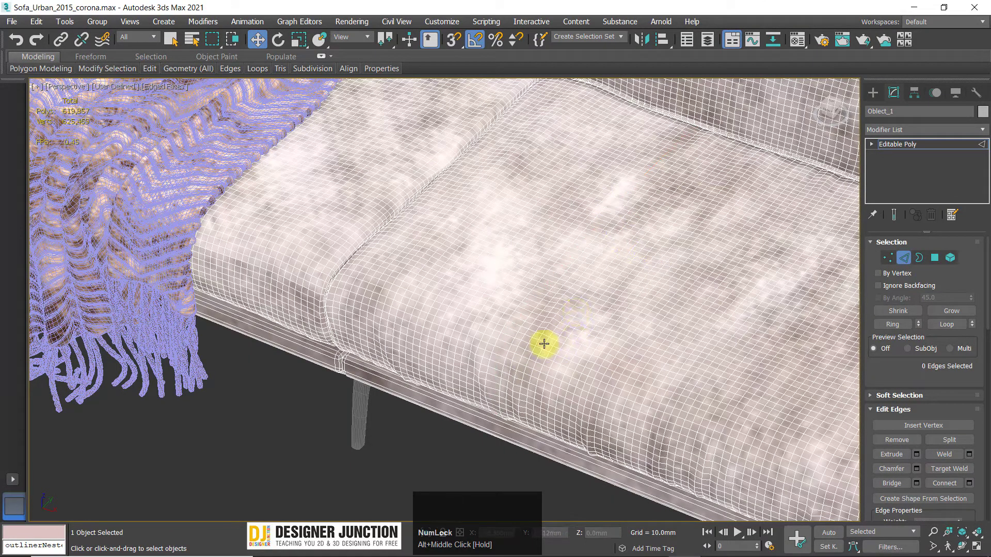
Remove two more front-to-back edge loops with their vertices, one after the other, near the middle of the uncovered seat cushion.
{"action": "scroll", "coordinate": [544, 344], "scroll_direction": "up", "scroll_amount": 3}
{"action": "middle_click_drag", "start_coordinate": [543, 345], "coordinate": [630, 385]}
{"action": "scroll", "coordinate": [605, 364], "scroll_direction": "up", "scroll_amount": 3}
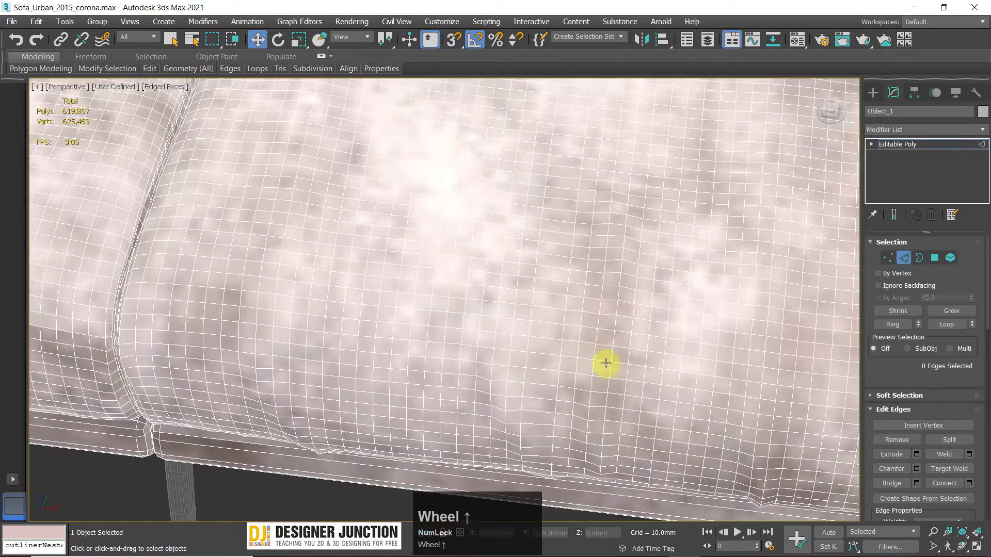
{"action": "left_click", "coordinate": [579, 335]}
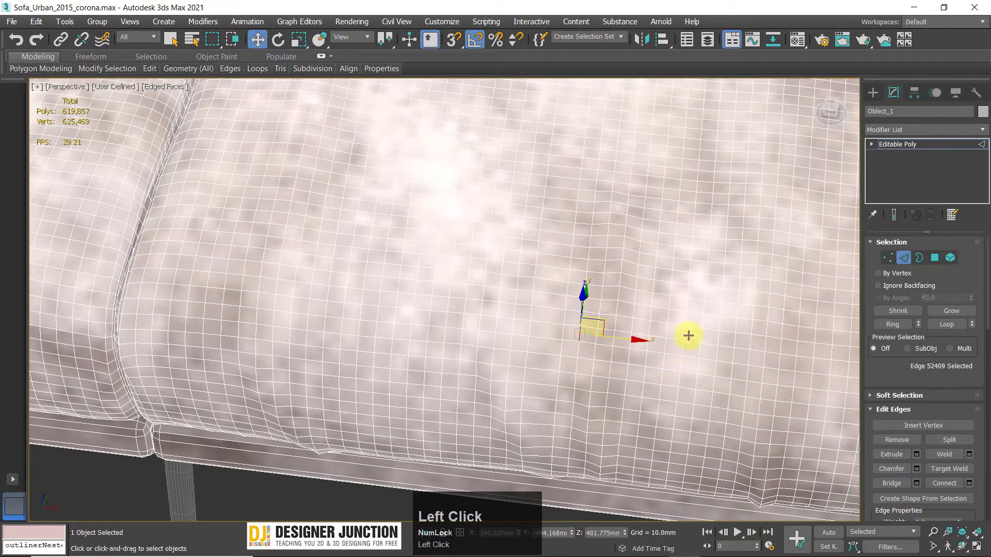
{"action": "left_click", "coordinate": [946, 324]}
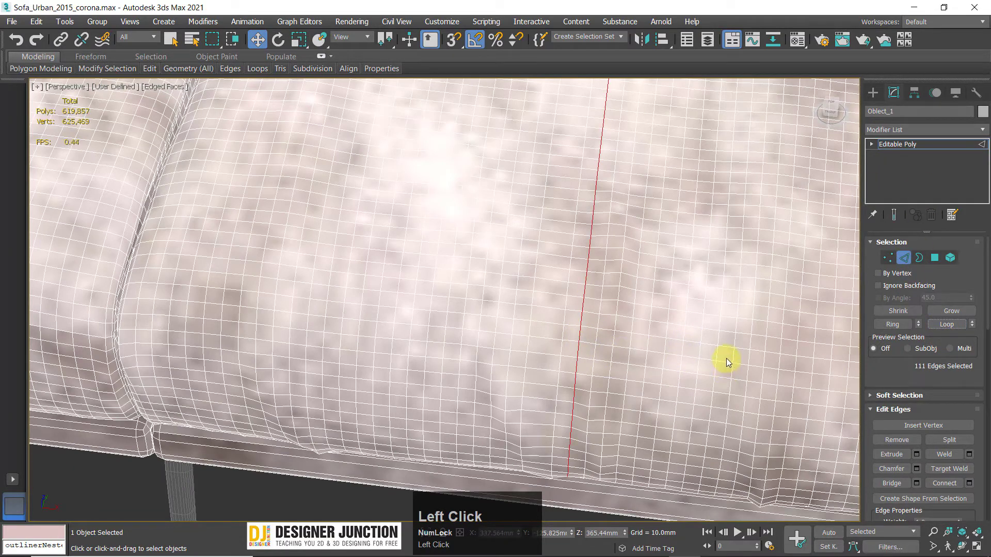
{"action": "key", "text": "ctrl+BackSpace"}
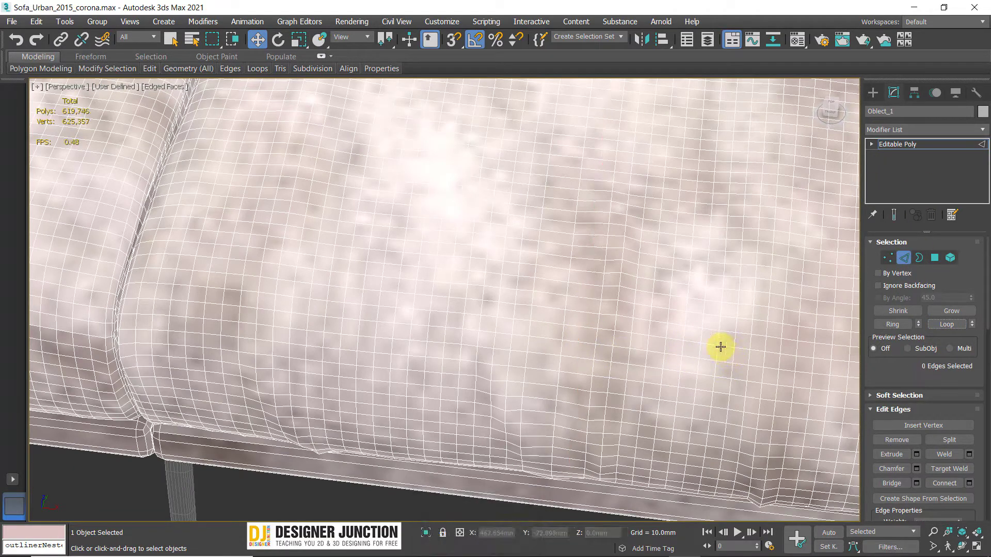
{"action": "middle_click_drag", "start_coordinate": [719, 348], "coordinate": [521, 381]}
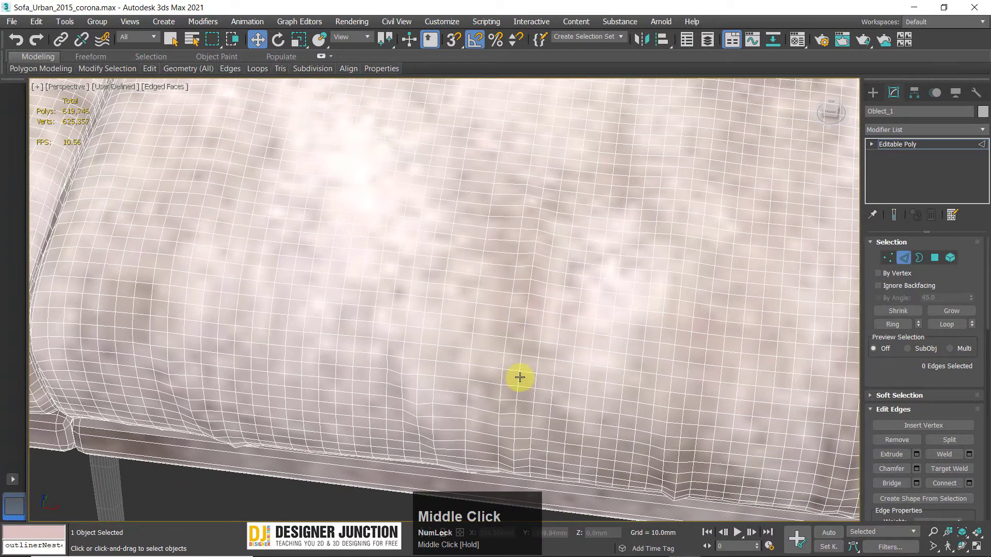
{"action": "left_click", "coordinate": [520, 377]}
{"action": "left_click", "coordinate": [947, 324]}
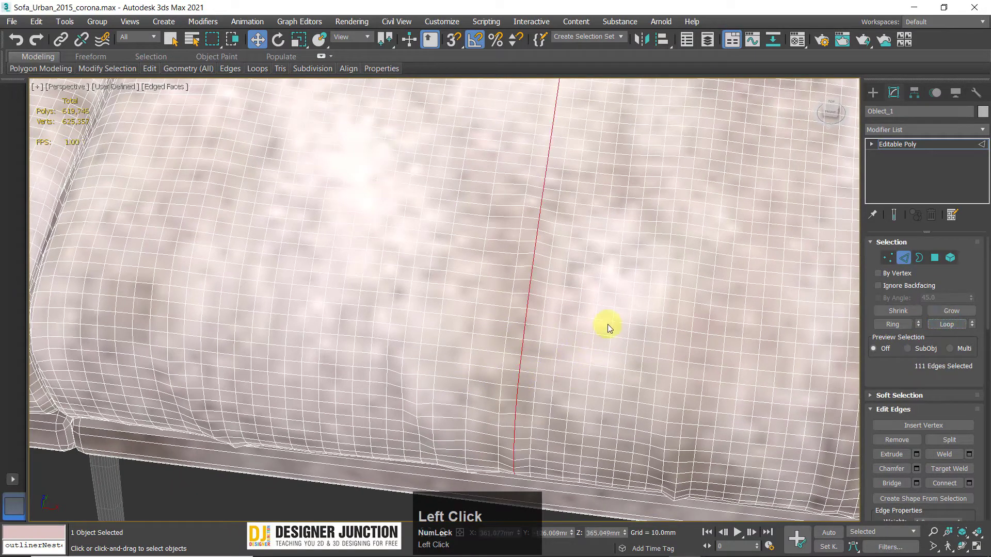
{"action": "key", "text": "ctrl+BackSpace"}
View the uncovered seat cushion from the front and remove another two of its front-to-back edge loops with their vertices.
{"action": "scroll", "coordinate": [562, 296], "scroll_direction": "down", "scroll_amount": 5}
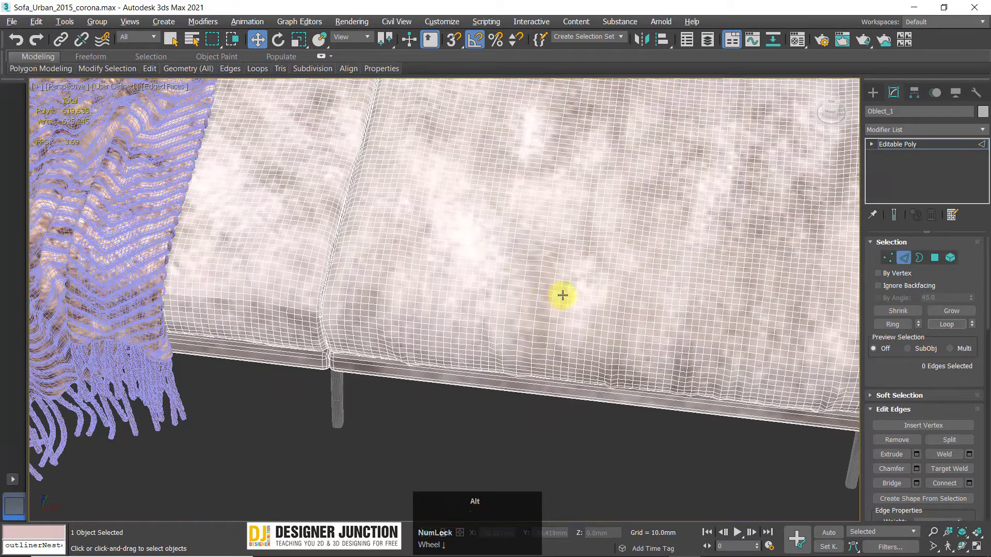
{"action": "middle_click_drag", "start_coordinate": [563, 295], "coordinate": [504, 292], "text": "alt"}
{"action": "middle_click_drag", "start_coordinate": [505, 292], "coordinate": [347, 335]}
{"action": "scroll", "coordinate": [348, 335], "scroll_direction": "up", "scroll_amount": 1}
{"action": "scroll", "coordinate": [347, 335], "scroll_direction": "up", "scroll_amount": 2}
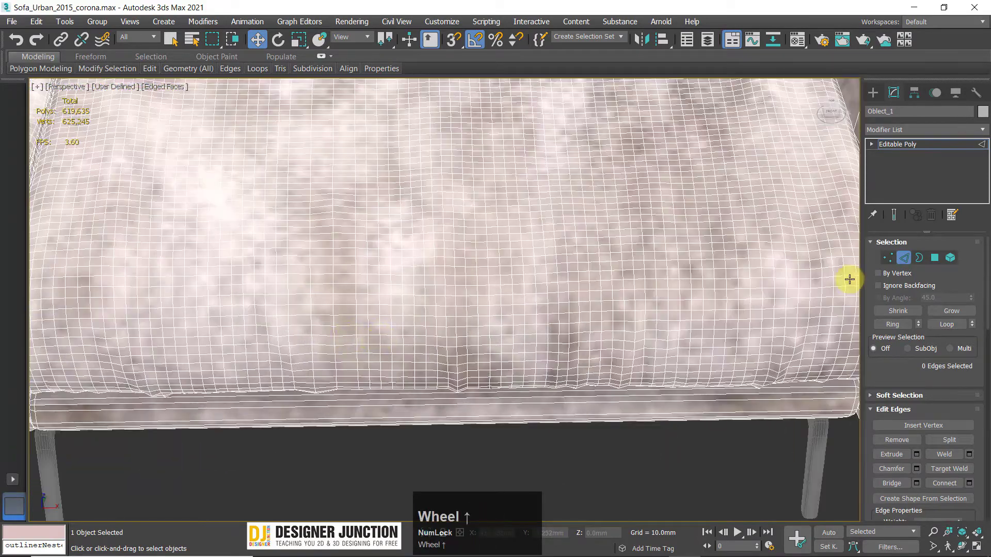
{"action": "left_click", "coordinate": [367, 312]}
{"action": "left_click", "coordinate": [946, 325]}
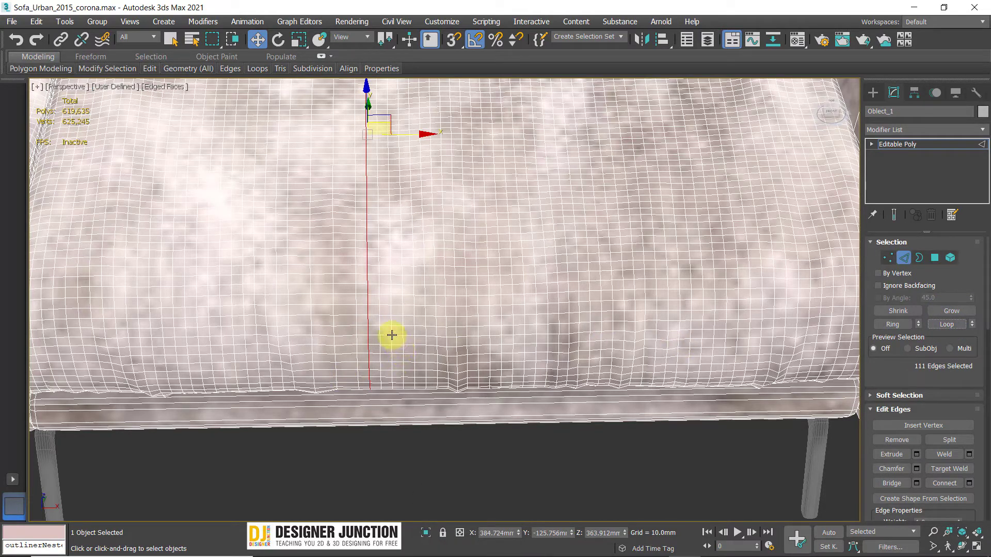
{"action": "key", "text": "ctrl+BackSpace"}
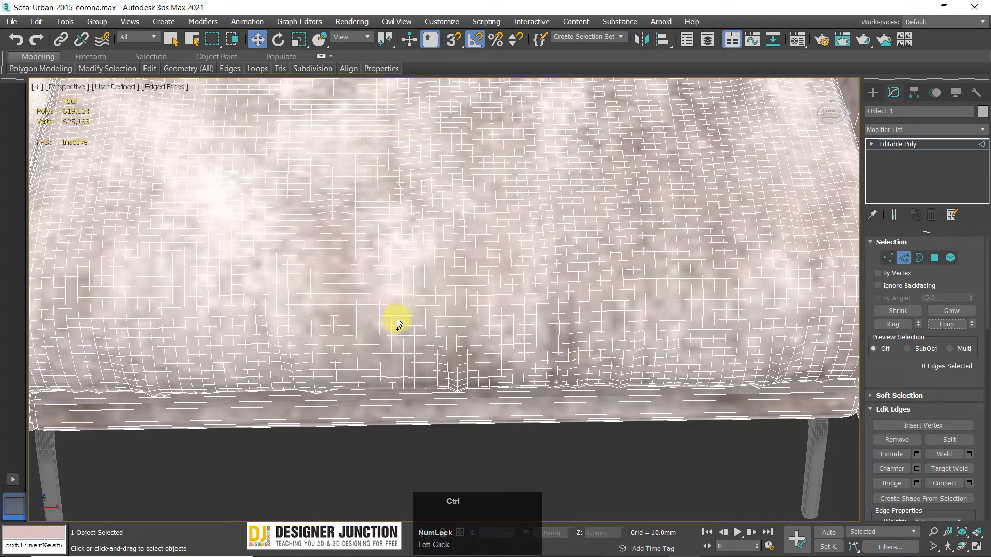
{"action": "left_click", "coordinate": [390, 325]}
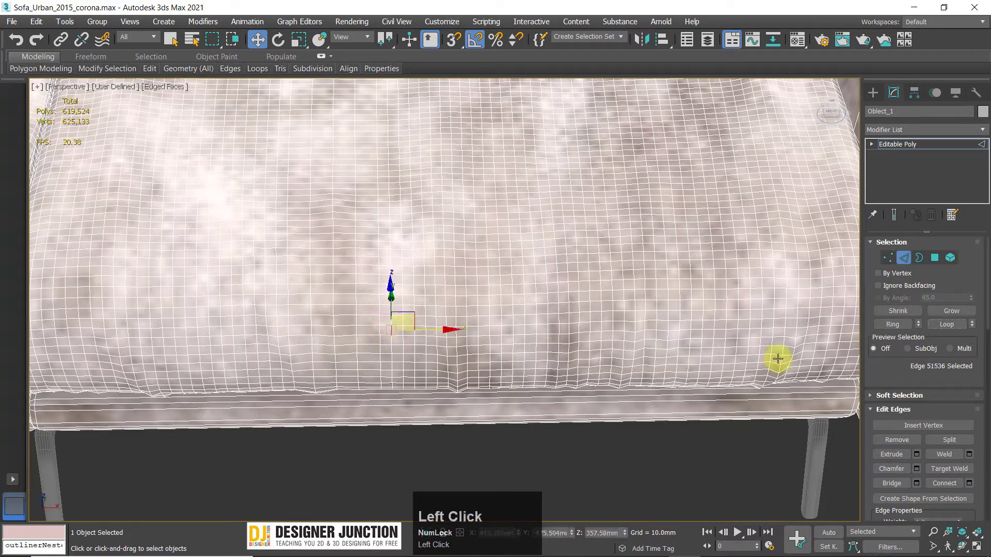
{"action": "left_click", "coordinate": [947, 324]}
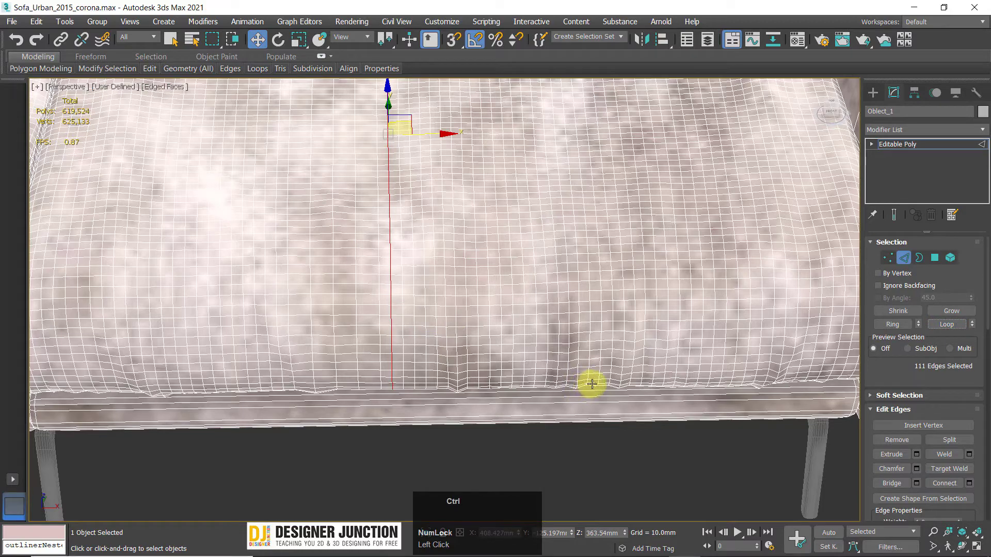
{"action": "key", "text": "ctrl+BackSpace"}
Leave the Edge sub-object level of the sofa body's Editable Poly and deselect the sofa.
{"action": "scroll", "coordinate": [361, 366], "scroll_direction": "down", "scroll_amount": 2}
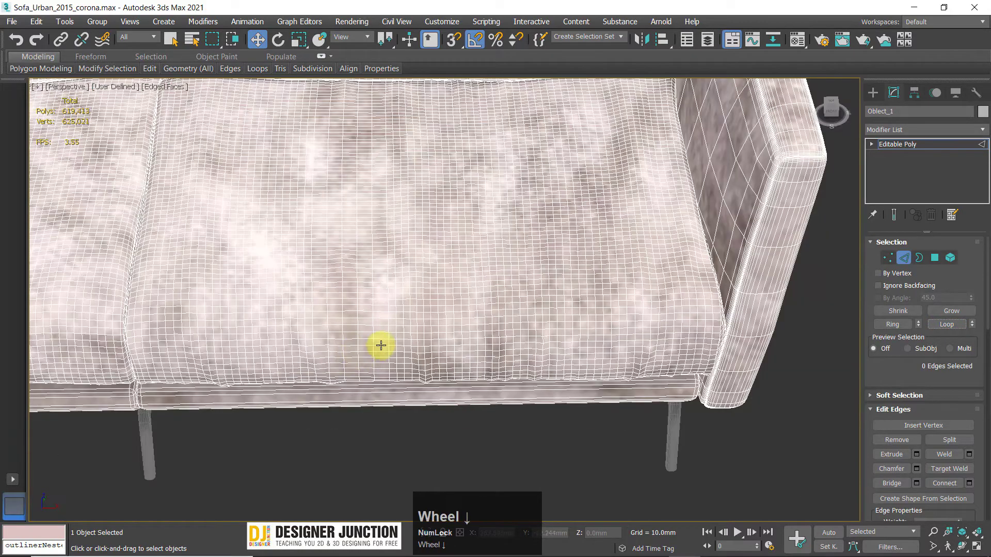
{"action": "scroll", "coordinate": [536, 303], "scroll_direction": "down", "scroll_amount": 2}
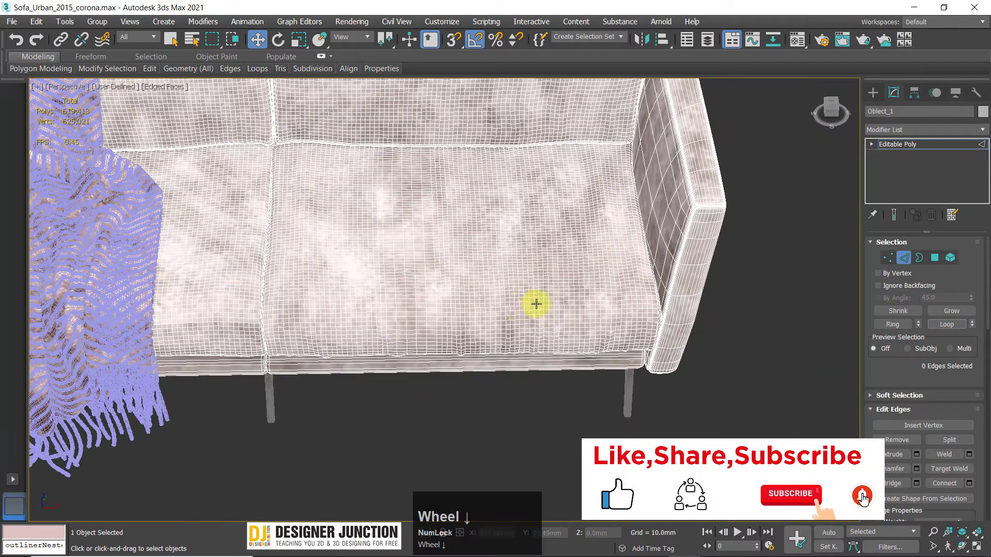
{"action": "middle_click_drag", "start_coordinate": [535, 303], "coordinate": [475, 310]}
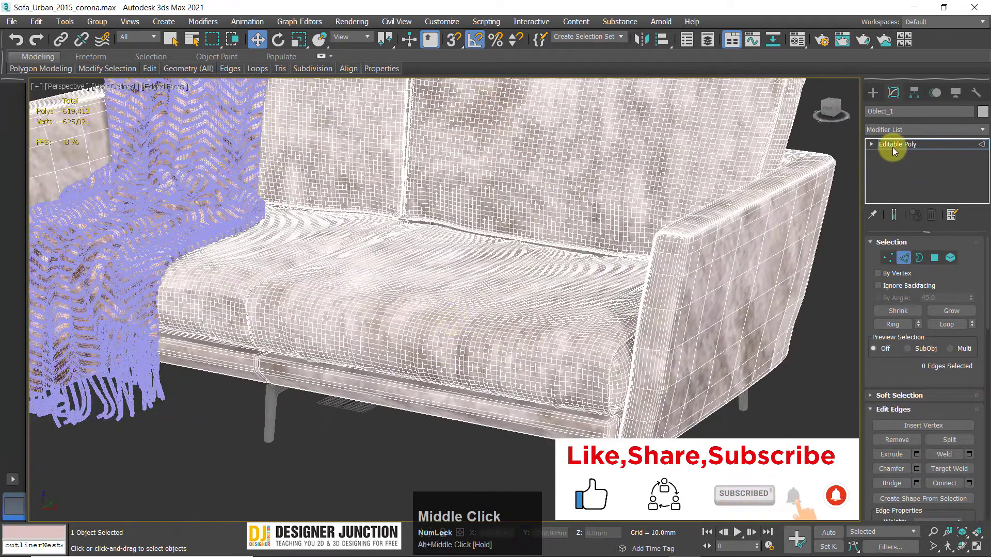
{"action": "left_click", "coordinate": [889, 147]}
{"action": "scroll", "coordinate": [507, 389], "scroll_direction": "down", "scroll_amount": 4}
{"action": "middle_click_drag", "start_coordinate": [464, 387], "coordinate": [500, 419], "text": "alt"}
{"action": "left_click", "coordinate": [499, 419]}
Examine the dense mesh of the whole sofa, its backrest and its seat cushions from several angles and distances.
{"action": "scroll", "coordinate": [442, 336], "scroll_direction": "up", "scroll_amount": 3}
{"action": "middle_click_drag", "start_coordinate": [442, 336], "coordinate": [469, 323], "text": "alt"}
{"action": "left_click", "coordinate": [571, 325]}
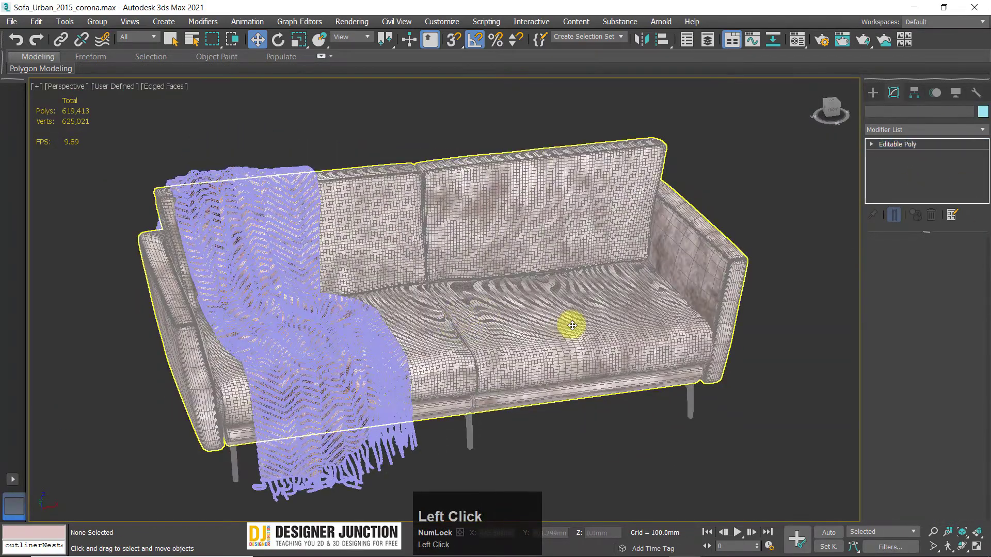
{"action": "middle_click_drag", "start_coordinate": [571, 325], "coordinate": [394, 248], "text": "alt"}
{"action": "key", "text": "z"}
{"action": "left_click", "coordinate": [433, 139]}
{"action": "scroll", "coordinate": [442, 299], "scroll_direction": "up", "scroll_amount": 3}
{"action": "left_click", "coordinate": [407, 242]}
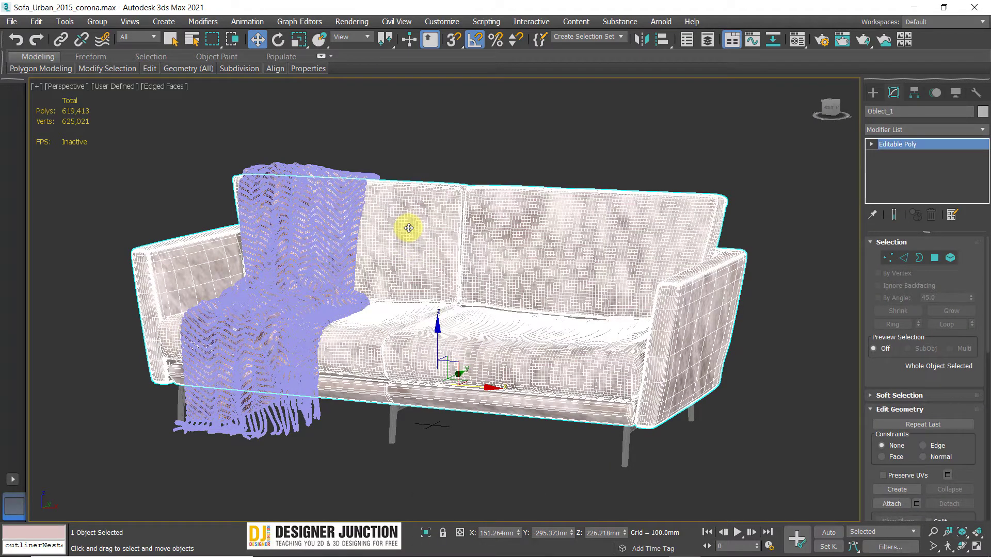
{"action": "left_click", "coordinate": [404, 138]}
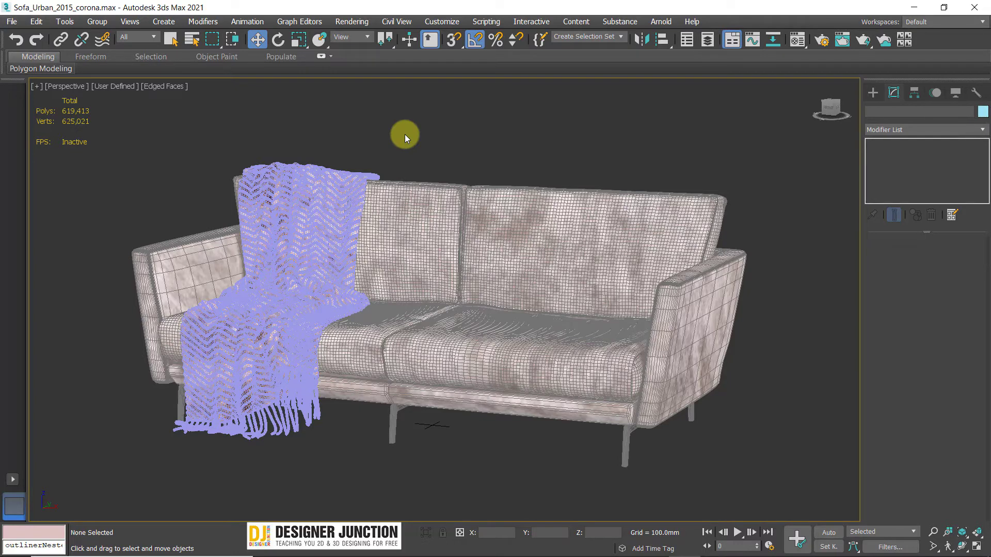
{"action": "key", "text": "z"}
{"action": "middle_click", "coordinate": [387, 361]}
{"action": "scroll", "coordinate": [430, 309], "scroll_direction": "up", "scroll_amount": 1}
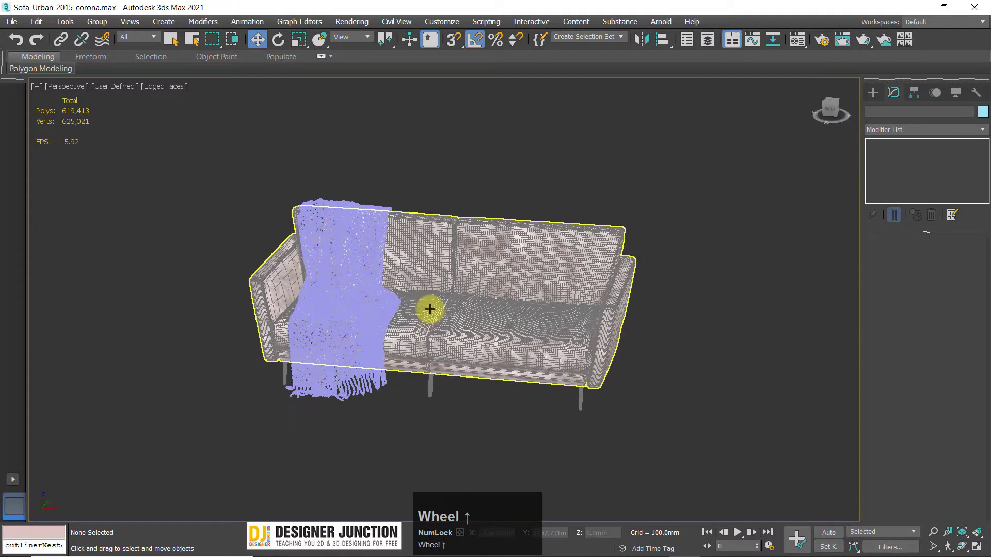
{"action": "scroll", "coordinate": [429, 309], "scroll_direction": "up", "scroll_amount": 4}
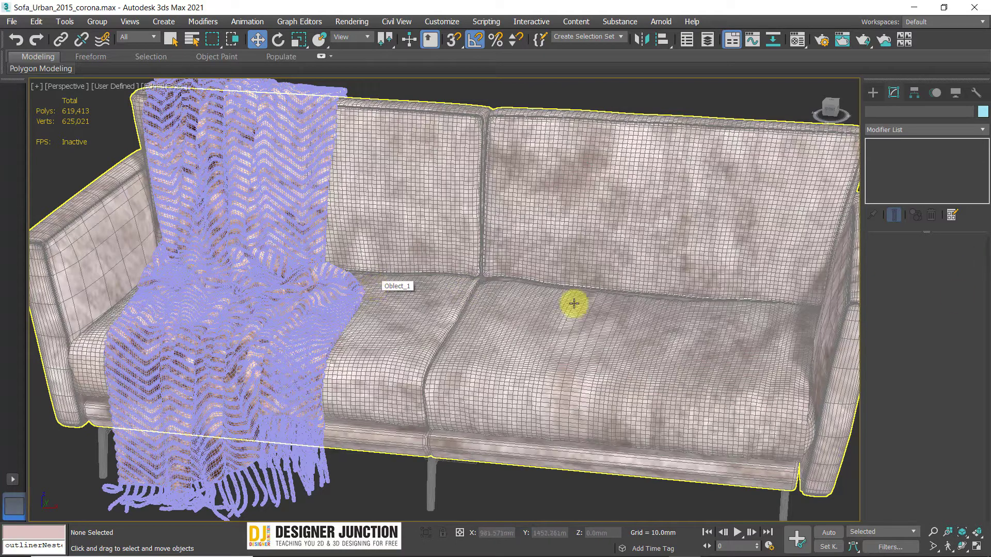
{"action": "scroll", "coordinate": [452, 257], "scroll_direction": "down", "scroll_amount": 5}
{"action": "left_click", "coordinate": [408, 134]}
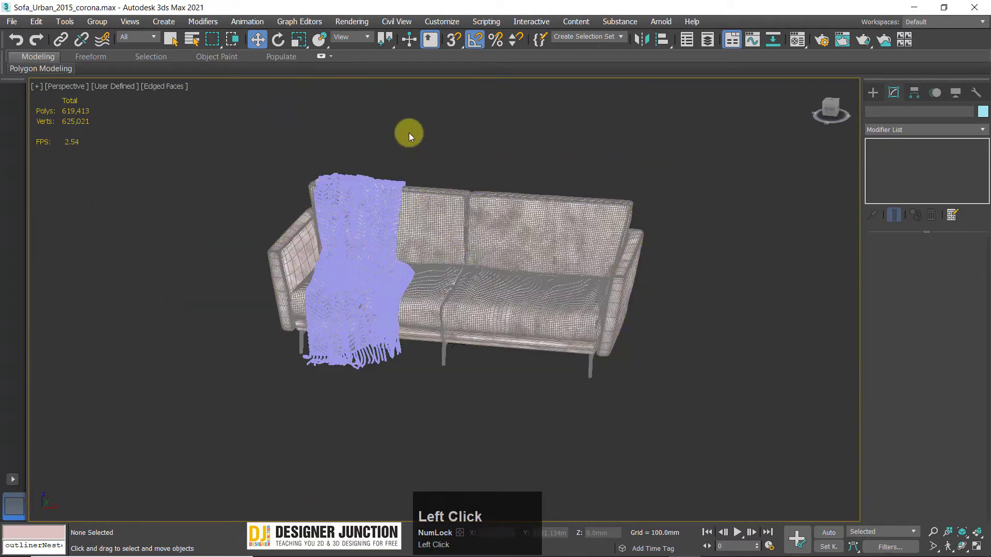
Select the sofa body and add an Optimize modifier on top of its Editable Poly.
{"action": "left_click", "coordinate": [434, 229]}
{"action": "key", "text": "z"}
{"action": "middle_click_drag", "start_coordinate": [433, 230], "coordinate": [480, 252], "text": "alt"}
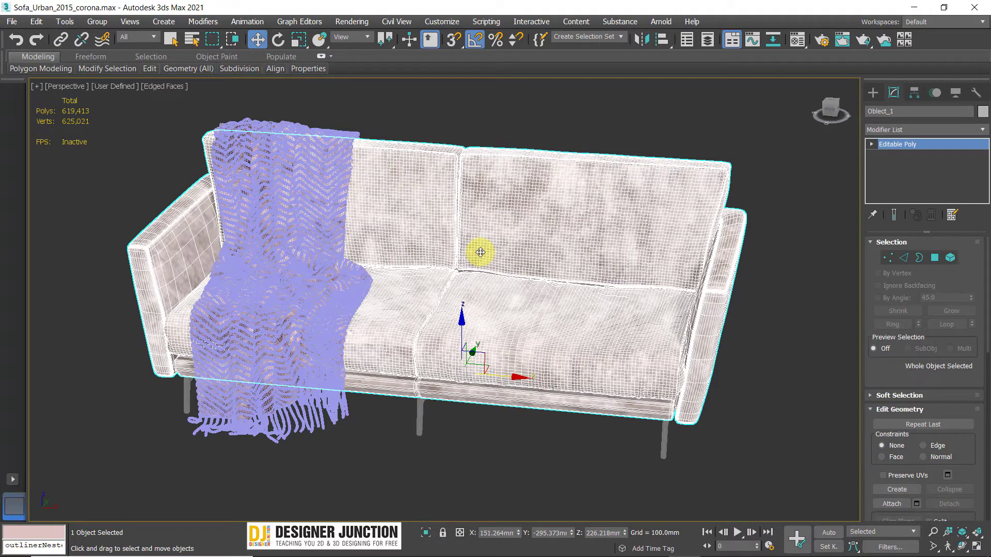
{"action": "middle_click_drag", "start_coordinate": [425, 183], "coordinate": [417, 180]}
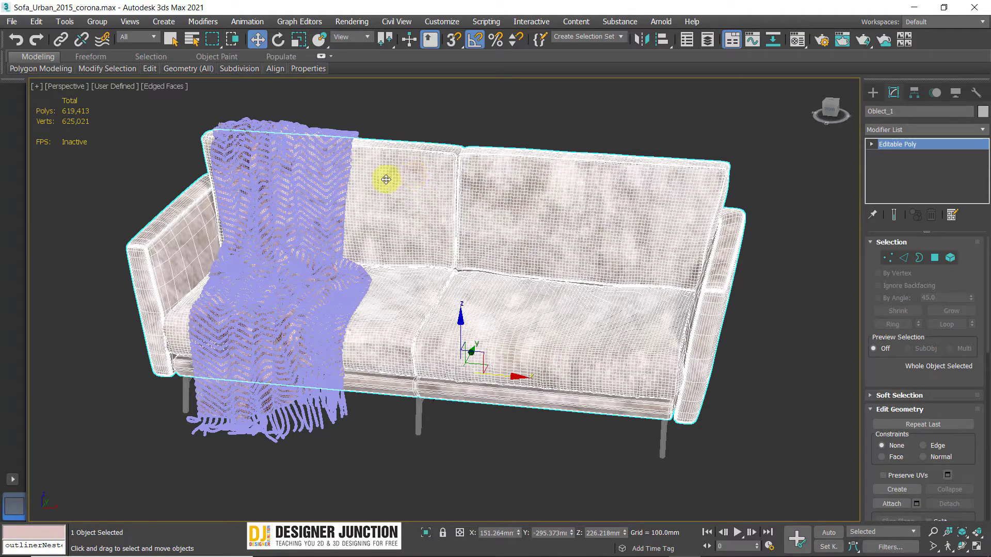
{"action": "middle_click_drag", "start_coordinate": [371, 176], "coordinate": [383, 185]}
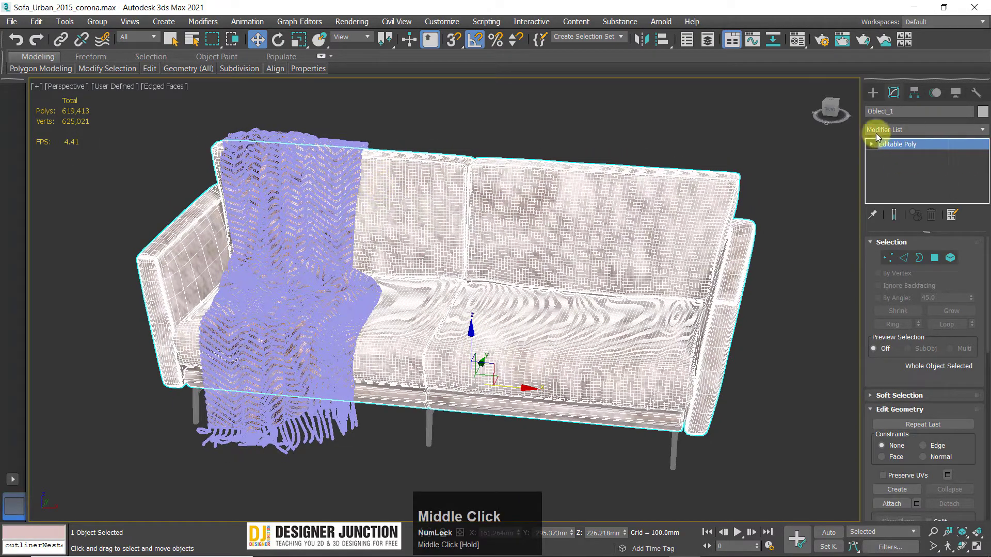
{"action": "left_click", "coordinate": [872, 130]}
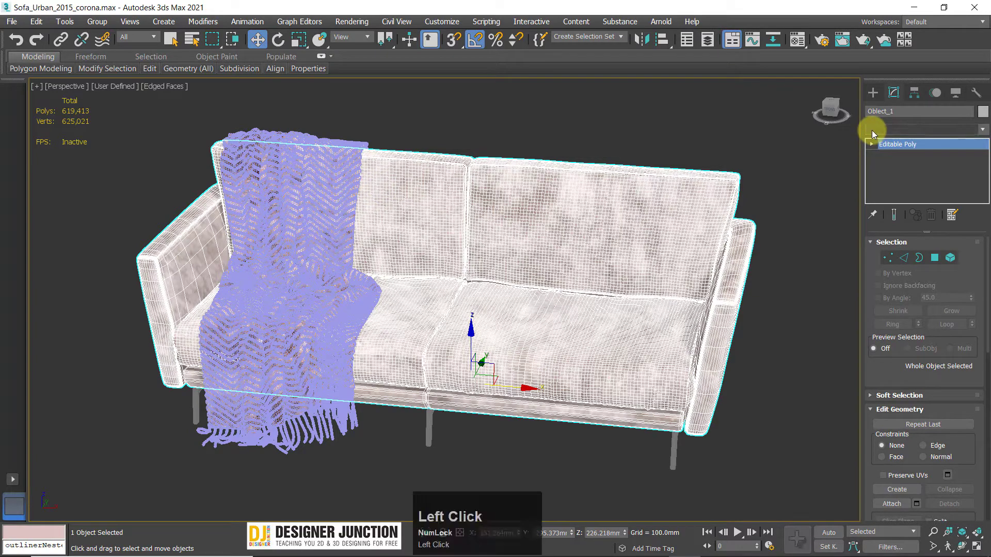
{"action": "left_click", "coordinate": [871, 130]}
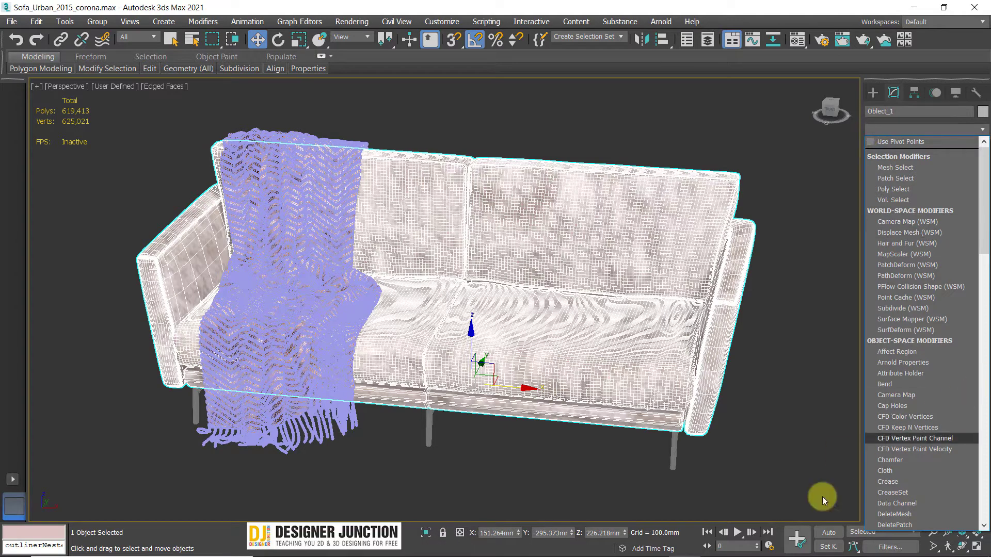
{"action": "scroll", "coordinate": [911, 395], "scroll_direction": "down", "scroll_amount": 2}
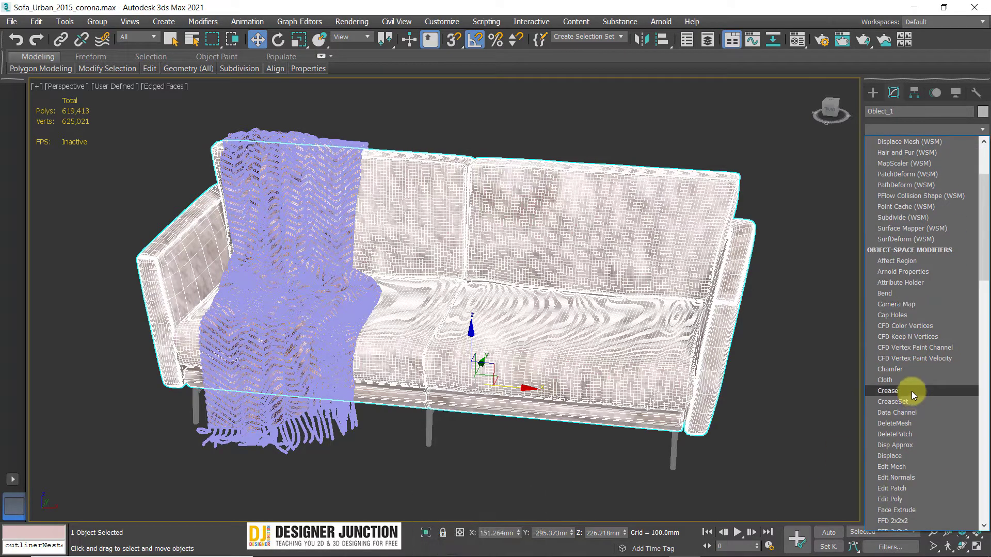
{"action": "key", "text": "o"}
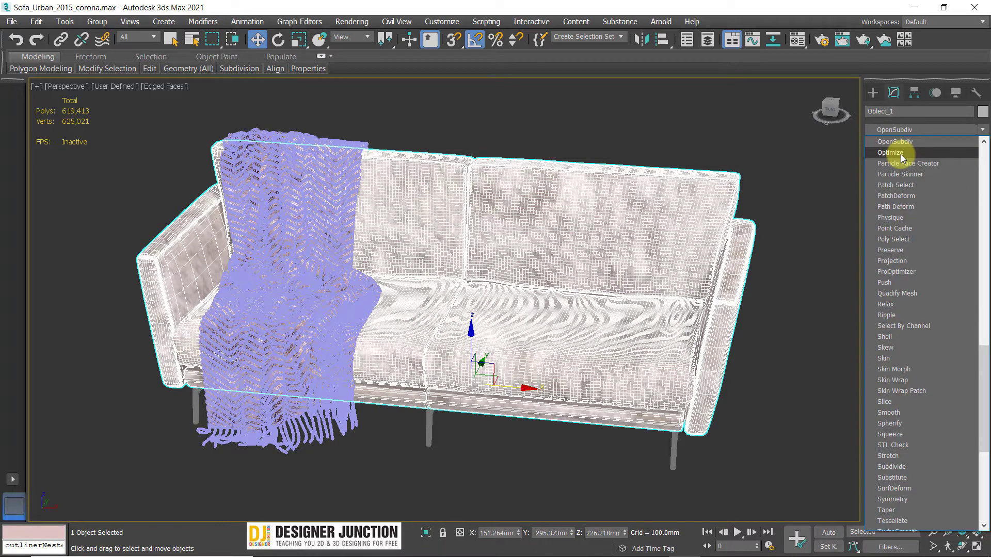
{"action": "left_click", "coordinate": [899, 154]}
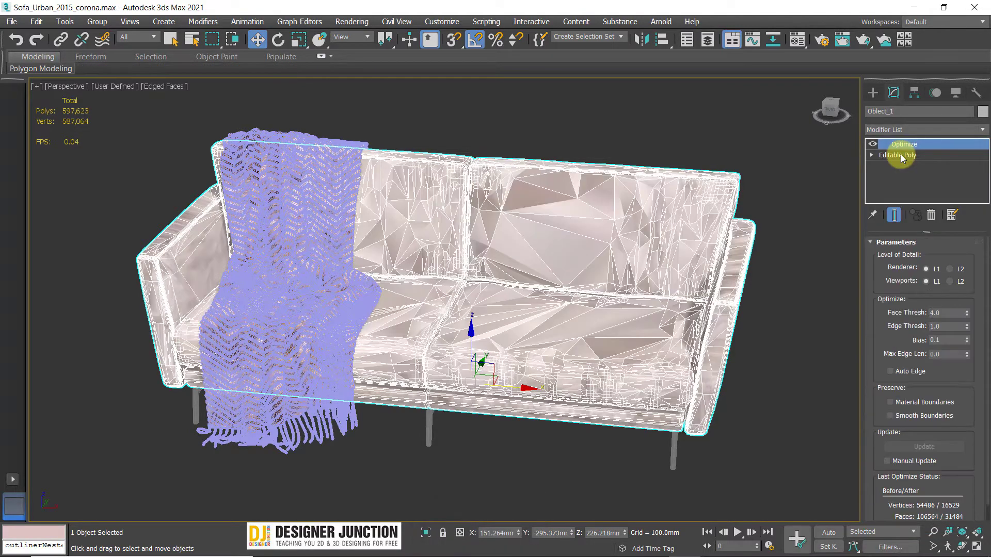
Examine the optimized mesh of the sofa's backrest, seat cushions and armrests up close and from several angles, with and without the sofa selected.
{"action": "middle_click_drag", "start_coordinate": [541, 288], "coordinate": [495, 294]}
{"action": "scroll", "coordinate": [518, 268], "scroll_direction": "down", "scroll_amount": 3}
{"action": "scroll", "coordinate": [580, 265], "scroll_direction": "up", "scroll_amount": 3}
{"action": "scroll", "coordinate": [471, 263], "scroll_direction": "up", "scroll_amount": 3}
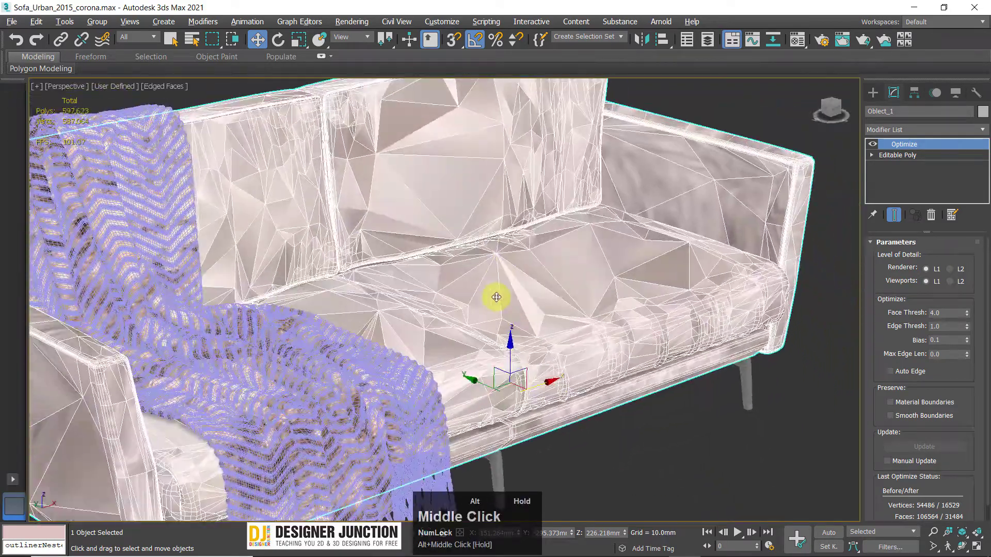
{"action": "scroll", "coordinate": [496, 294], "scroll_direction": "up", "scroll_amount": 3}
{"action": "middle_click_drag", "start_coordinate": [372, 309], "coordinate": [823, 258], "text": "alt"}
{"action": "left_click", "coordinate": [822, 259]}
{"action": "scroll", "coordinate": [571, 302], "scroll_direction": "up", "scroll_amount": 2}
{"action": "middle_click_drag", "start_coordinate": [570, 302], "coordinate": [449, 285], "text": "alt"}
{"action": "left_click", "coordinate": [511, 305]}
{"action": "scroll", "coordinate": [718, 156], "scroll_direction": "down", "scroll_amount": 2}
{"action": "left_click", "coordinate": [718, 156]}
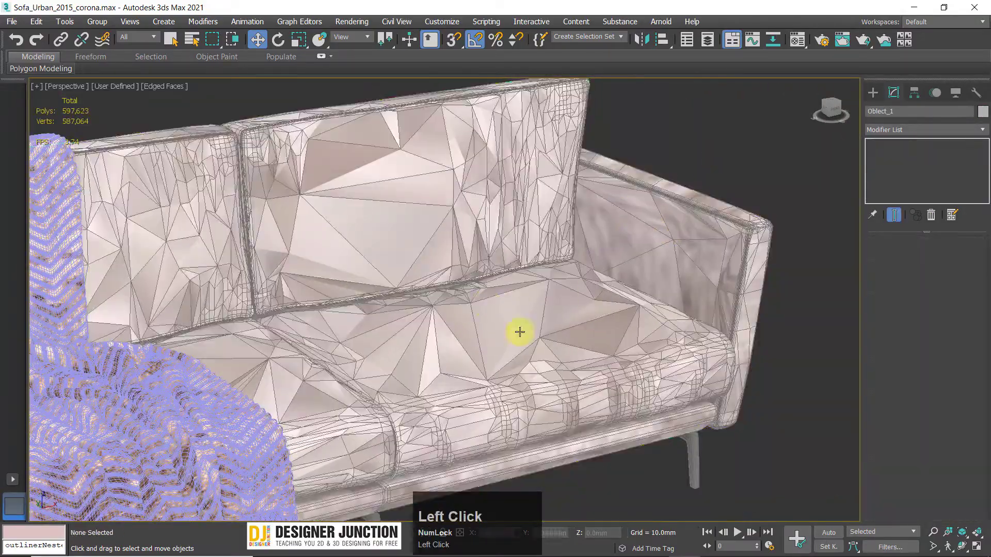
{"action": "middle_click_drag", "start_coordinate": [519, 332], "coordinate": [459, 290], "text": "alt"}
{"action": "left_click", "coordinate": [461, 289]}
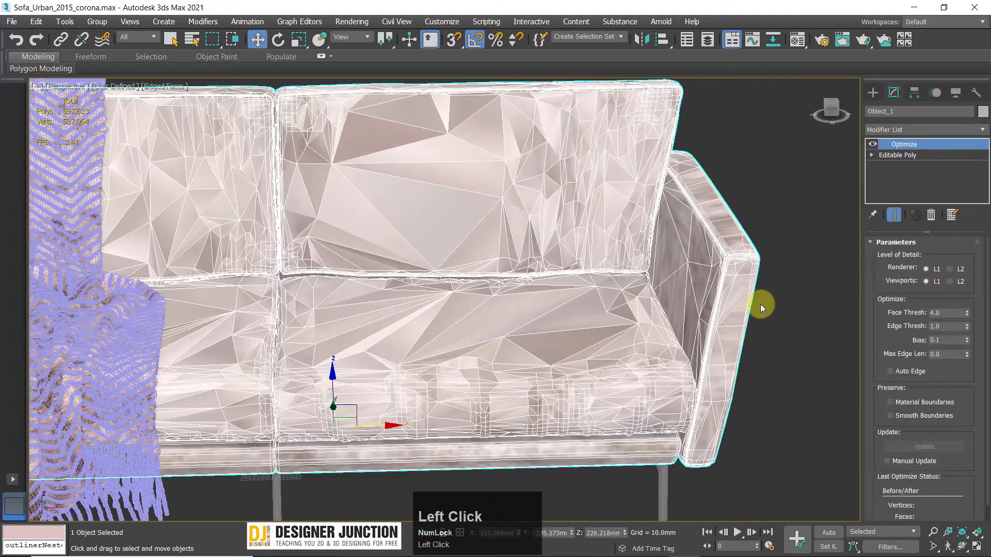
{"action": "key", "text": "z"}
{"action": "middle_click_drag", "start_coordinate": [416, 336], "coordinate": [454, 294], "text": "alt"}
{"action": "scroll", "coordinate": [405, 324], "scroll_direction": "up", "scroll_amount": 1}
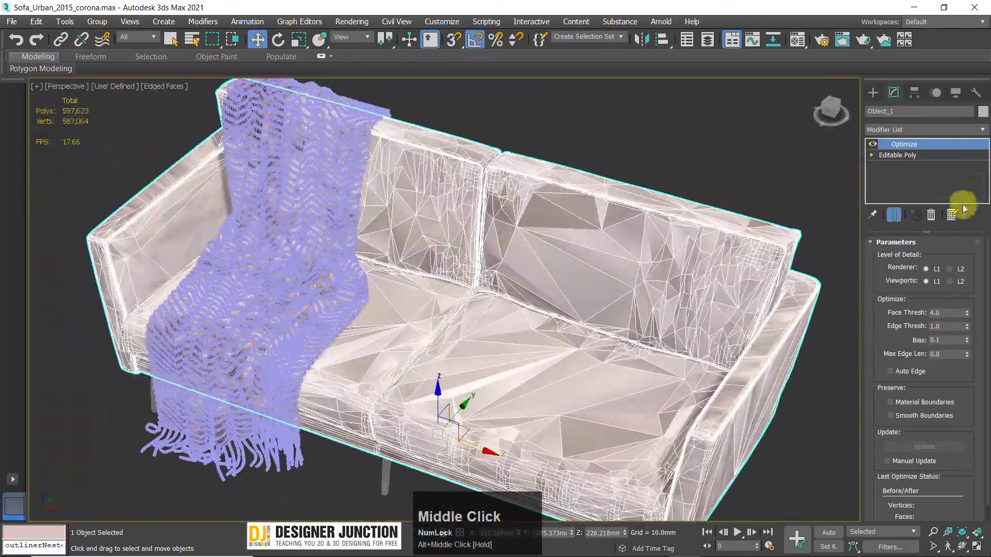
Remove the Optimize modifier from the sofa body and add a fresh Optimize modifier above its Editable Poly.
{"action": "left_click", "coordinate": [931, 214]}
{"action": "middle_click_drag", "start_coordinate": [484, 384], "coordinate": [534, 335], "text": "alt"}
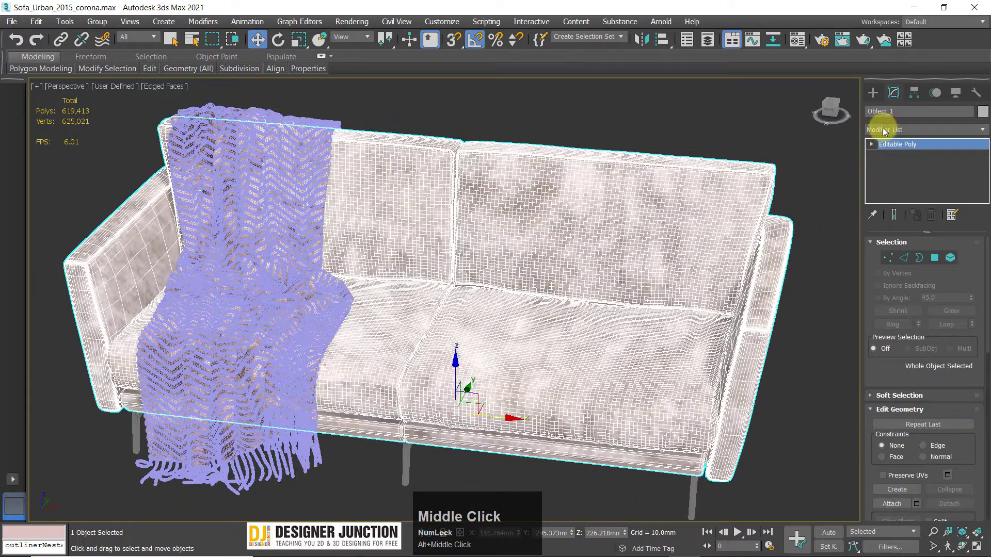
{"action": "left_click", "coordinate": [882, 129]}
{"action": "key", "text": "o"}
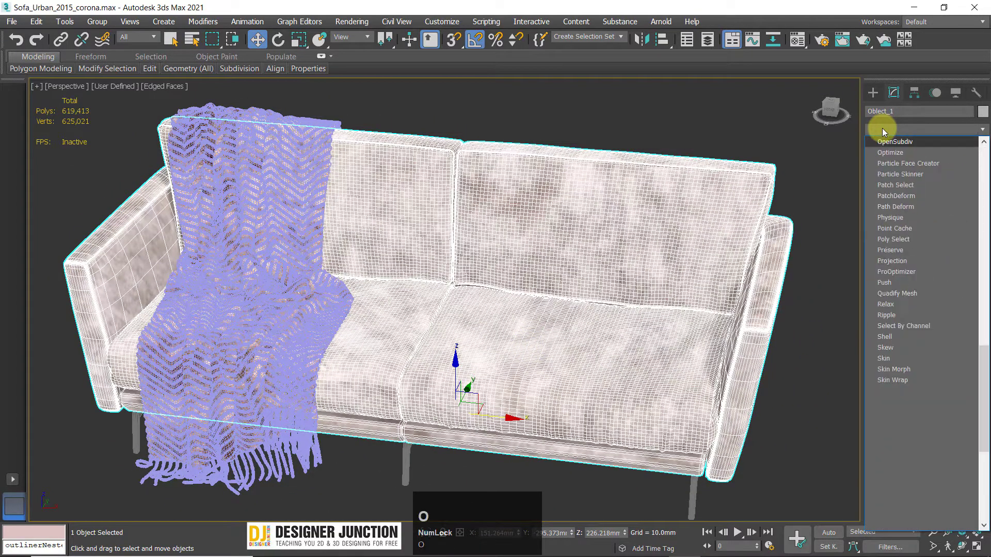
{"action": "left_click", "coordinate": [889, 153]}
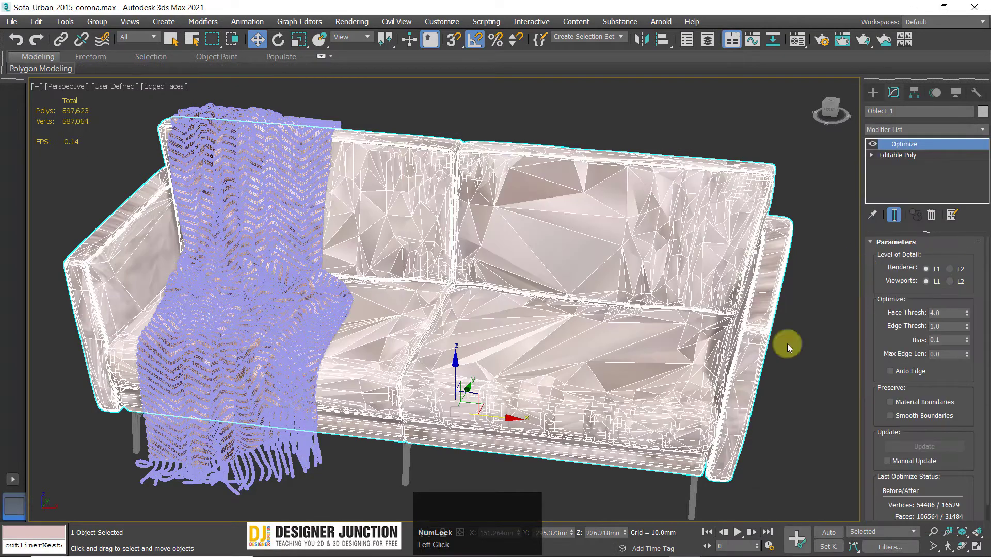
Inspect the optimized sofa from several angles and compare its mesh with the Optimize modifier switched off and on again.
{"action": "middle_click_drag", "start_coordinate": [554, 350], "coordinate": [506, 330], "text": "alt"}
{"action": "key", "text": "z"}
{"action": "left_click", "coordinate": [413, 449]}
{"action": "left_click", "coordinate": [527, 292]}
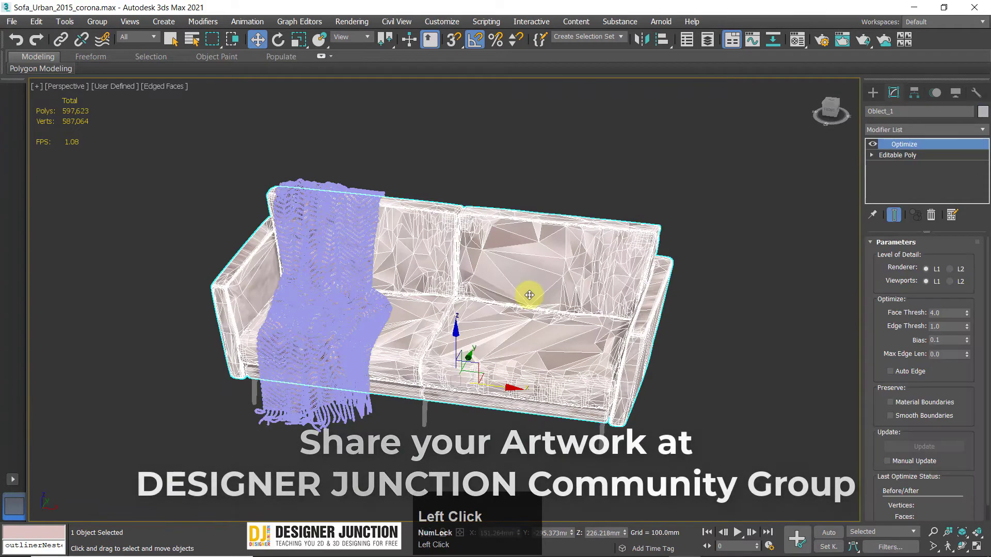
{"action": "key", "text": "z"}
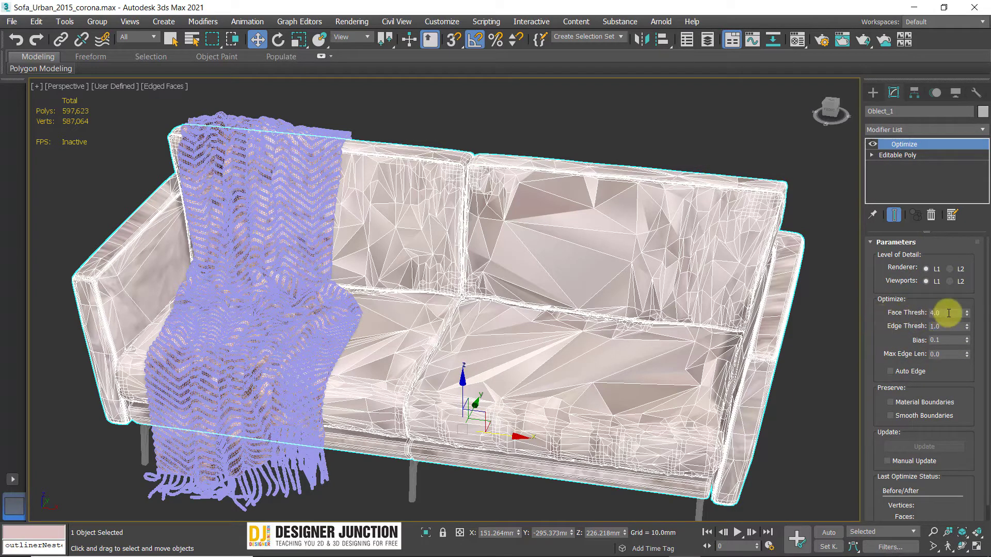
{"action": "left_click_drag", "start_coordinate": [944, 323], "coordinate": [959, 389]}
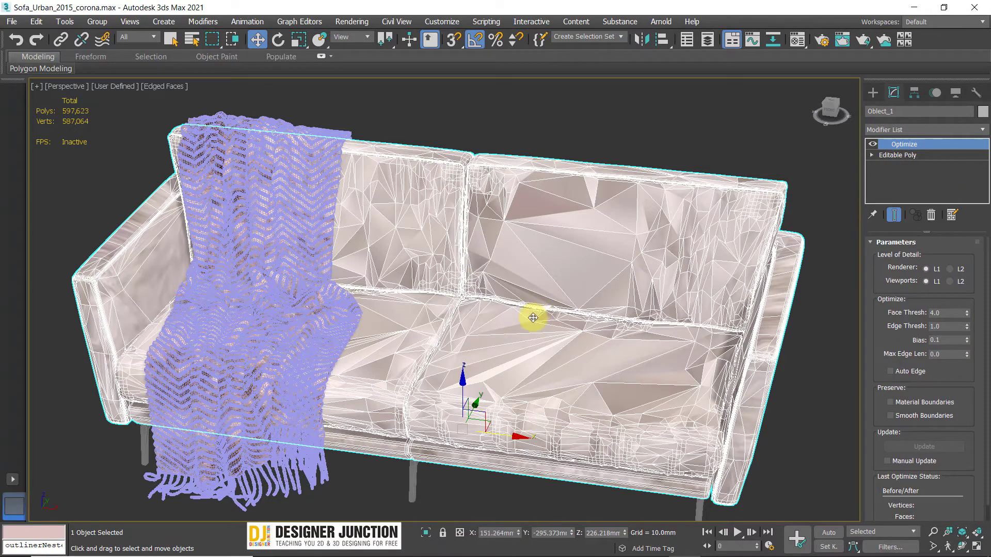
{"action": "middle_click_drag", "start_coordinate": [533, 316], "coordinate": [571, 179], "text": "alt"}
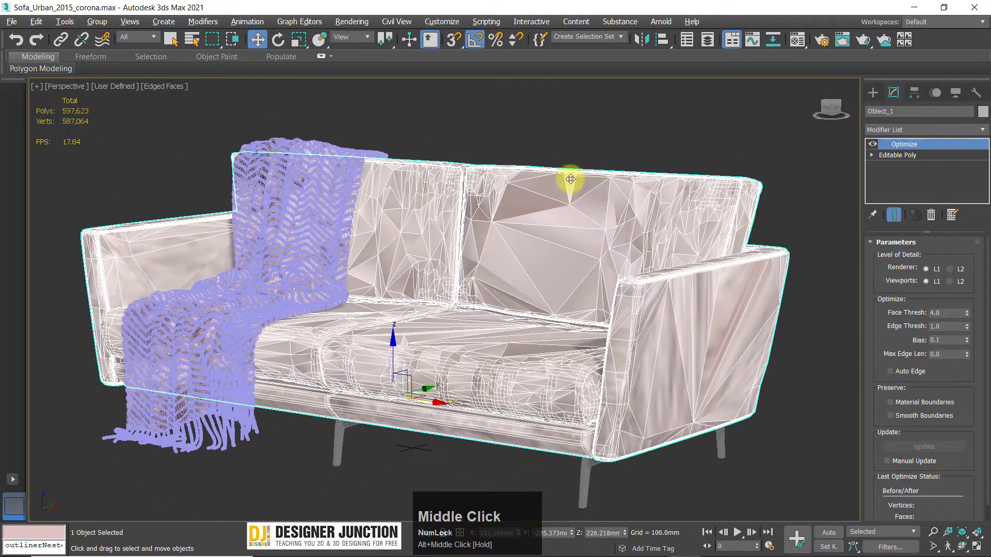
{"action": "scroll", "coordinate": [517, 381], "scroll_direction": "up", "scroll_amount": 6}
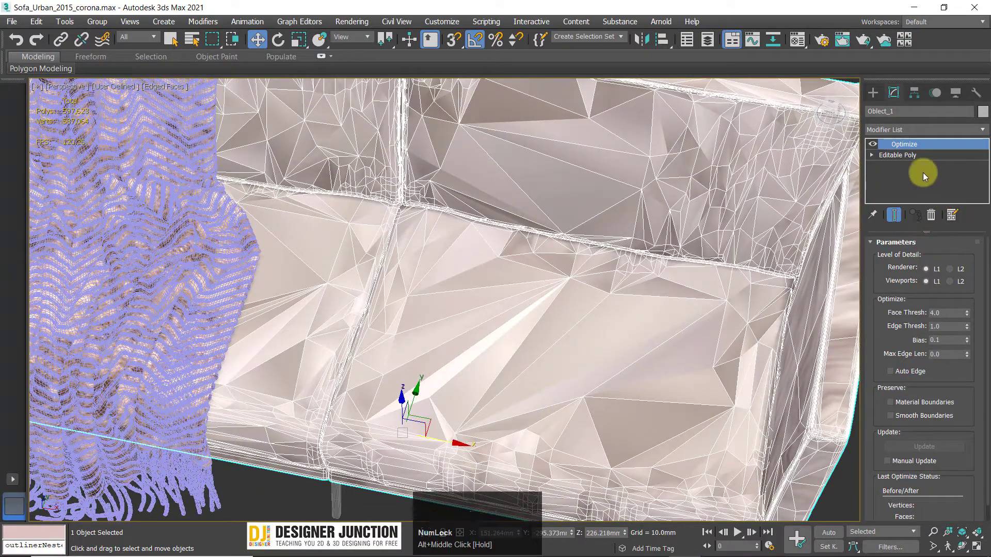
{"action": "left_click", "coordinate": [872, 144]}
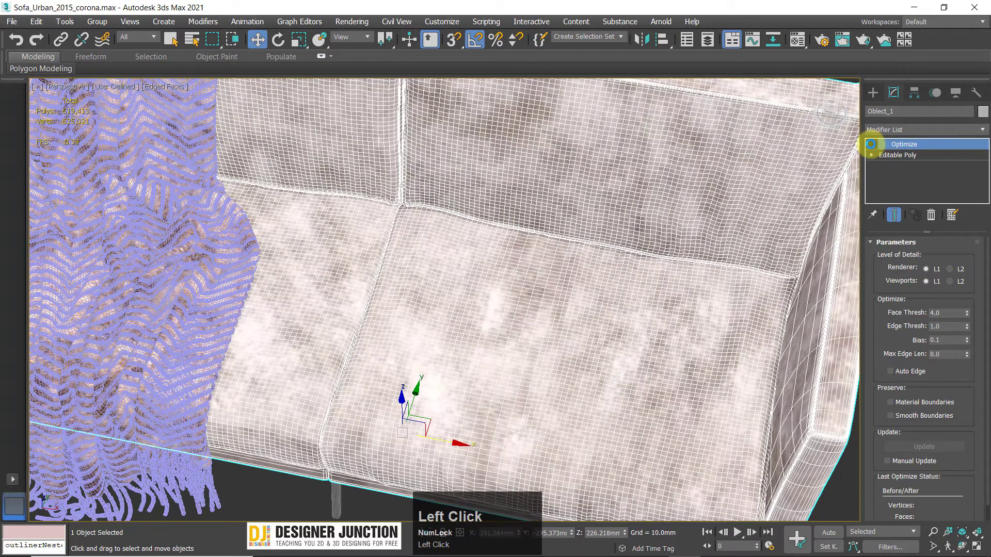
{"action": "left_click", "coordinate": [871, 145]}
{"action": "middle_click_drag", "start_coordinate": [651, 309], "coordinate": [664, 270]}
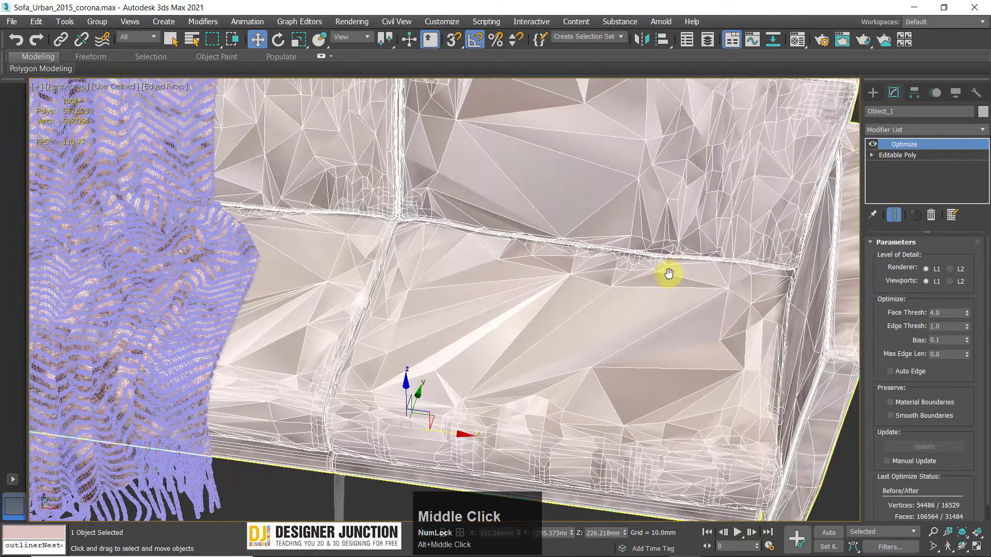
Add a UVW Map modifier above the Optimize modifier on the sofa body.
{"action": "scroll", "coordinate": [664, 270], "scroll_direction": "down", "scroll_amount": 5}
{"action": "left_click", "coordinate": [922, 128]}
{"action": "left_click_drag", "start_coordinate": [985, 212], "coordinate": [984, 530]}
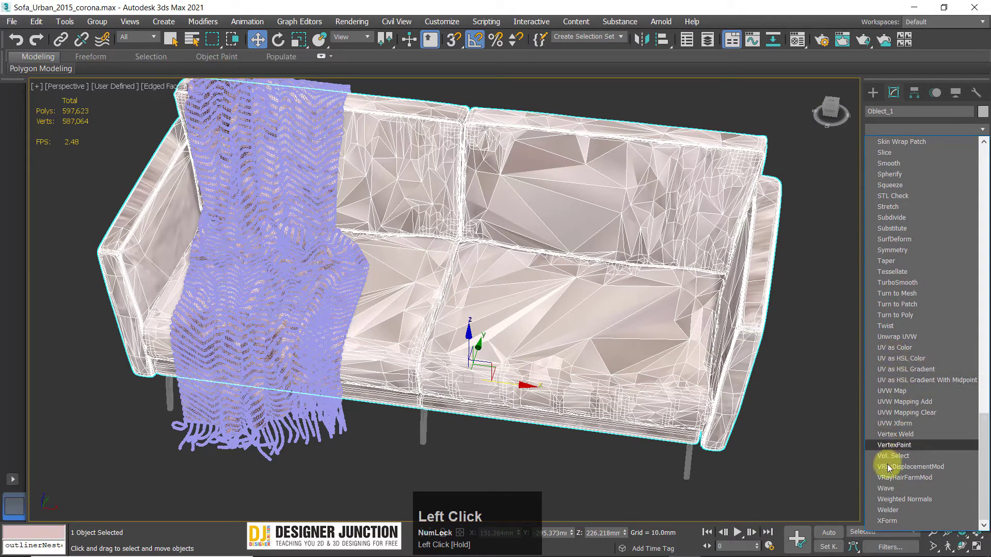
{"action": "left_click", "coordinate": [891, 391]}
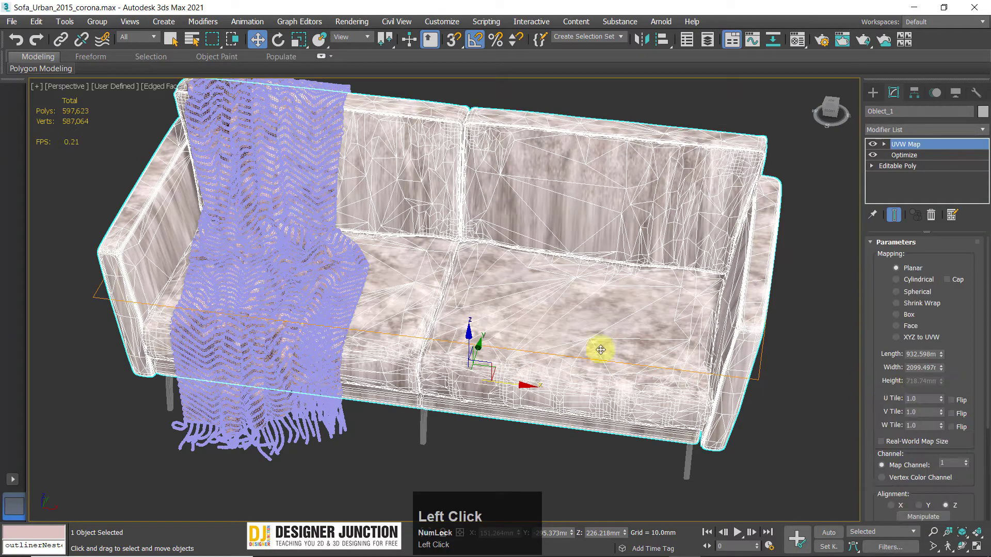
Turn off the edged-faces display and examine the planar-mapped fabric texture on the sofa's seat, backrest and armrest.
{"action": "left_click", "coordinate": [787, 363]}
{"action": "middle_click_drag", "start_coordinate": [606, 394], "coordinate": [635, 327], "text": "alt"}
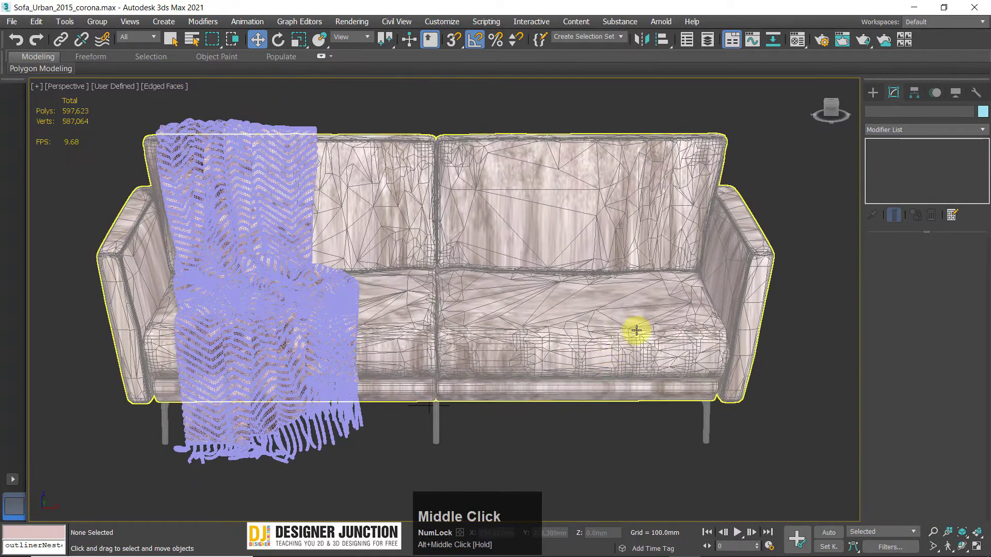
{"action": "key", "text": "F4"}
{"action": "middle_click_drag", "start_coordinate": [554, 429], "coordinate": [547, 362], "text": "alt"}
{"action": "scroll", "coordinate": [574, 313], "scroll_direction": "up", "scroll_amount": 4}
{"action": "middle_click_drag", "start_coordinate": [547, 361], "coordinate": [465, 289]}
{"action": "scroll", "coordinate": [464, 327], "scroll_direction": "down", "scroll_amount": 2}
{"action": "left_click", "coordinate": [502, 356]}
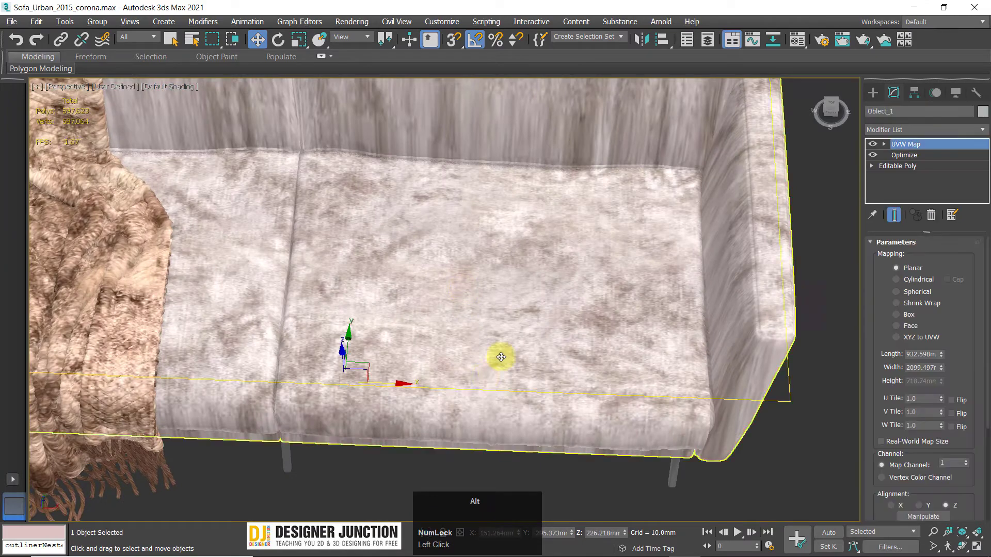
{"action": "middle_click_drag", "start_coordinate": [502, 356], "coordinate": [518, 361], "text": "alt"}
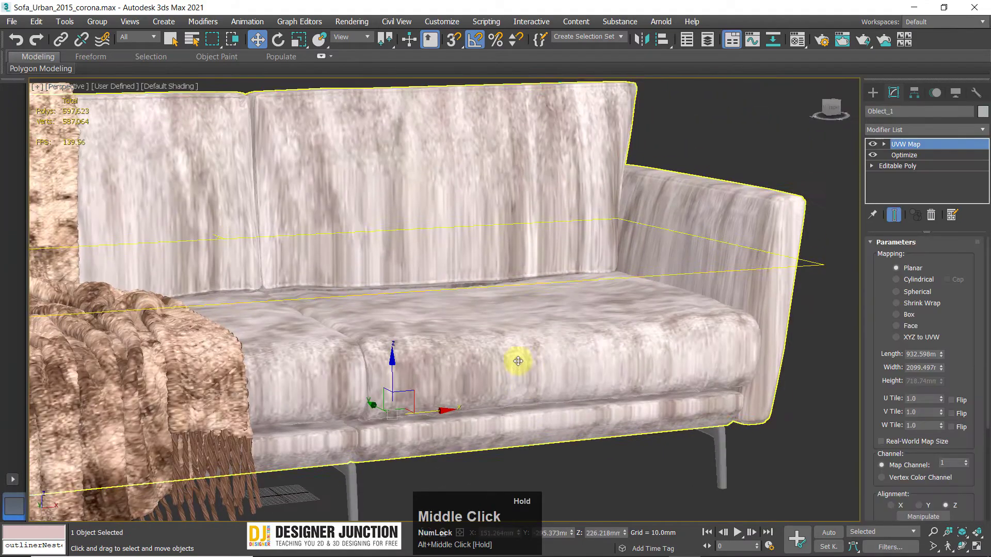
Try Box mapping on the sofa body's UVW Map, switch back to Planar and compare the texture across the whole sofa.
{"action": "left_click", "coordinate": [908, 316]}
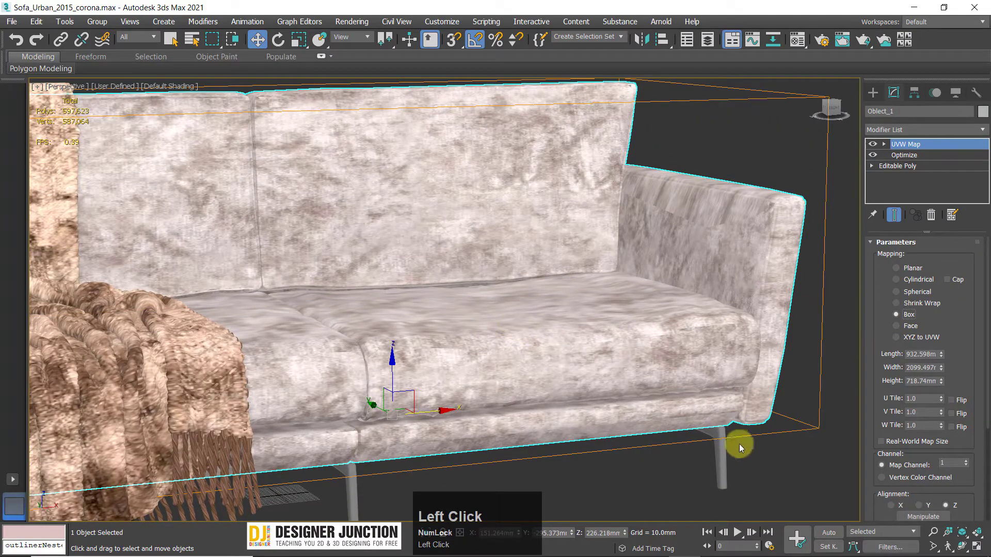
{"action": "left_click", "coordinate": [897, 268]}
{"action": "scroll", "coordinate": [592, 297], "scroll_direction": "down", "scroll_amount": 3}
{"action": "middle_click_drag", "start_coordinate": [591, 298], "coordinate": [666, 276], "text": "alt"}
{"action": "scroll", "coordinate": [665, 276], "scroll_direction": "down", "scroll_amount": 3}
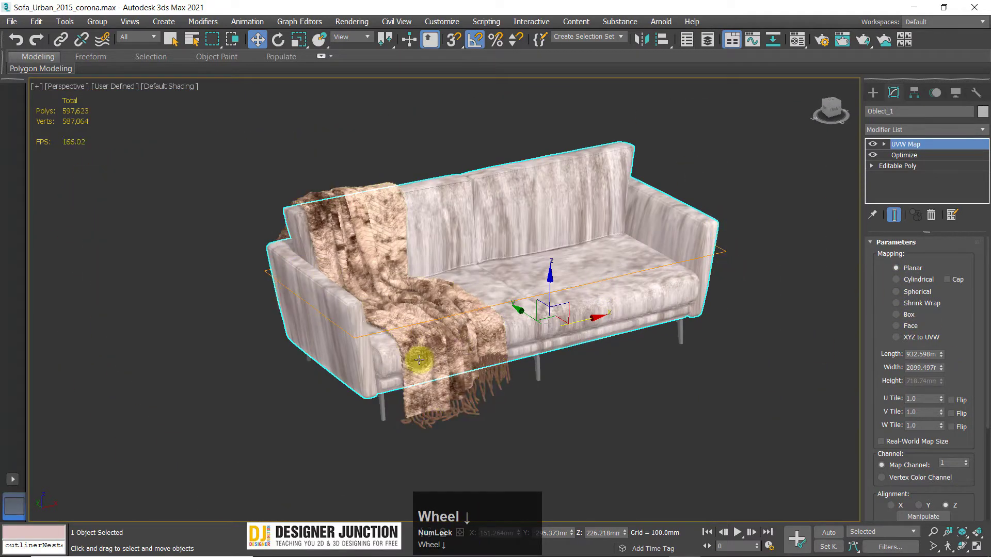
{"action": "scroll", "coordinate": [553, 244], "scroll_direction": "up", "scroll_amount": 3}
{"action": "scroll", "coordinate": [632, 258], "scroll_direction": "down", "scroll_amount": 2}
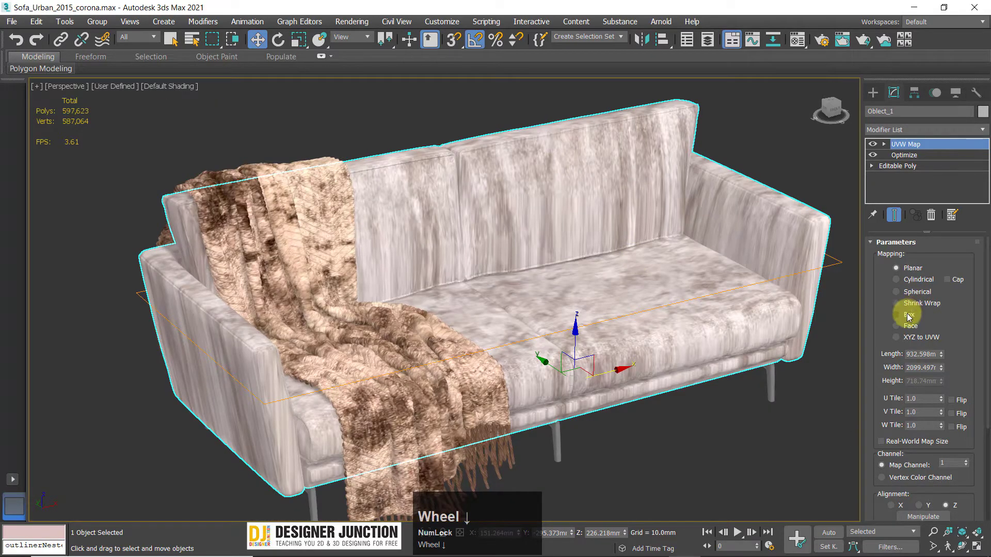
Set the sofa body's UVW Map to Box mapping and check the texture on the seat and backrest.
{"action": "left_click", "coordinate": [909, 316]}
{"action": "left_click", "coordinate": [767, 411]}
{"action": "middle_click_drag", "start_coordinate": [767, 411], "coordinate": [547, 289], "text": "alt"}
{"action": "left_click", "coordinate": [700, 258]}
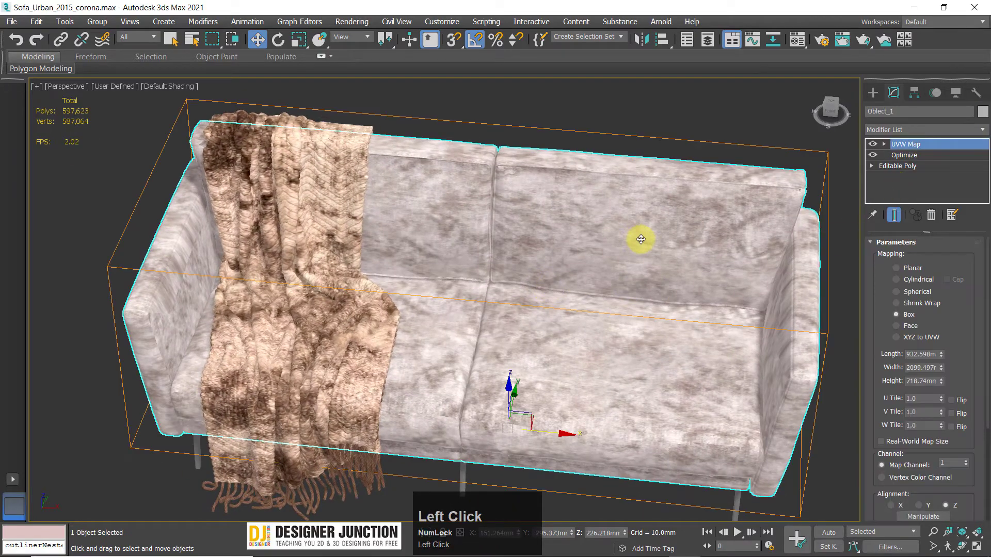
Display the edged faces again and compare the box-mapped sofa with the Optimize modifier switched off and on.
{"action": "key", "text": "F4"}
{"action": "middle_click_drag", "start_coordinate": [574, 296], "coordinate": [542, 284], "text": "alt"}
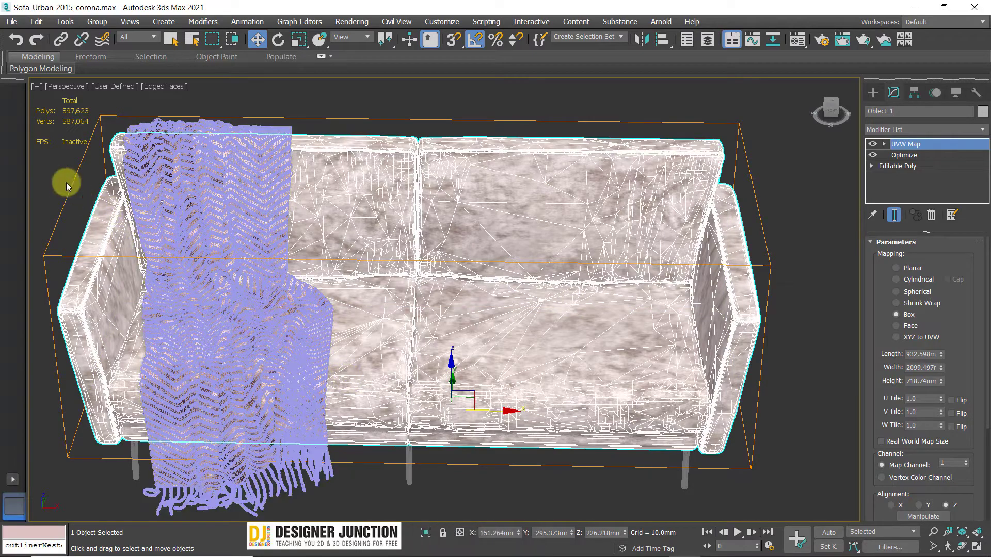
{"action": "middle_click_drag", "start_coordinate": [369, 327], "coordinate": [376, 308], "text": "alt"}
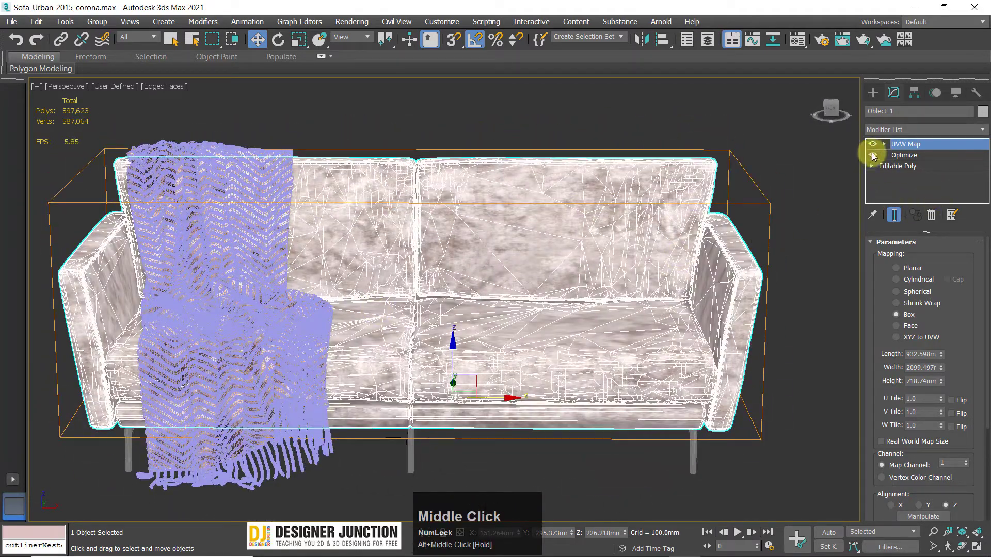
{"action": "left_click", "coordinate": [873, 155]}
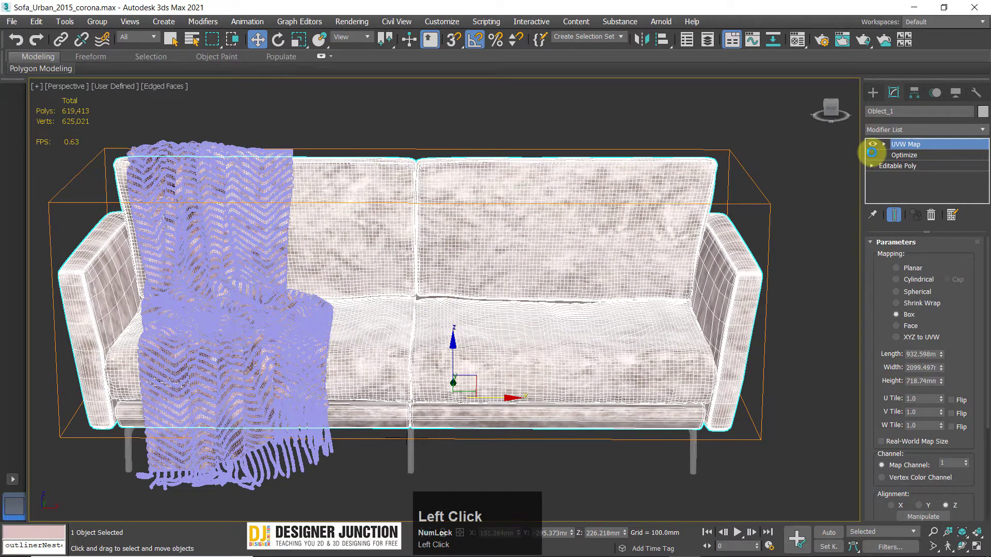
{"action": "left_click", "coordinate": [873, 155]}
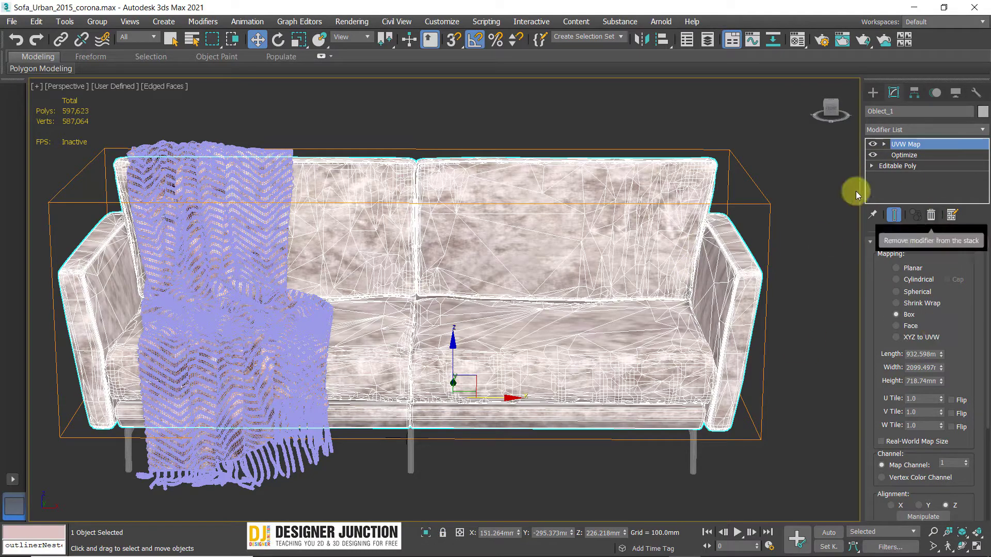
{"action": "left_click", "coordinate": [739, 175]}
{"action": "left_click", "coordinate": [645, 233]}
{"action": "middle_click_drag", "start_coordinate": [692, 239], "coordinate": [539, 122], "text": "alt"}
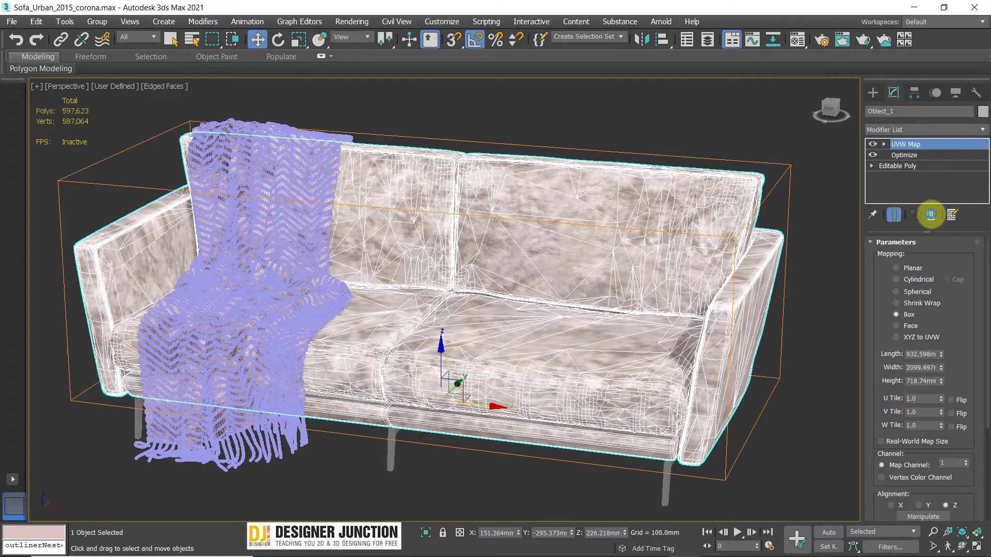
Remove the UVW Map modifier from the sofa body and reselect the sofa to view its optimized mesh.
{"action": "left_click", "coordinate": [930, 215]}
{"action": "left_click", "coordinate": [659, 134]}
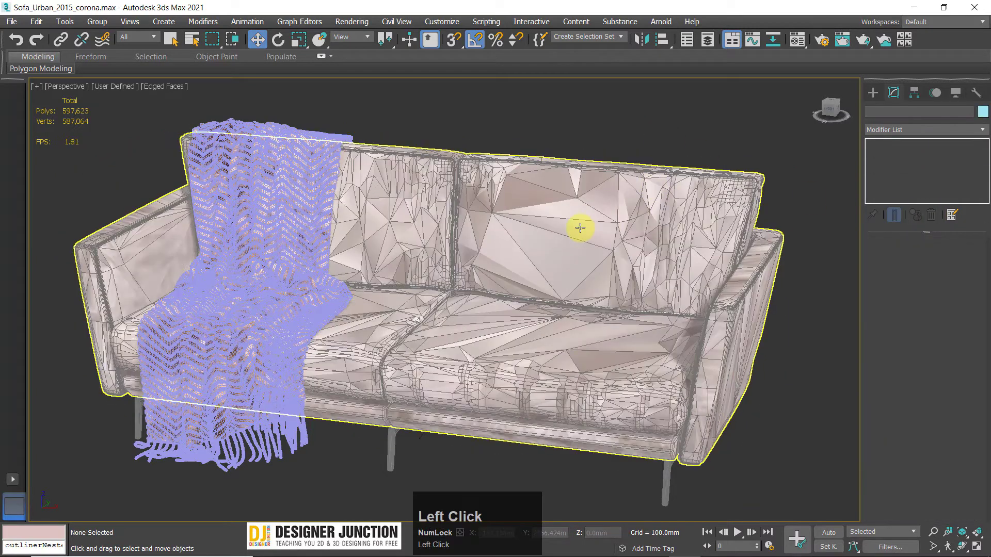
{"action": "left_click", "coordinate": [580, 227]}
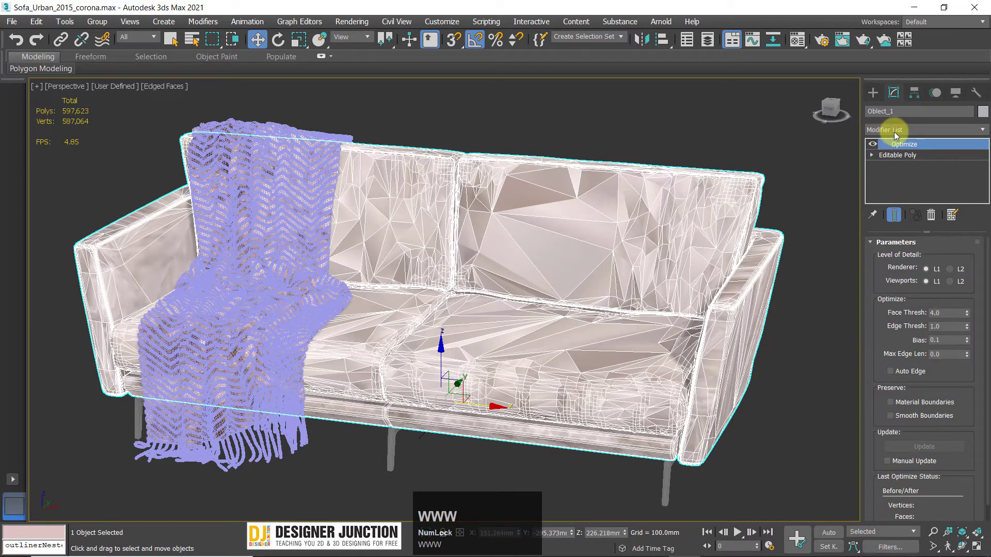
Apply a MultiRes modifier directly above the sofa body's Editable Poly and generate its multi-resolution mesh.
{"action": "left_click", "coordinate": [918, 131]}
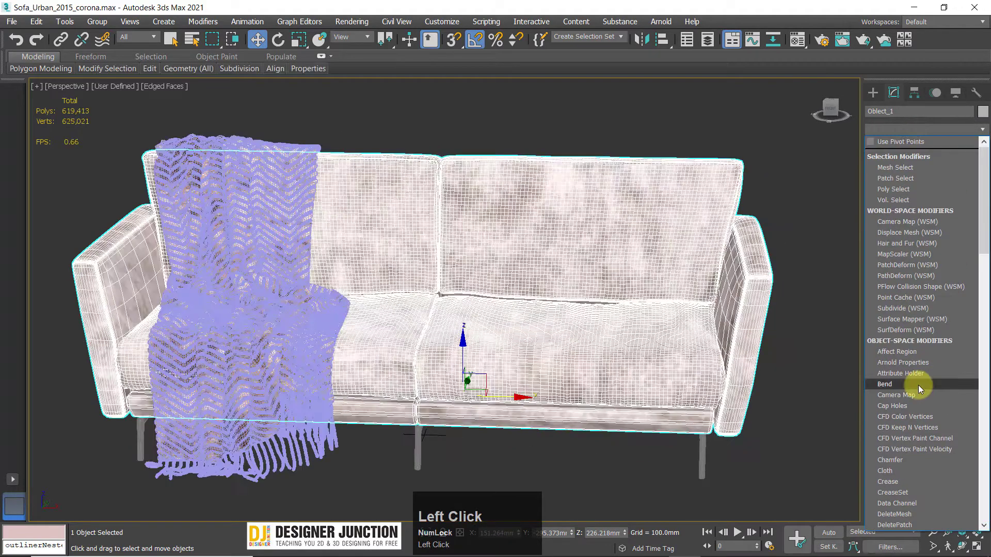
{"action": "key", "text": "m"}
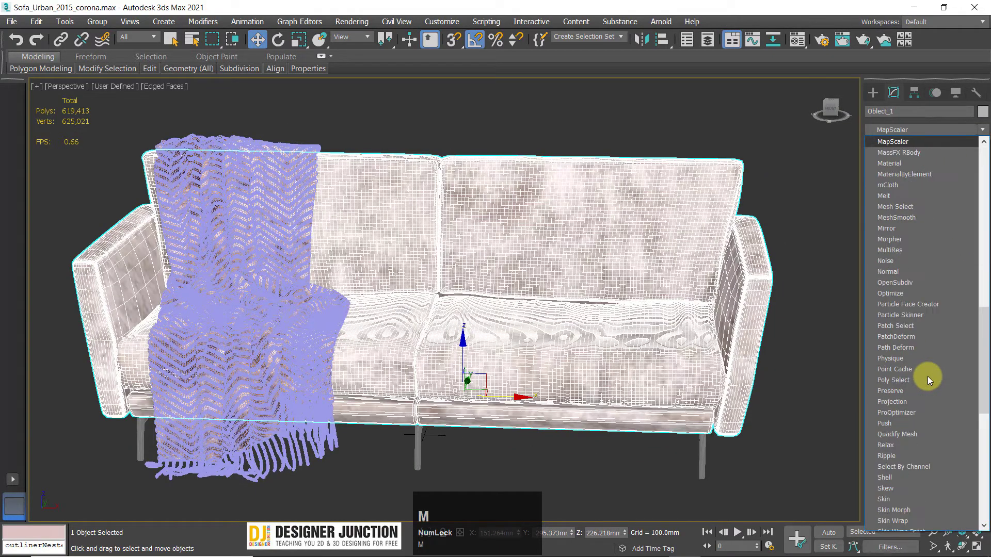
{"action": "key", "text": "m"}
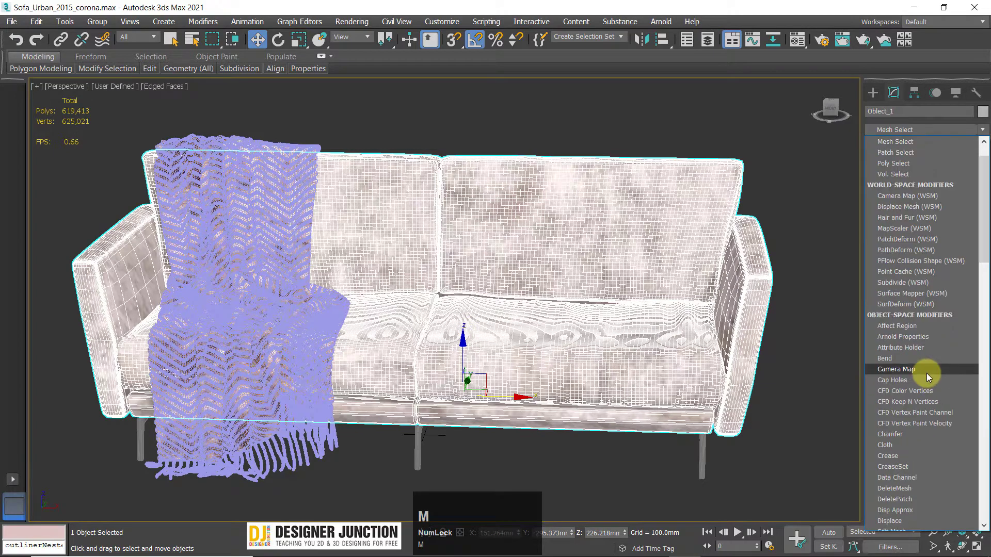
{"action": "key", "text": "m"}
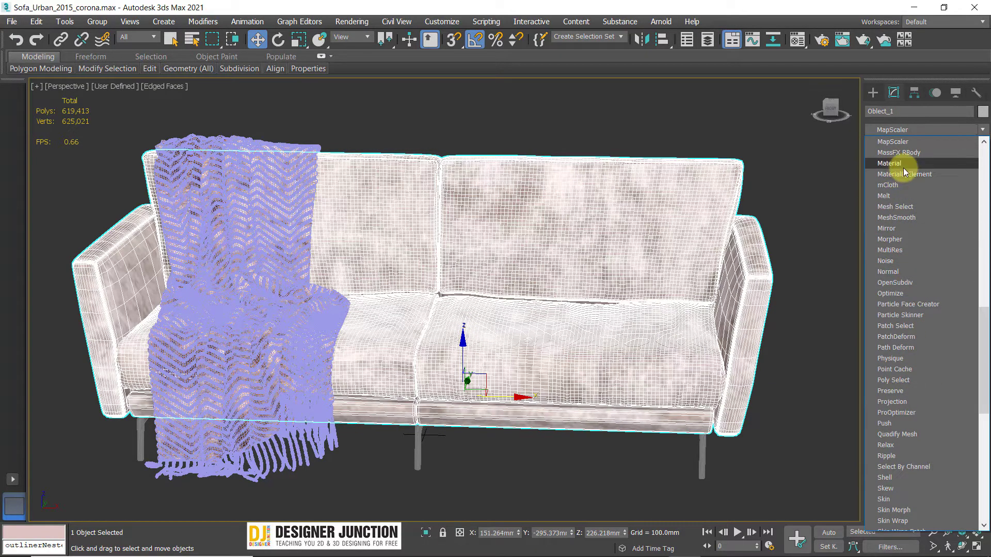
{"action": "scroll", "coordinate": [918, 243], "scroll_direction": "up", "scroll_amount": 1}
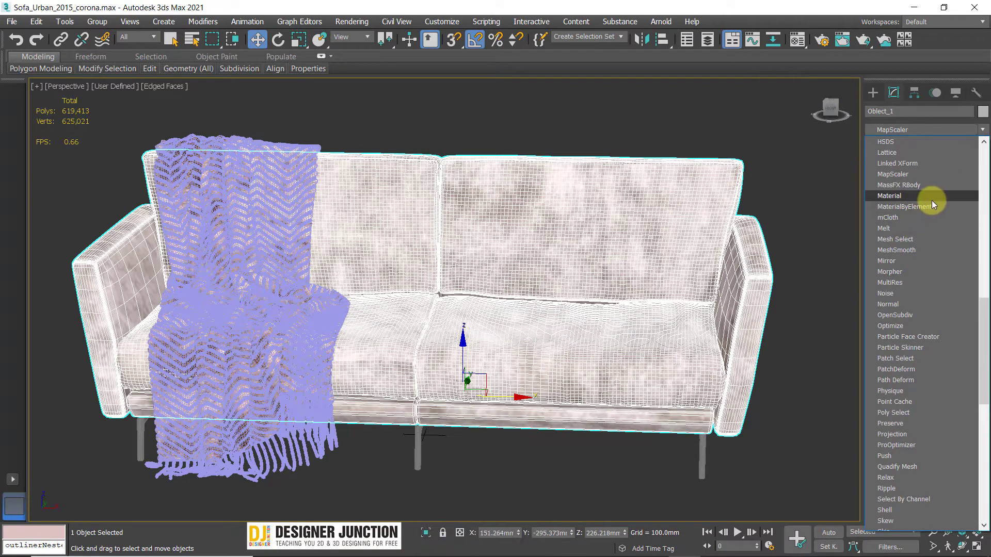
{"action": "left_click", "coordinate": [906, 283]}
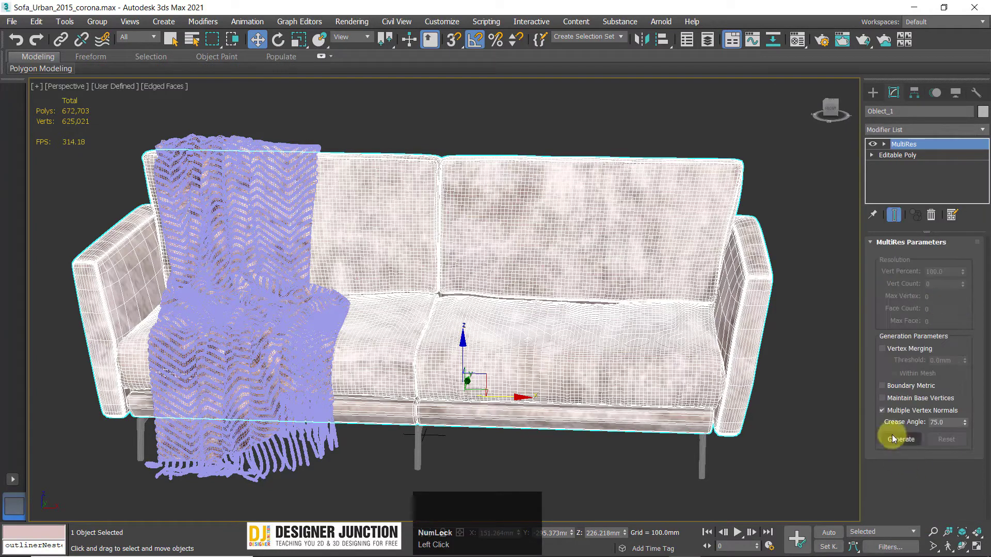
{"action": "left_click", "coordinate": [894, 439]}
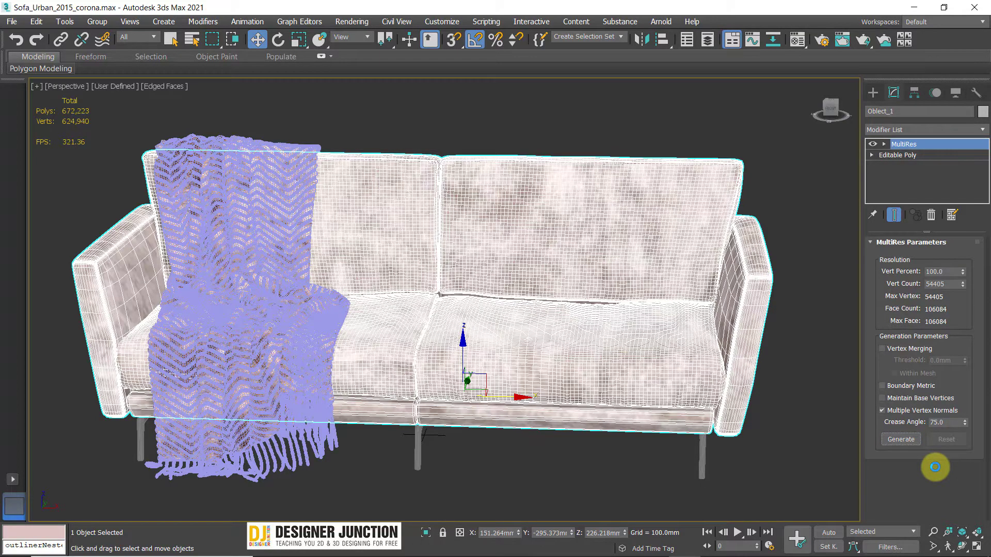
Set the MultiRes vertex percentage to 20 and inspect the reduced mesh on the backrest and seat.
{"action": "left_click", "coordinate": [945, 271]}
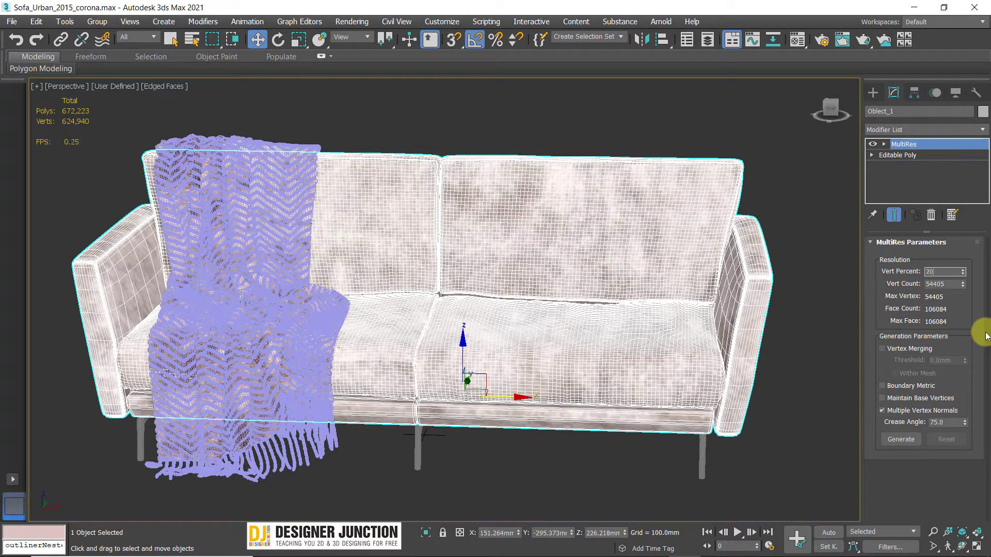
{"action": "key", "text": "Return"}
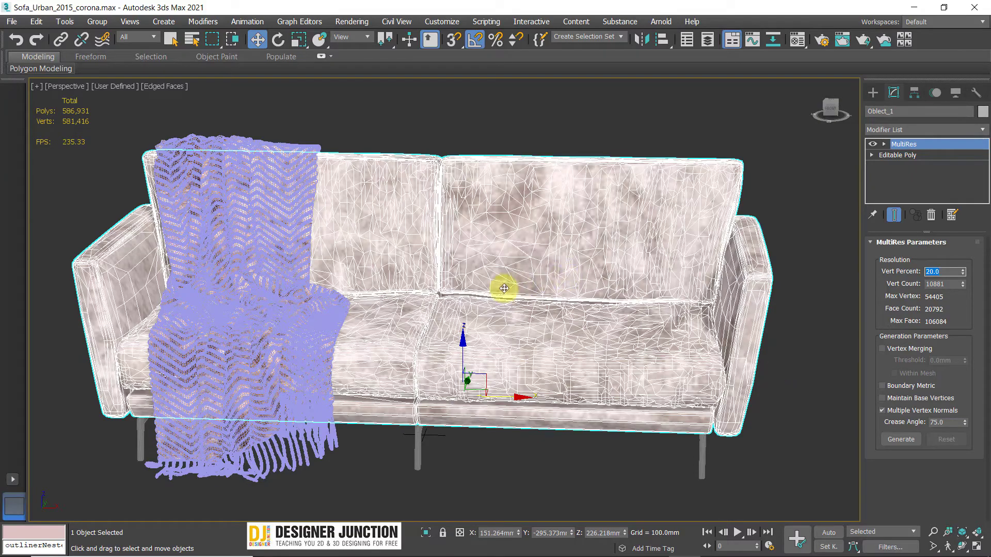
{"action": "middle_click_drag", "start_coordinate": [504, 288], "coordinate": [525, 265]}
{"action": "key", "text": "z"}
{"action": "middle_click_drag", "start_coordinate": [449, 303], "coordinate": [479, 320], "text": "alt"}
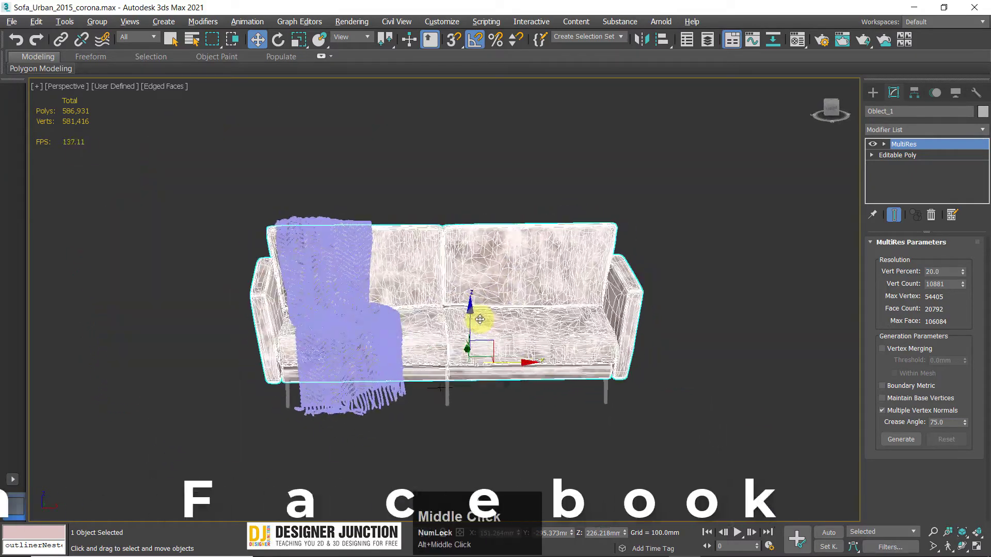
{"action": "scroll", "coordinate": [535, 294], "scroll_direction": "up", "scroll_amount": 10}
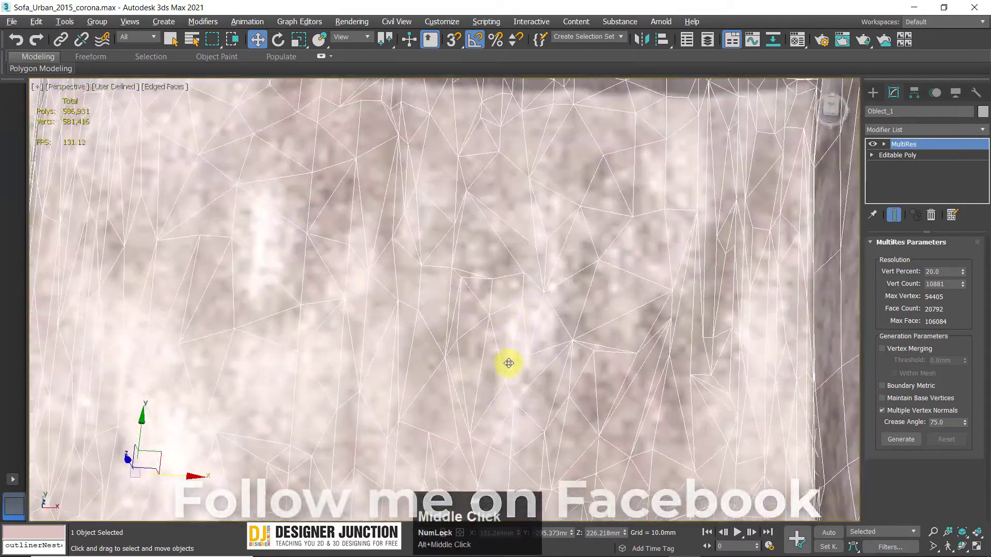
{"action": "scroll", "coordinate": [508, 364], "scroll_direction": "down", "scroll_amount": 8}
{"action": "middle_click_drag", "start_coordinate": [509, 364], "coordinate": [534, 283], "text": "alt"}
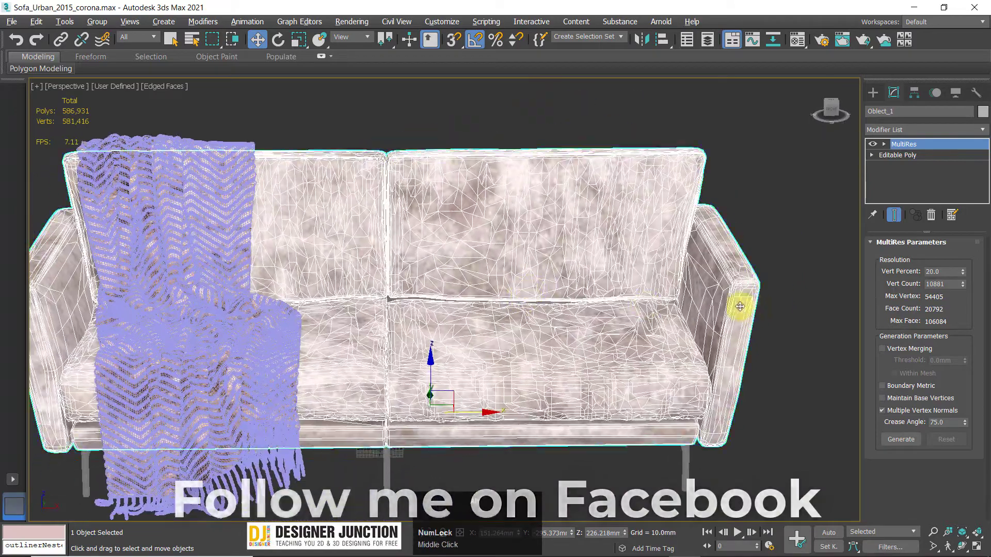
Lower the MultiRes vertex percentage to 10 and examine the mesh on the armrest, underside and seat.
{"action": "middle_click_drag", "start_coordinate": [739, 306], "coordinate": [964, 275], "text": "alt"}
{"action": "left_click", "coordinate": [945, 271]}
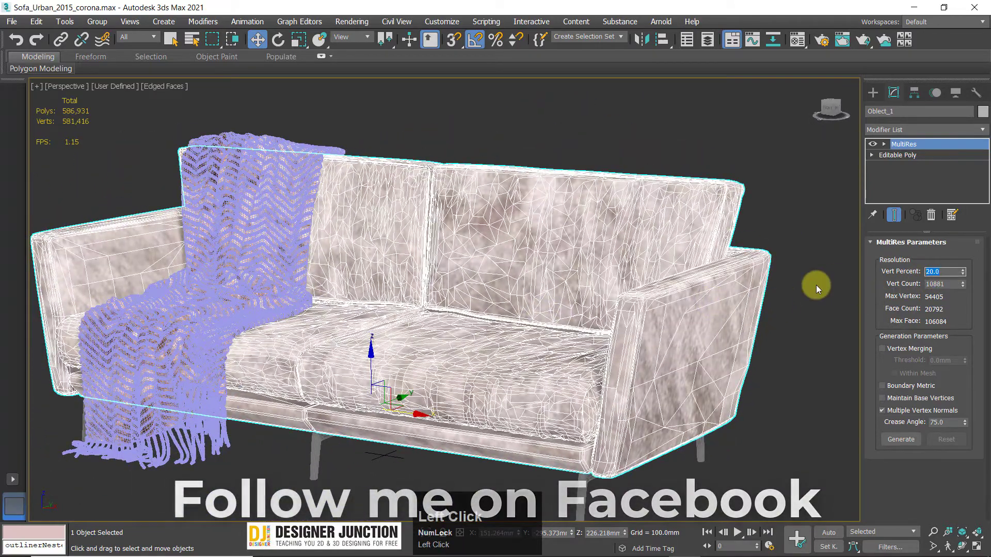
{"action": "type", "text": "10"}
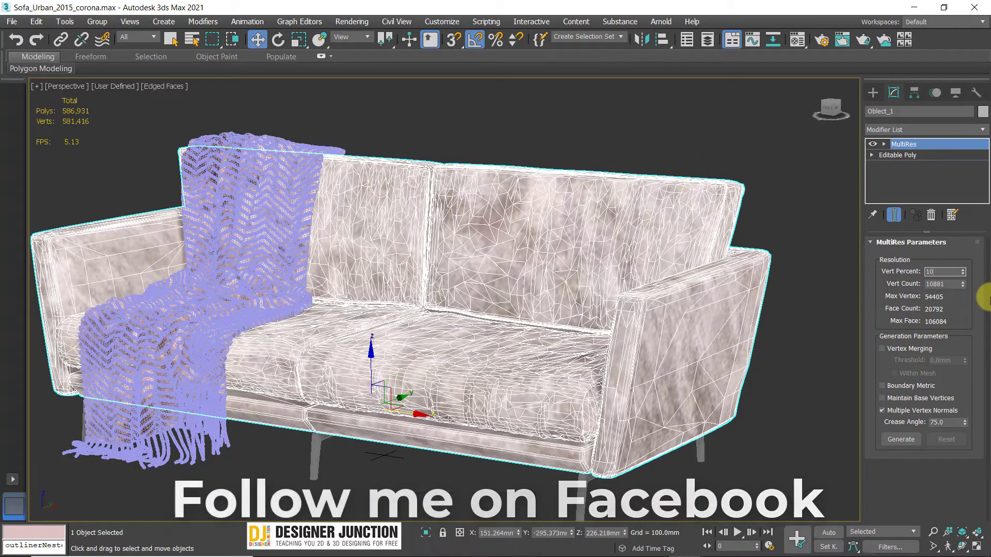
{"action": "key", "text": "Return"}
{"action": "middle_click_drag", "start_coordinate": [730, 359], "coordinate": [531, 302], "text": "alt"}
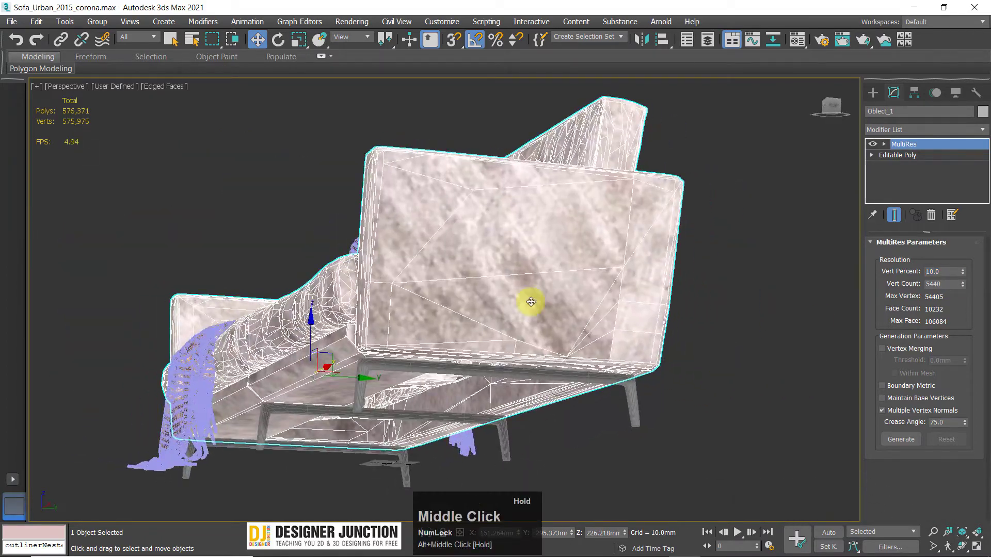
{"action": "middle_click_drag", "start_coordinate": [489, 277], "coordinate": [568, 356], "text": "alt"}
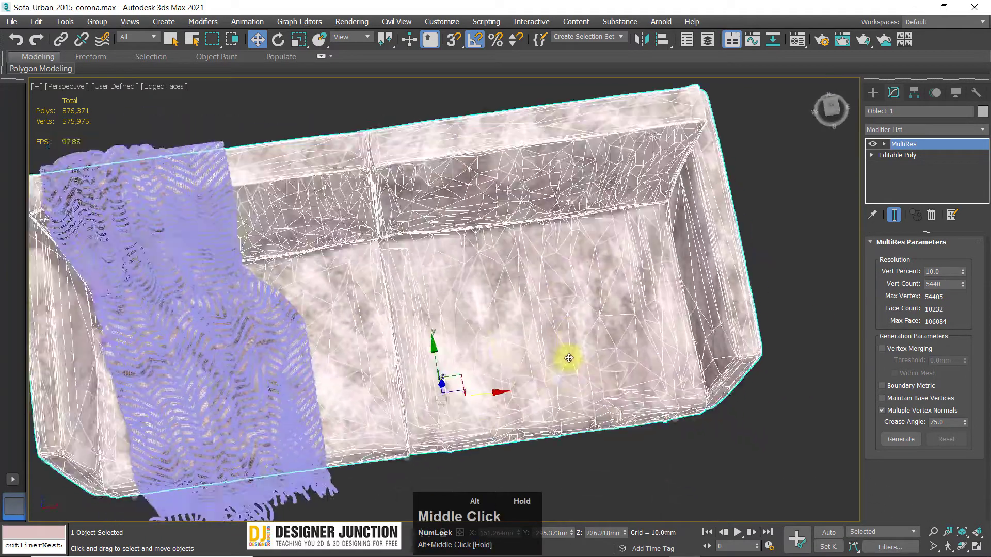
{"action": "scroll", "coordinate": [506, 343], "scroll_direction": "up", "scroll_amount": 5}
{"action": "middle_click_drag", "start_coordinate": [506, 343], "coordinate": [469, 261], "text": "alt"}
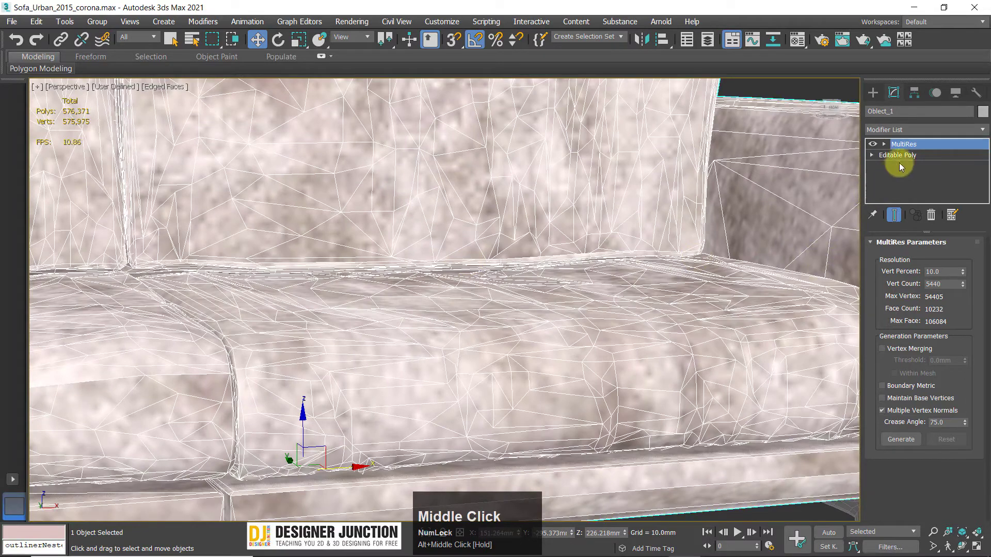
Show the MultiRes vertices on the sofa body, then leave vertex editing and deselect the sofa.
{"action": "left_click", "coordinate": [910, 146]}
{"action": "middle_click_drag", "start_coordinate": [543, 310], "coordinate": [480, 304]}
{"action": "scroll", "coordinate": [480, 303], "scroll_direction": "down", "scroll_amount": 5}
{"action": "left_click", "coordinate": [681, 200]}
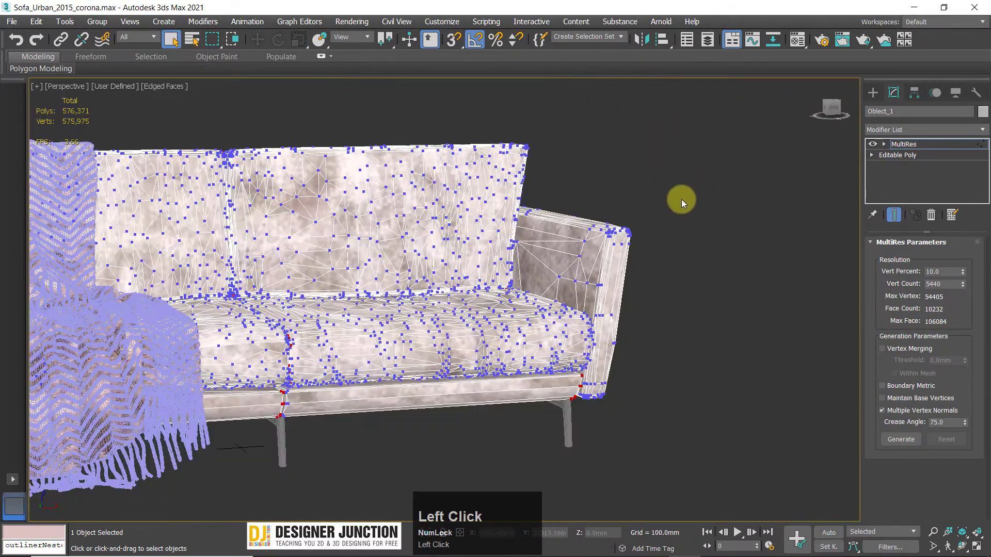
{"action": "left_click", "coordinate": [903, 145]}
{"action": "left_click", "coordinate": [687, 211]}
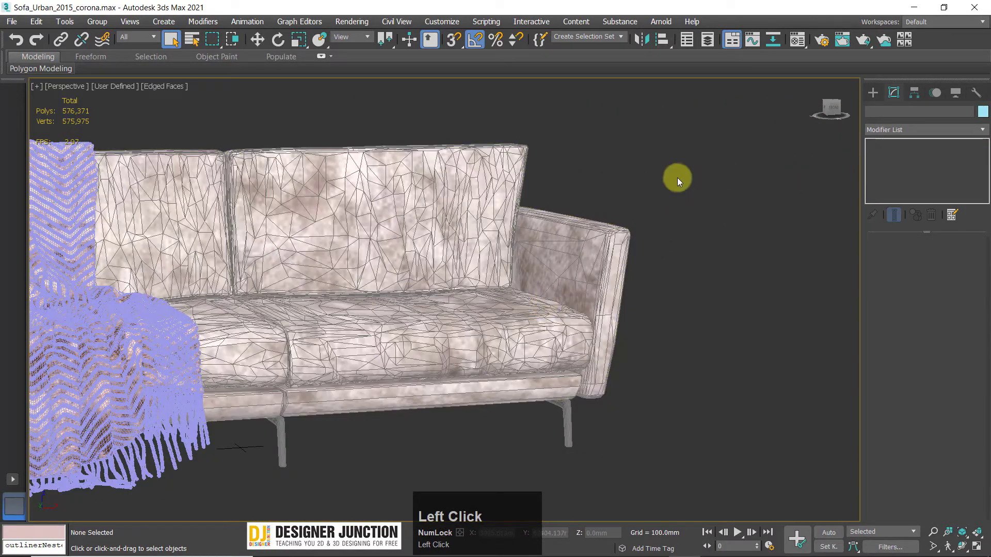
Hide the edged faces and check the shaded texture of the sofa reduced with MultiRes.
{"action": "key", "text": "F4"}
{"action": "mouse_move", "coordinate": [504, 323]}
{"action": "middle_mouse_down", "text": "alt"}
{"action": "mouse_move", "coordinate": [516, 296]}
{"action": "mouse_move", "coordinate": [627, 343]}
{"action": "mouse_move", "coordinate": [432, 413]}
{"action": "mouse_move", "coordinate": [398, 347]}
{"action": "mouse_move", "coordinate": [465, 265]}
{"action": "mouse_move", "coordinate": [425, 270]}
{"action": "mouse_move", "coordinate": [482, 343]}
{"action": "mouse_move", "coordinate": [533, 299]}
{"action": "mouse_move", "coordinate": [475, 320]}
{"action": "middle_mouse_up", "text": "alt"}
{"action": "scroll", "coordinate": [464, 265], "scroll_direction": "up", "scroll_amount": 4}
{"action": "scroll", "coordinate": [397, 277], "scroll_direction": "down", "scroll_amount": 5}
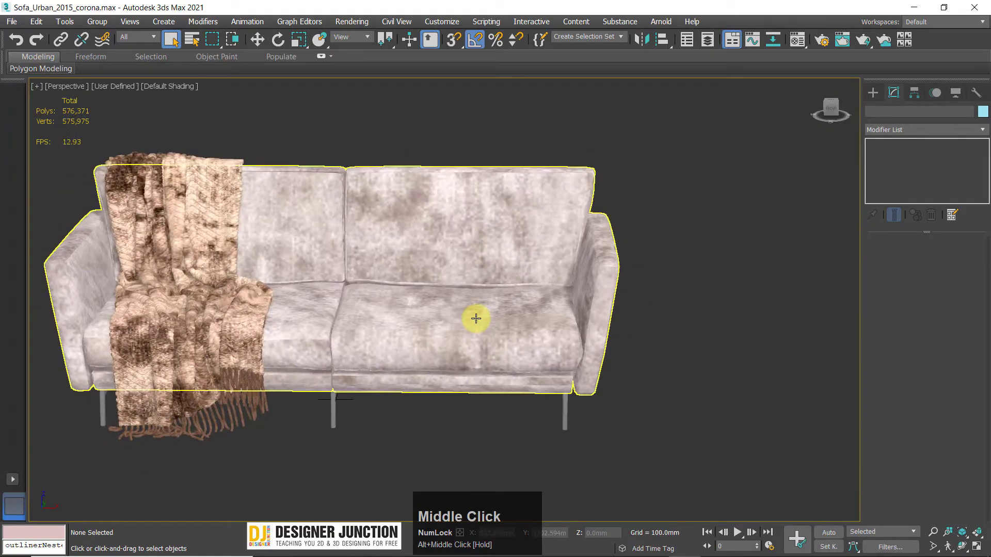
Replace the sofa body's MultiRes modifier with a ProOptimizer modifier.
{"action": "left_click", "coordinate": [474, 321]}
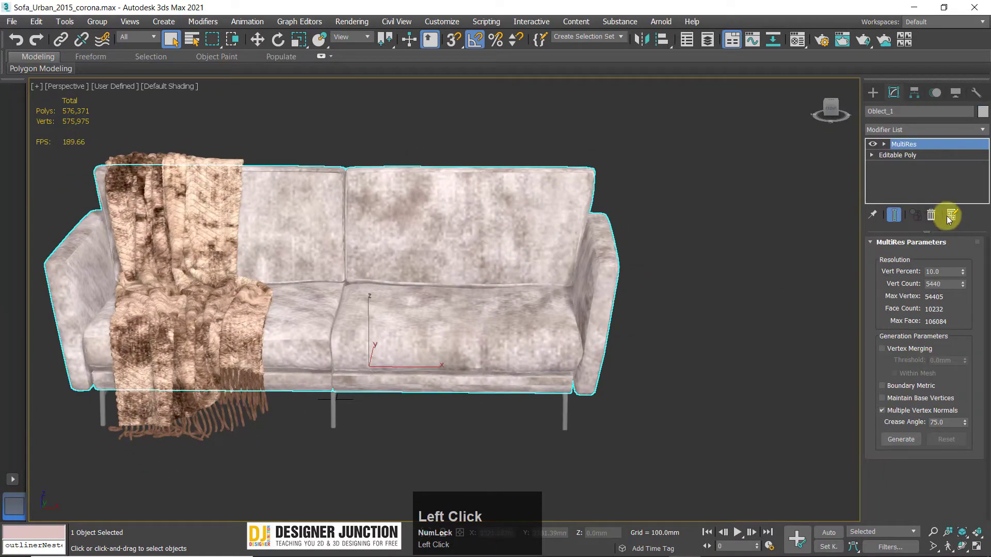
{"action": "left_click", "coordinate": [931, 215]}
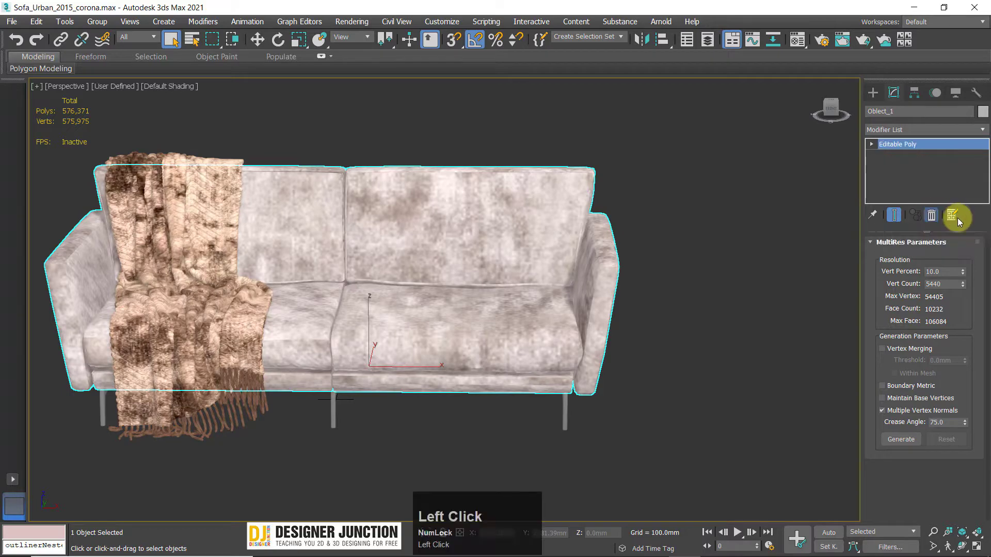
{"action": "left_click", "coordinate": [916, 129]}
{"action": "key", "text": "o"}
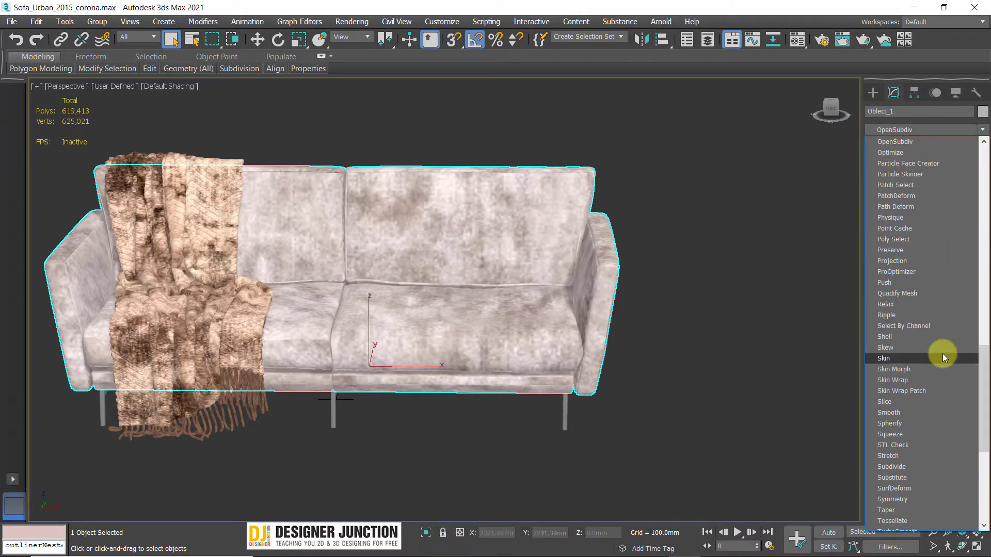
{"action": "key", "text": "p"}
{"action": "key", "text": "p"}
{"action": "key", "text": "p"}
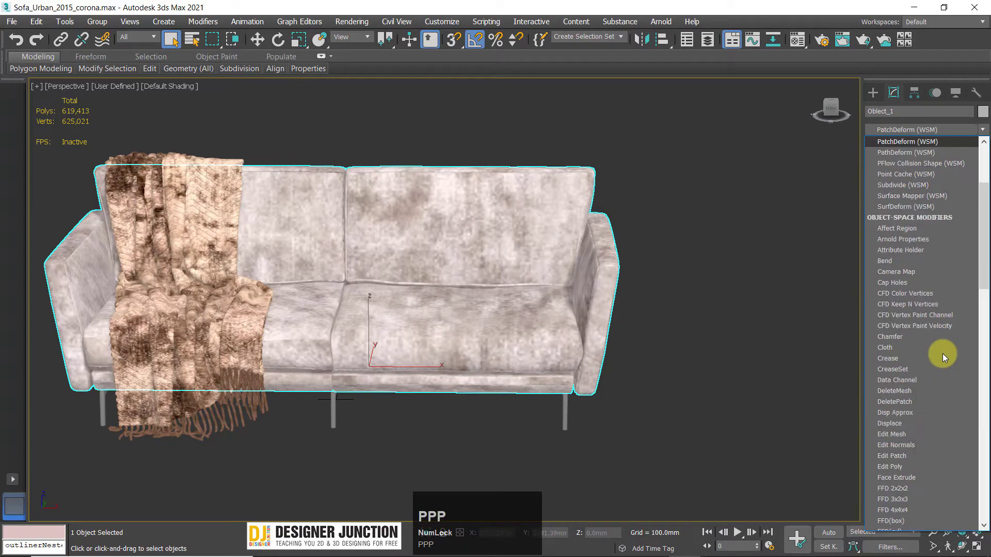
{"action": "key", "text": "p"}
{"action": "key", "text": "p"}
{"action": "key", "text": "p"}
{"action": "key", "text": "p"}
{"action": "key", "text": "p"}
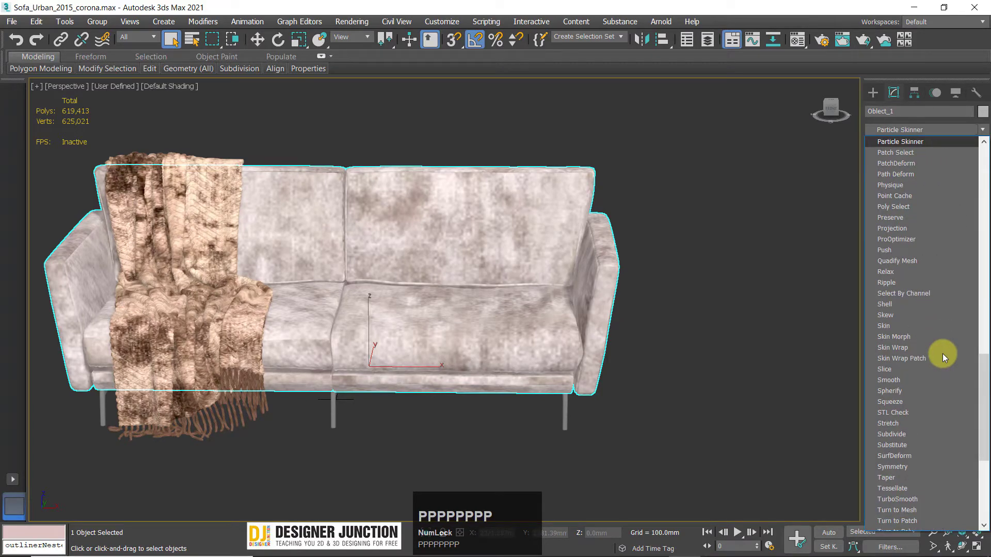
{"action": "left_click", "coordinate": [921, 239]}
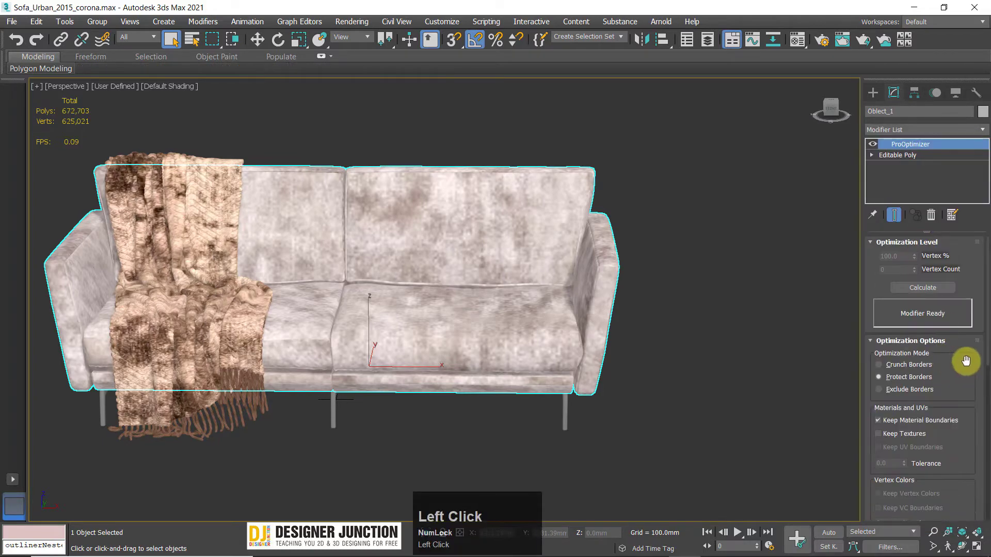
Calculate the ProOptimizer optimization for the sofa body and display its edged faces.
{"action": "left_click", "coordinate": [926, 289]}
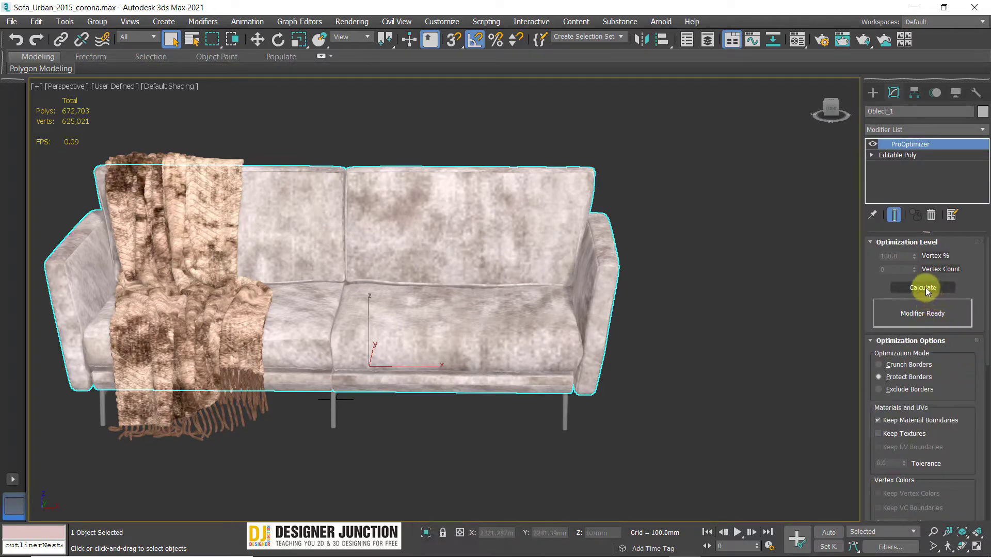
{"action": "left_click", "coordinate": [925, 287]}
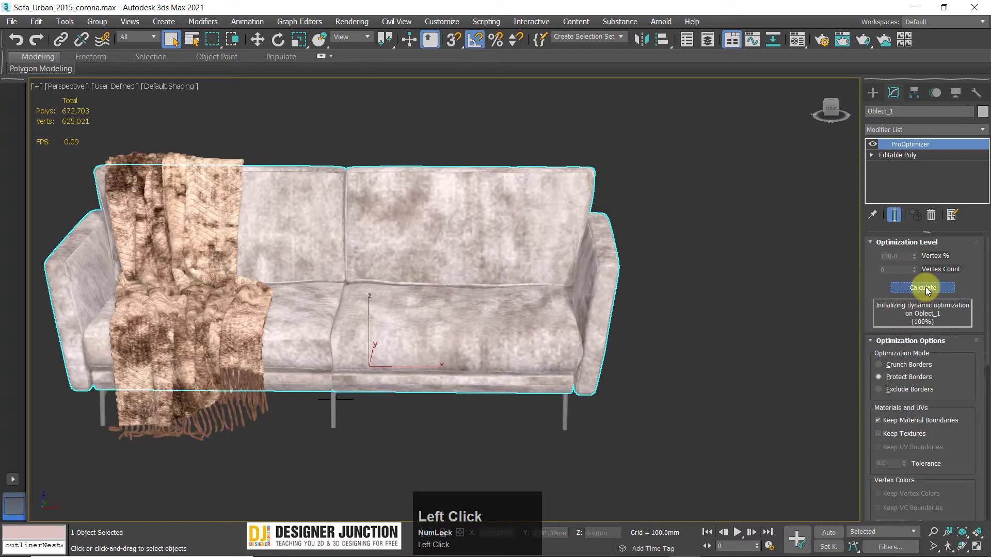
{"action": "middle_click_drag", "start_coordinate": [522, 306], "coordinate": [550, 309], "text": "alt"}
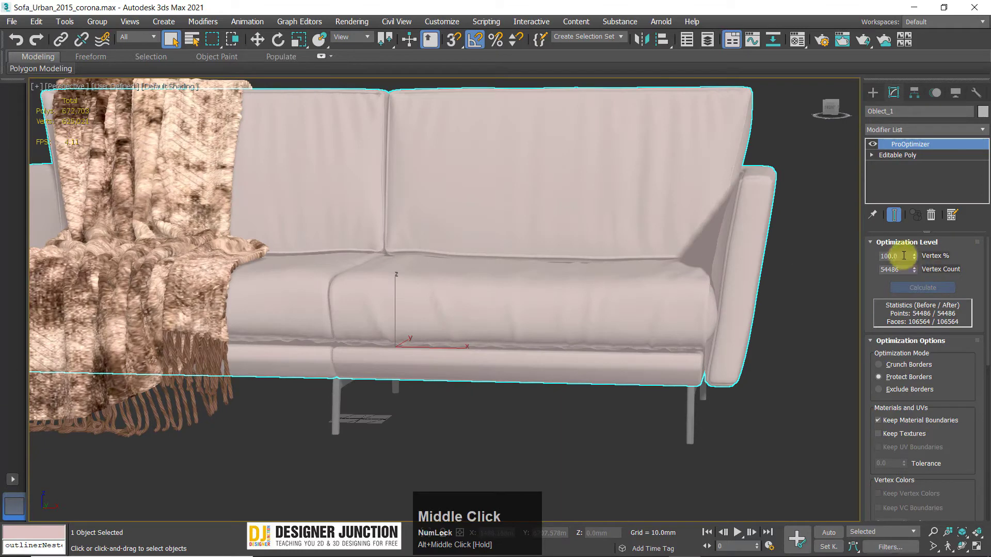
{"action": "key", "text": "F4"}
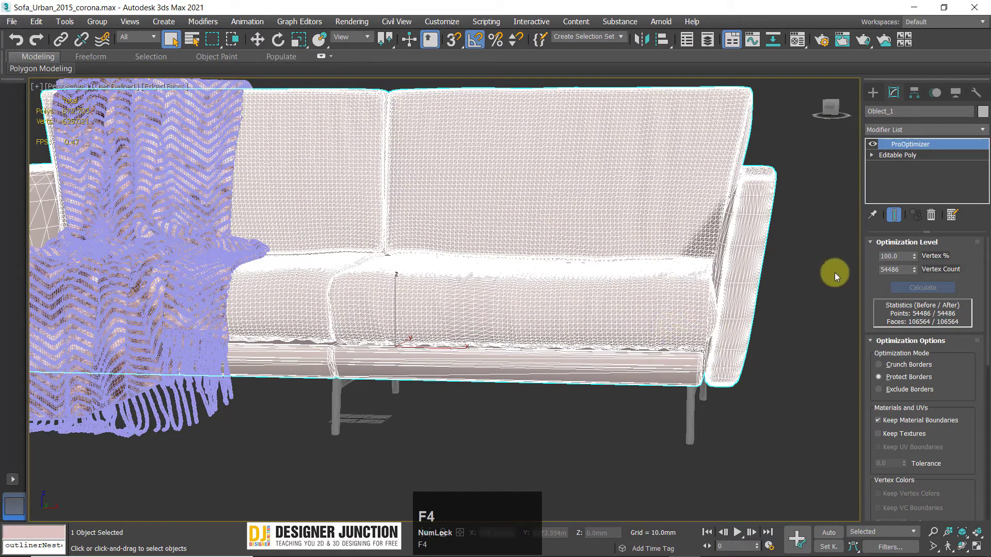
Set the ProOptimizer vertex percentage to 10 and inspect the reduced sofa mesh.
{"action": "left_click", "coordinate": [893, 255]}
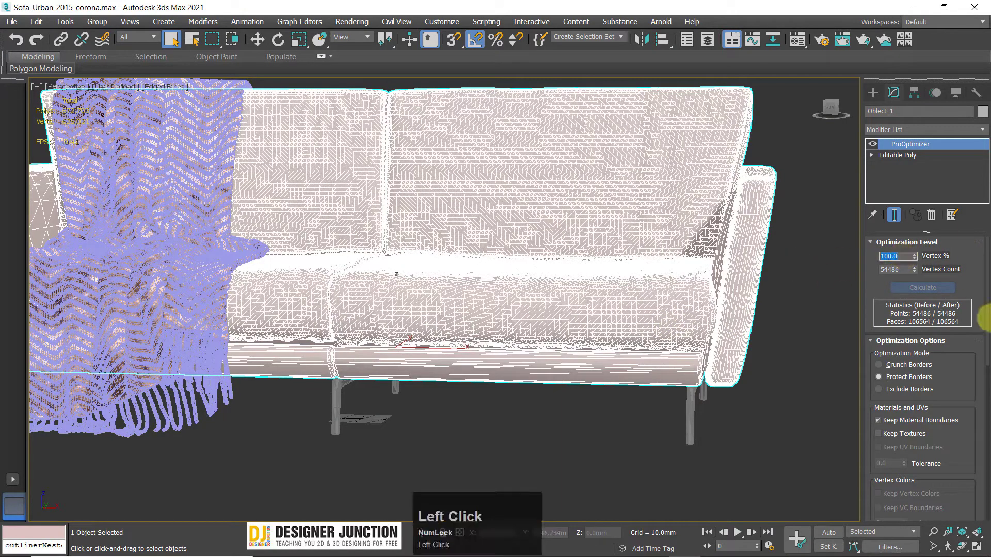
{"action": "type", "text": "10"}
{"action": "key", "text": "Return"}
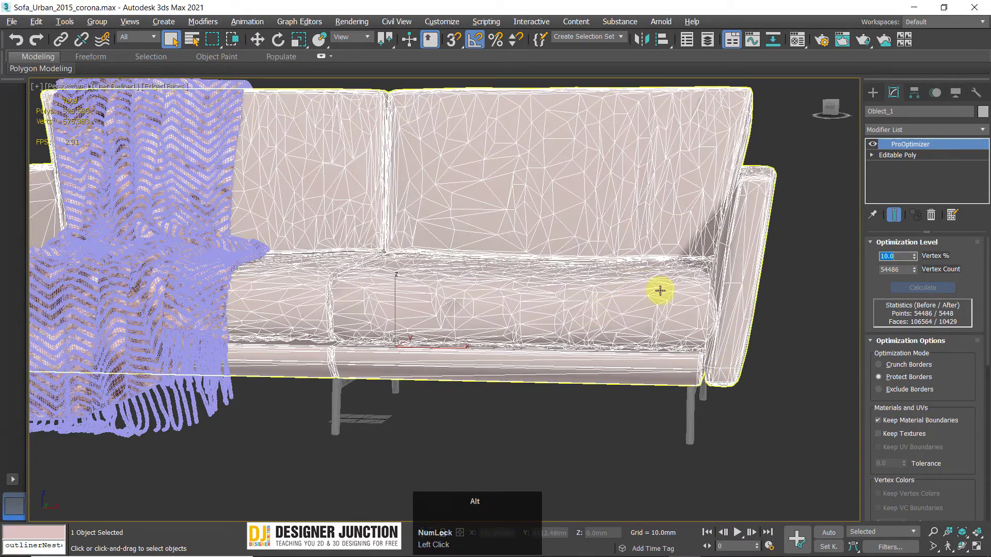
{"action": "middle_click_drag", "start_coordinate": [659, 290], "coordinate": [792, 317], "text": "alt"}
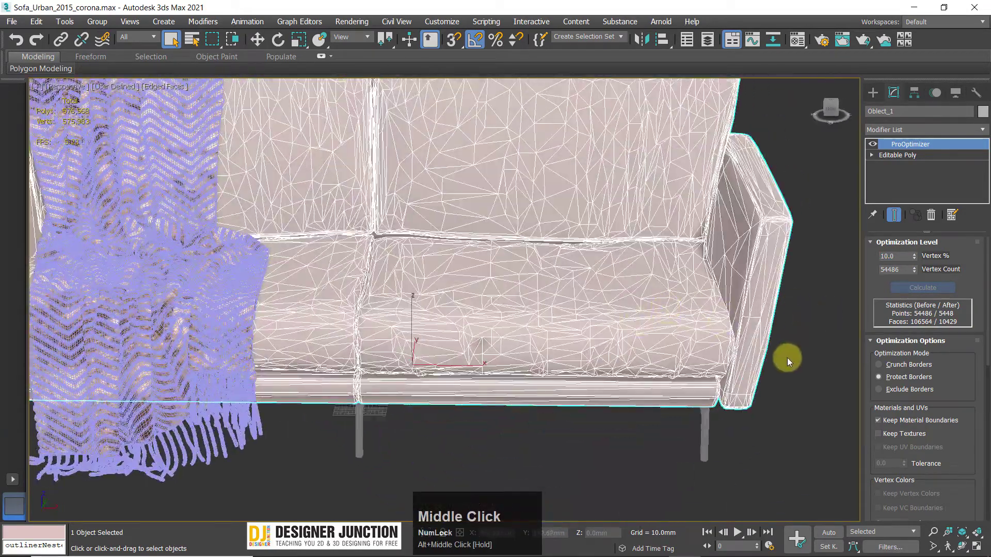
Remove the ProOptimizer modifier from the sofa body.
{"action": "left_click_drag", "start_coordinate": [952, 389], "coordinate": [947, 416]}
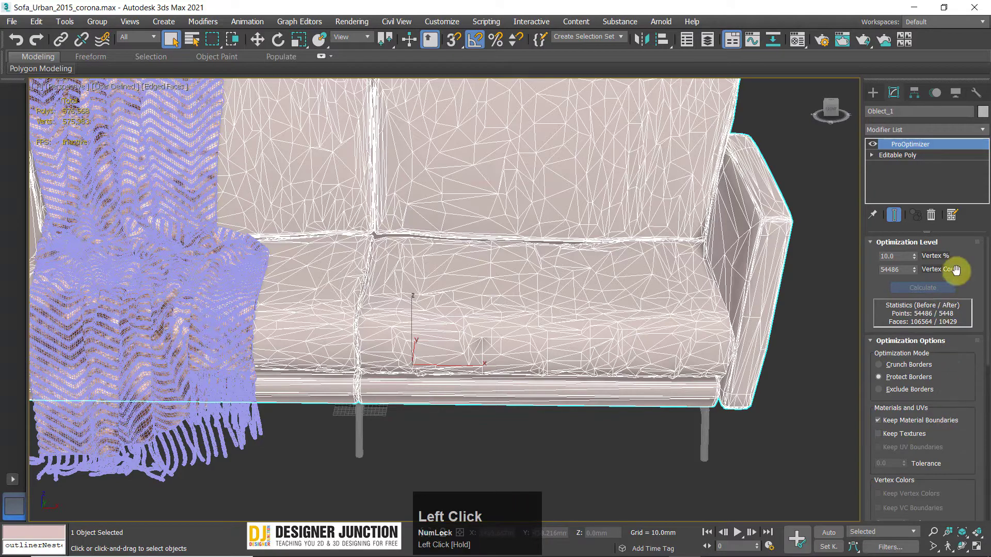
{"action": "left_click", "coordinate": [931, 217]}
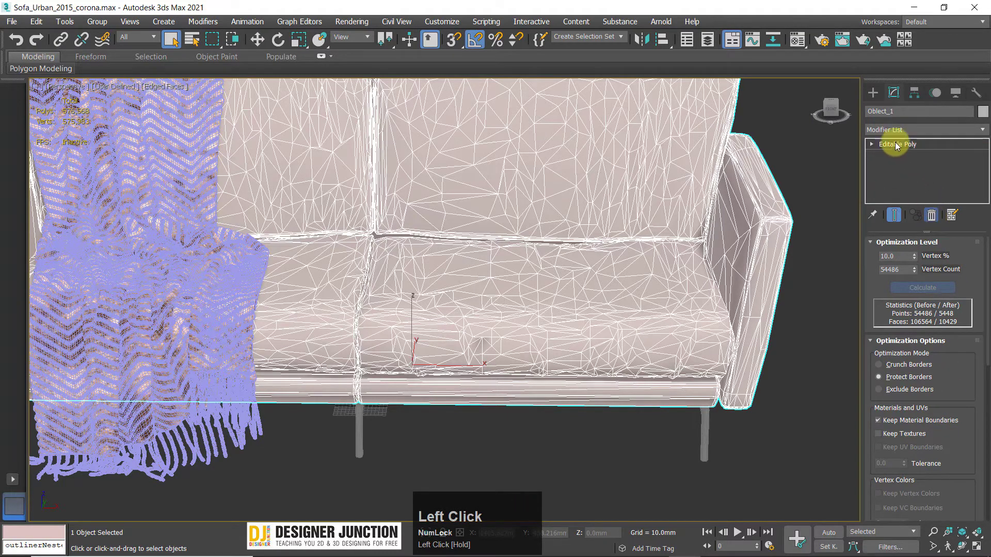
Add a MultiRes modifier to the sofa body and generate its multi-resolution mesh.
{"action": "left_click", "coordinate": [889, 133]}
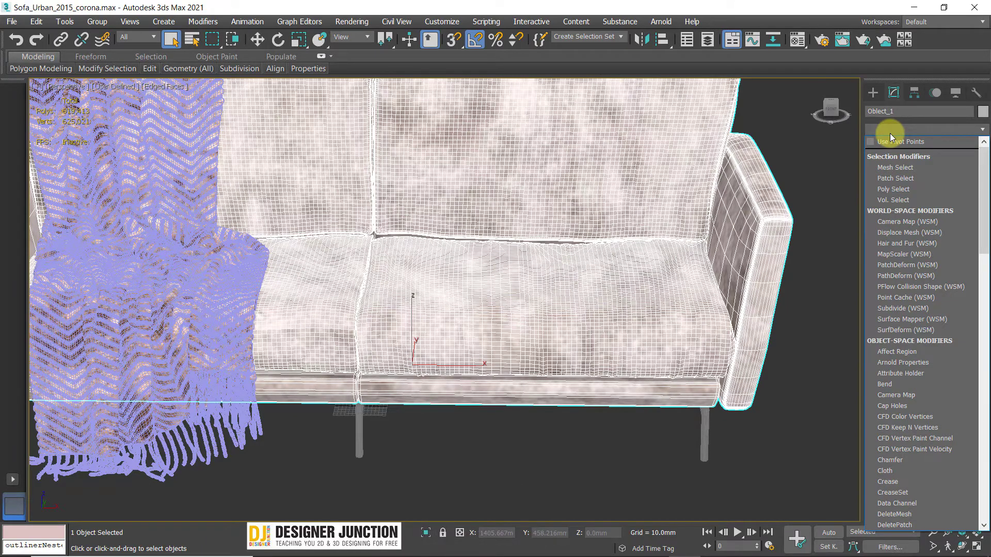
{"action": "key", "text": "l"}
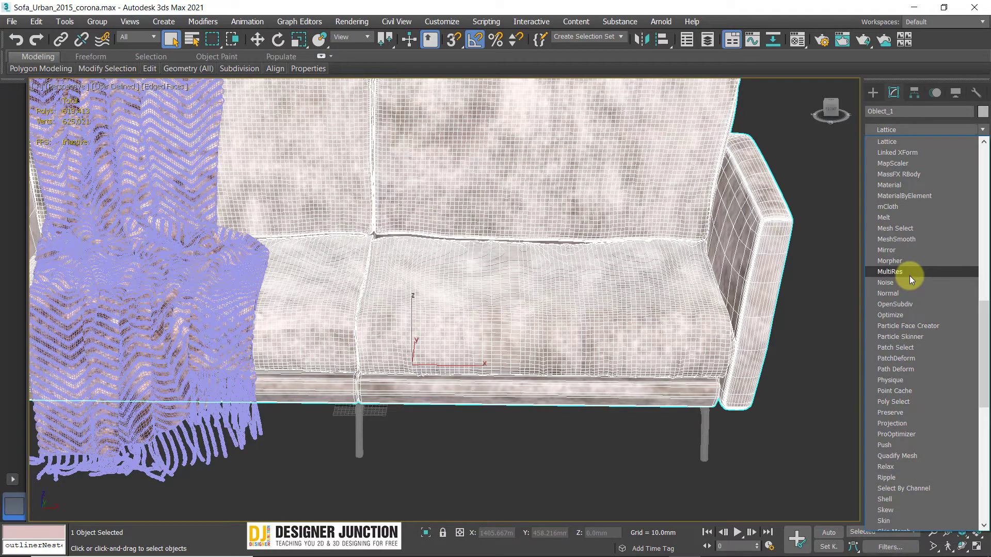
{"action": "left_click", "coordinate": [889, 272]}
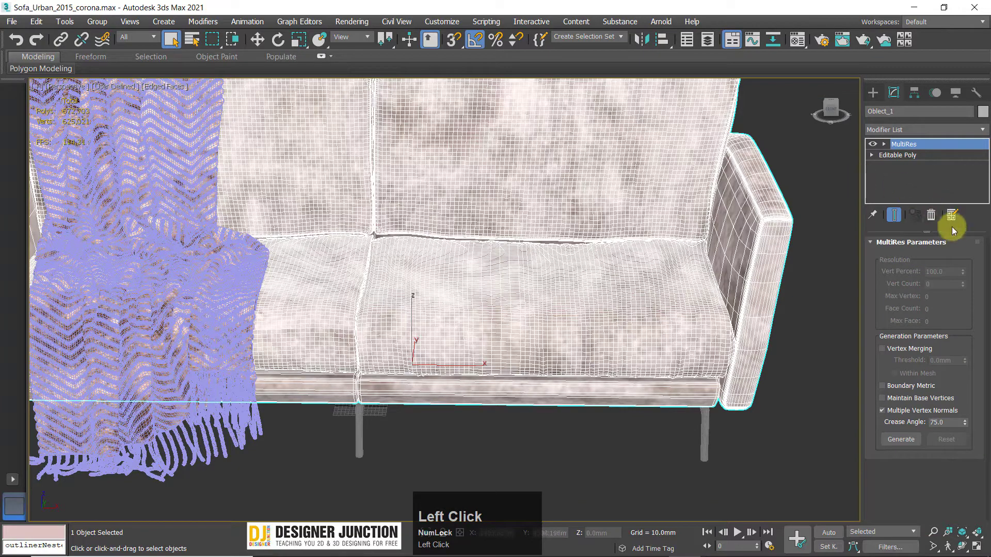
{"action": "left_click", "coordinate": [900, 439]}
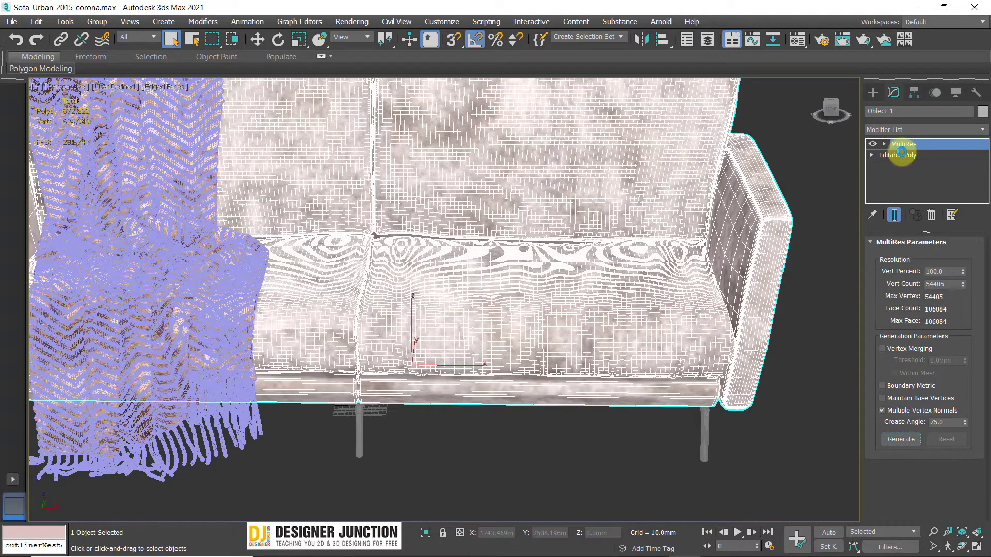
Set the sofa body's MultiRes vertex percentage to 20 and inspect the reduced mesh.
{"action": "left_click", "coordinate": [947, 273]}
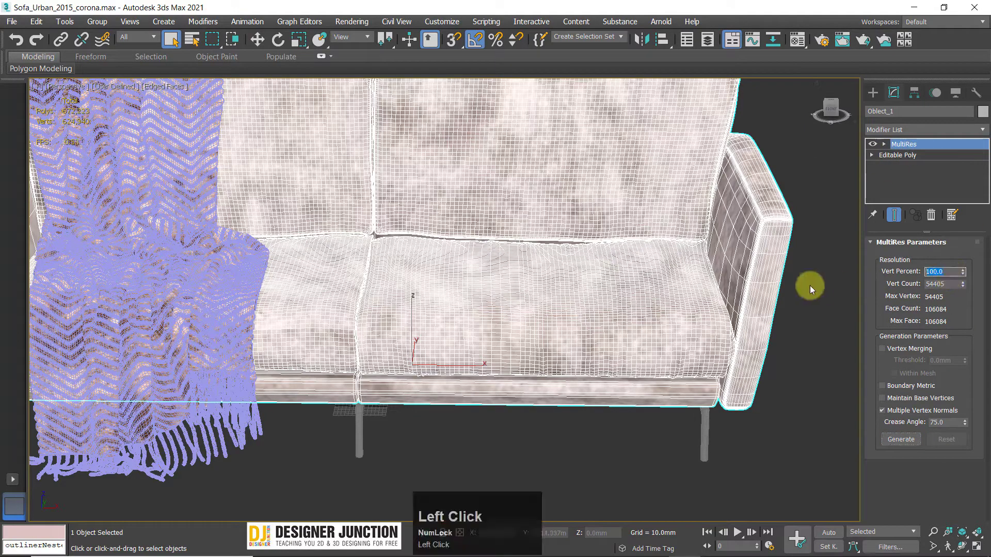
{"action": "type", "text": "20"}
{"action": "key", "text": "Return"}
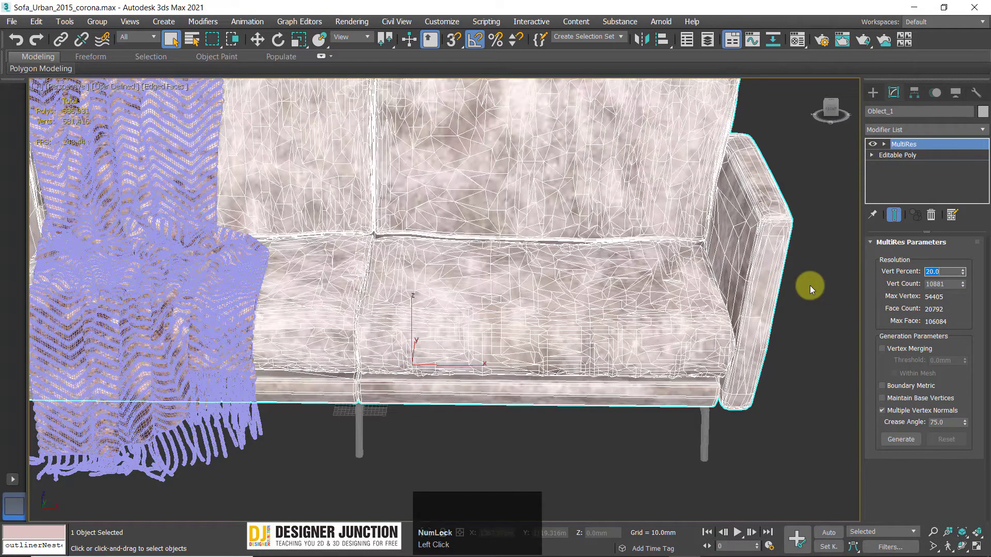
{"action": "middle_click_drag", "start_coordinate": [630, 270], "coordinate": [601, 290]}
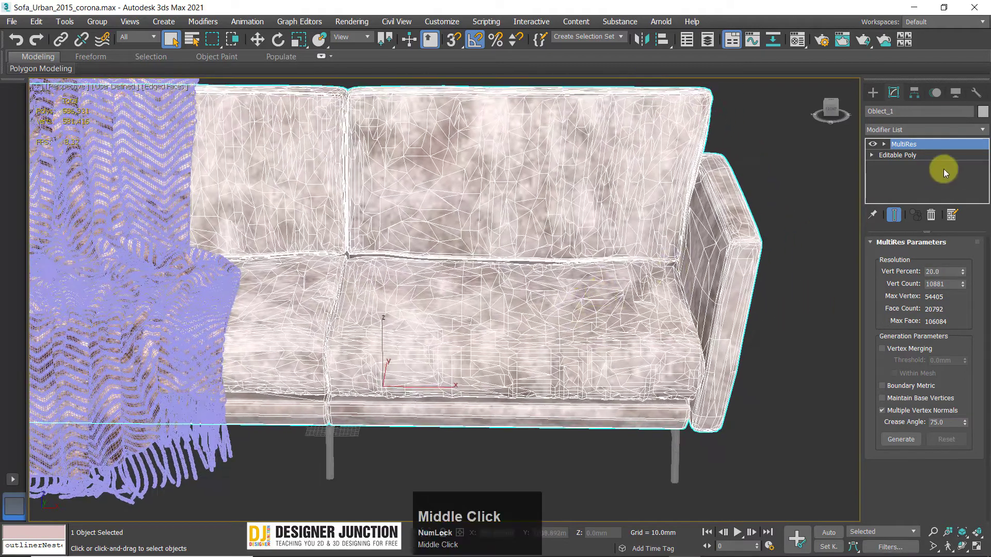
Add a UVW Map modifier above MultiRes on the sofa body and set its mapping to Box.
{"action": "left_click", "coordinate": [893, 127]}
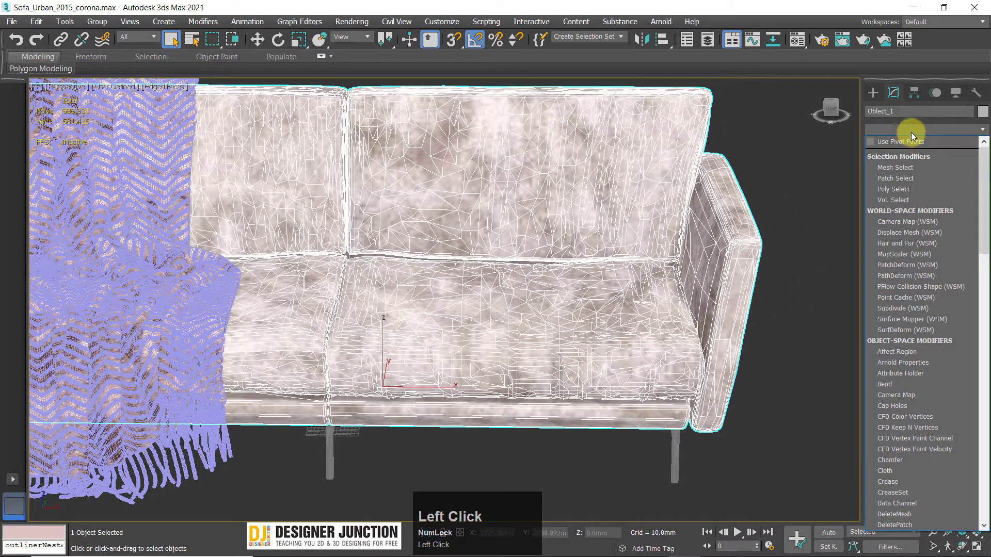
{"action": "key", "text": "u"}
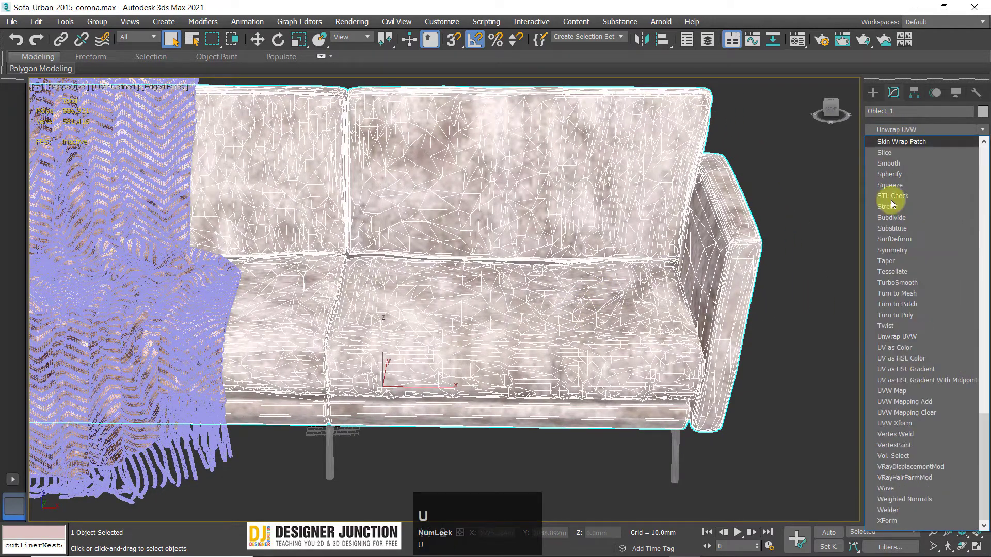
{"action": "left_click", "coordinate": [892, 391]}
{"action": "left_click", "coordinate": [909, 315]}
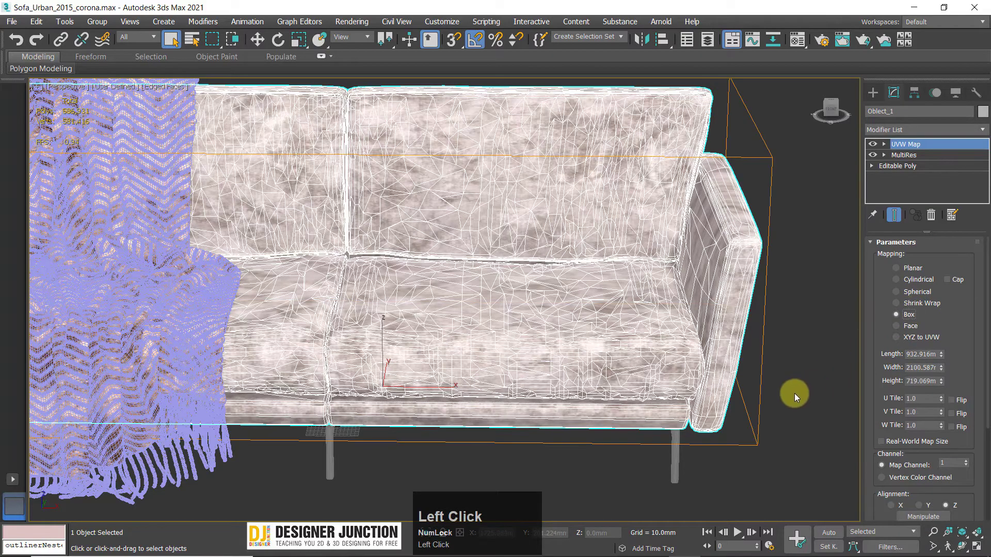
Hide the edged faces and examine the fabric texture on the sofa's back, seats and arms from several angles.
{"action": "left_click", "coordinate": [791, 393]}
{"action": "scroll", "coordinate": [537, 347], "scroll_direction": "down", "scroll_amount": 3}
{"action": "middle_click_drag", "start_coordinate": [537, 347], "coordinate": [559, 332], "text": "alt"}
{"action": "key", "text": "F4"}
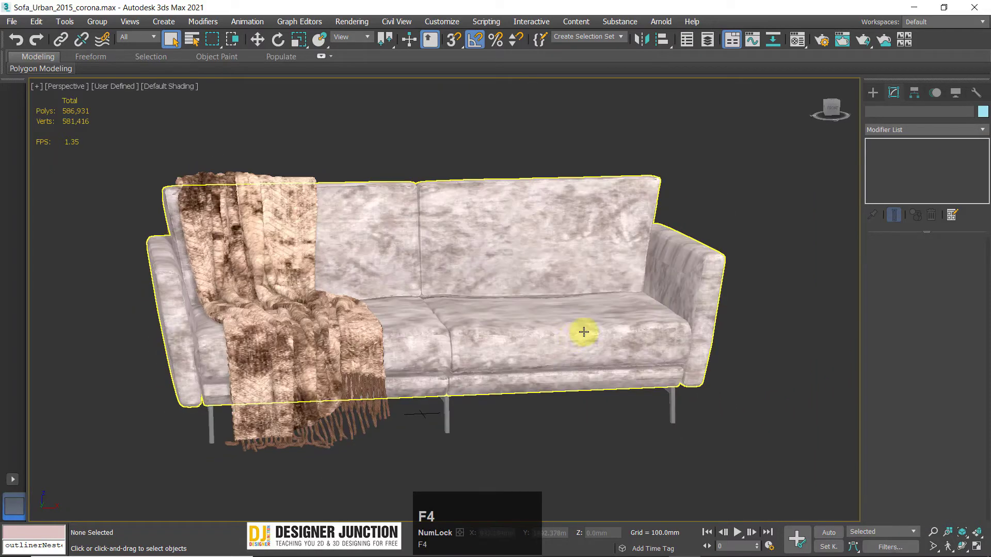
{"action": "left_click", "coordinate": [426, 105]}
{"action": "key", "text": "z"}
{"action": "mouse_move", "coordinate": [471, 243]}
{"action": "middle_mouse_down", "text": "alt"}
{"action": "mouse_move", "coordinate": [435, 254]}
{"action": "mouse_move", "coordinate": [476, 252]}
{"action": "mouse_move", "coordinate": [508, 279]}
{"action": "middle_mouse_up", "text": "alt"}
{"action": "key", "text": "Caps_Lock"}
{"action": "key", "text": "Caps_Lock"}
{"action": "scroll", "coordinate": [442, 267], "scroll_direction": "up", "scroll_amount": 3}
{"action": "scroll", "coordinate": [475, 253], "scroll_direction": "down", "scroll_amount": 2}
{"action": "left_click", "coordinate": [449, 234]}
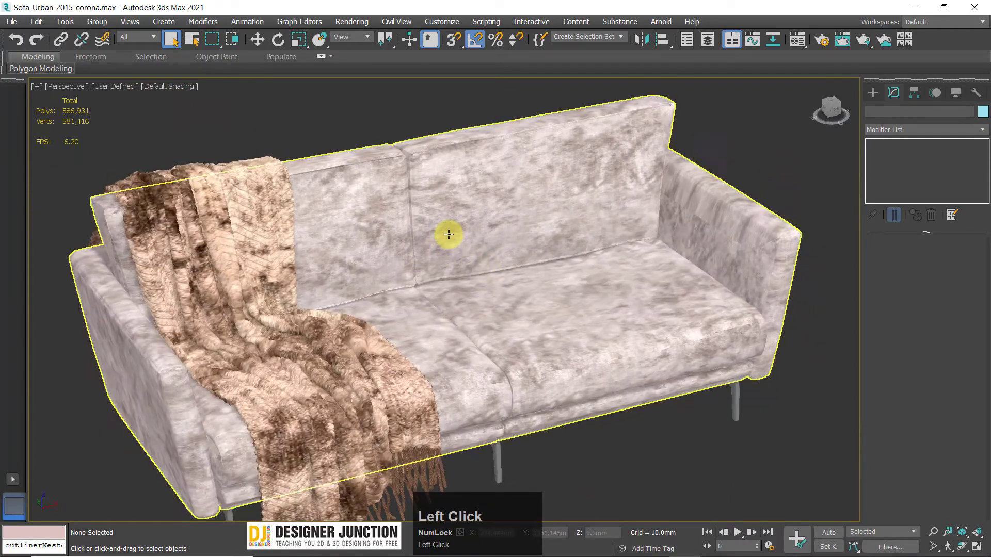
{"action": "middle_click_drag", "start_coordinate": [582, 300], "coordinate": [537, 350], "text": "alt"}
{"action": "scroll", "coordinate": [548, 279], "scroll_direction": "down", "scroll_amount": 3}
{"action": "scroll", "coordinate": [574, 293], "scroll_direction": "up", "scroll_amount": 3}
{"action": "left_click", "coordinate": [537, 350]}
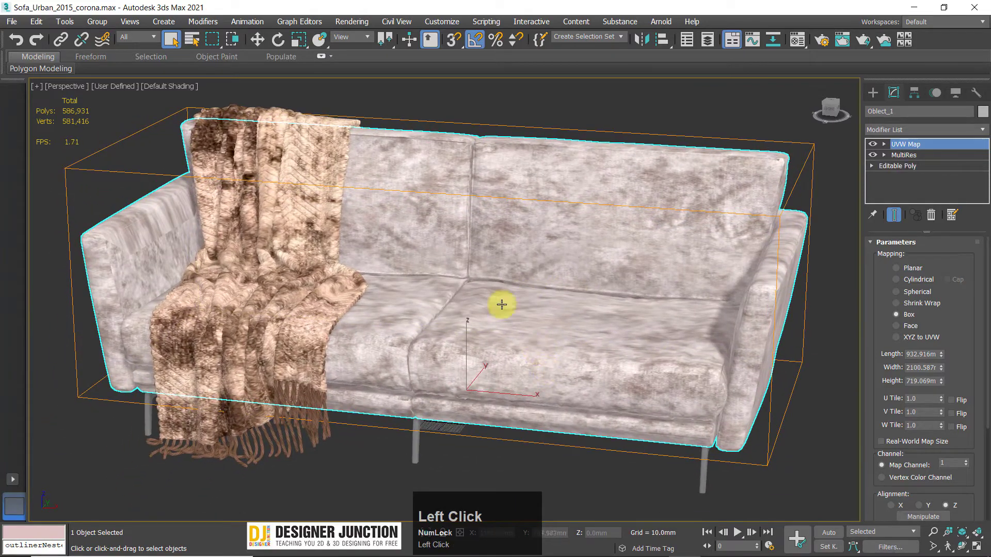
Display the edged faces, select the throw blanket and compare its mesh density with the reduced sofa body.
{"action": "left_click", "coordinate": [460, 101]}
{"action": "key", "text": "F4"}
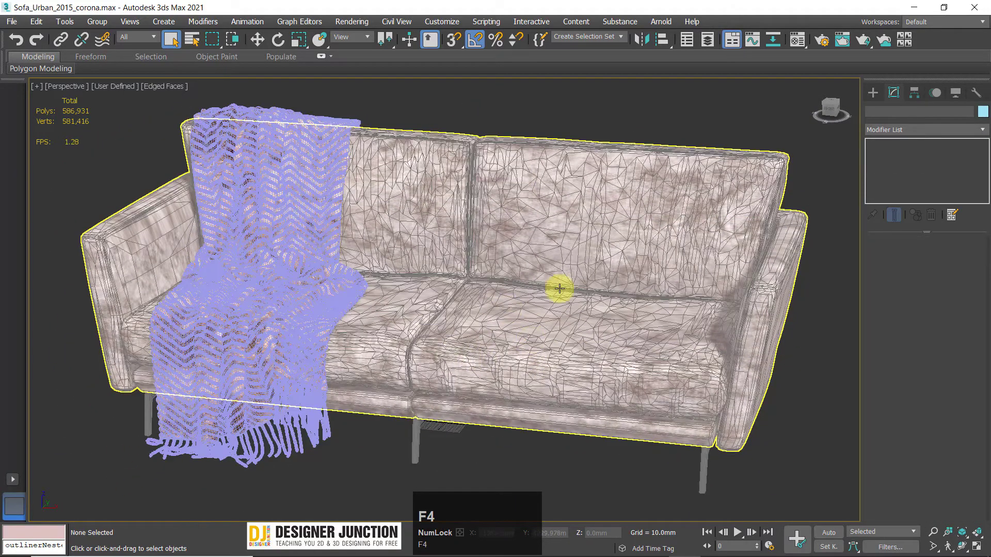
{"action": "scroll", "coordinate": [249, 341], "scroll_direction": "up", "scroll_amount": 1}
{"action": "left_click", "coordinate": [248, 340]}
{"action": "scroll", "coordinate": [268, 341], "scroll_direction": "up", "scroll_amount": 4}
{"action": "middle_click_drag", "start_coordinate": [285, 342], "coordinate": [298, 332], "text": "alt"}
{"action": "scroll", "coordinate": [363, 342], "scroll_direction": "down", "scroll_amount": 1}
{"action": "scroll", "coordinate": [363, 341], "scroll_direction": "down", "scroll_amount": 6}
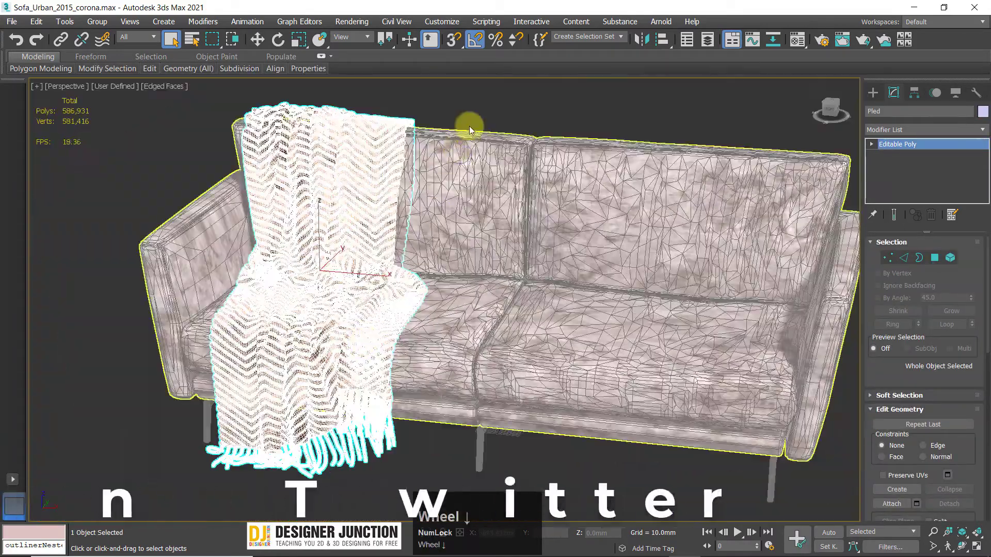
Deselect the throw, hide the edged faces and review the whole sofa model together with its scene statistics.
{"action": "middle_click_drag", "start_coordinate": [518, 269], "coordinate": [475, 312], "text": "alt"}
{"action": "key", "text": "w"}
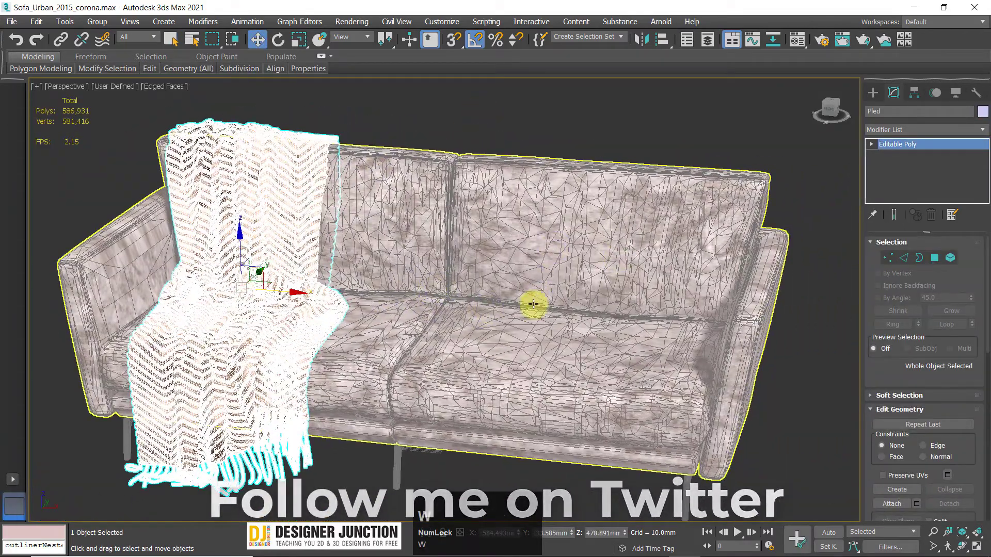
{"action": "left_click", "coordinate": [489, 117]}
{"action": "key", "text": "F4"}
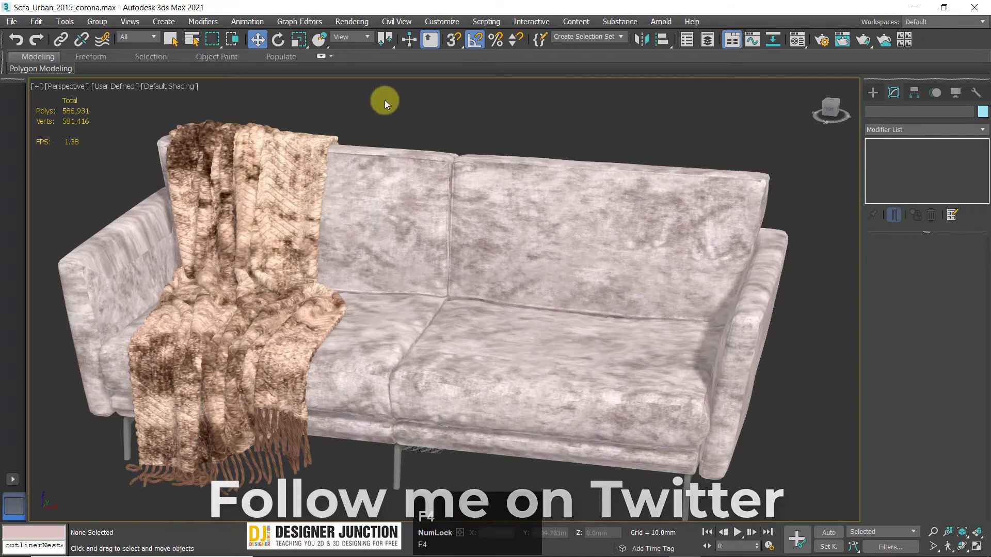
{"action": "left_click", "coordinate": [385, 102]}
{"action": "middle_click_drag", "start_coordinate": [358, 345], "coordinate": [380, 334]}
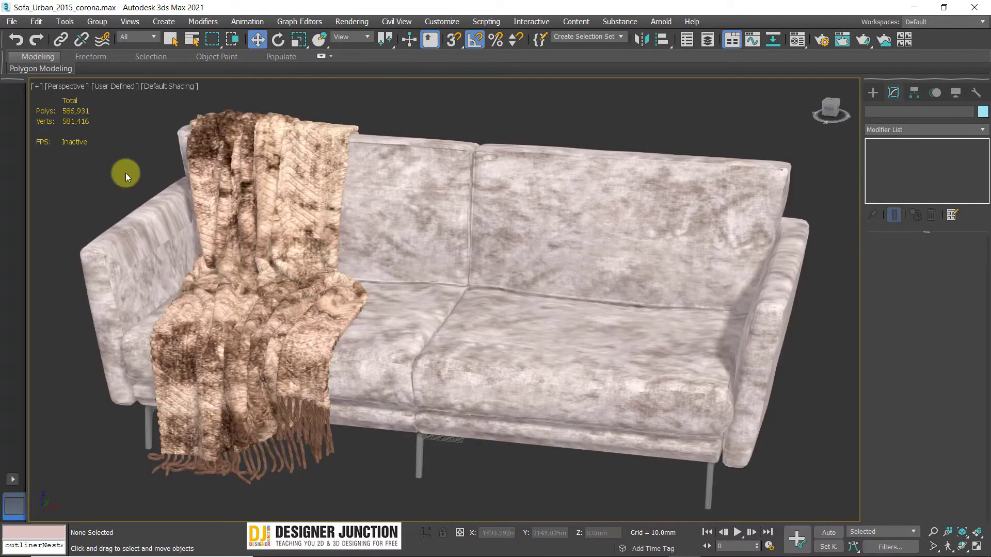
{"action": "left_click", "coordinate": [98, 102]}
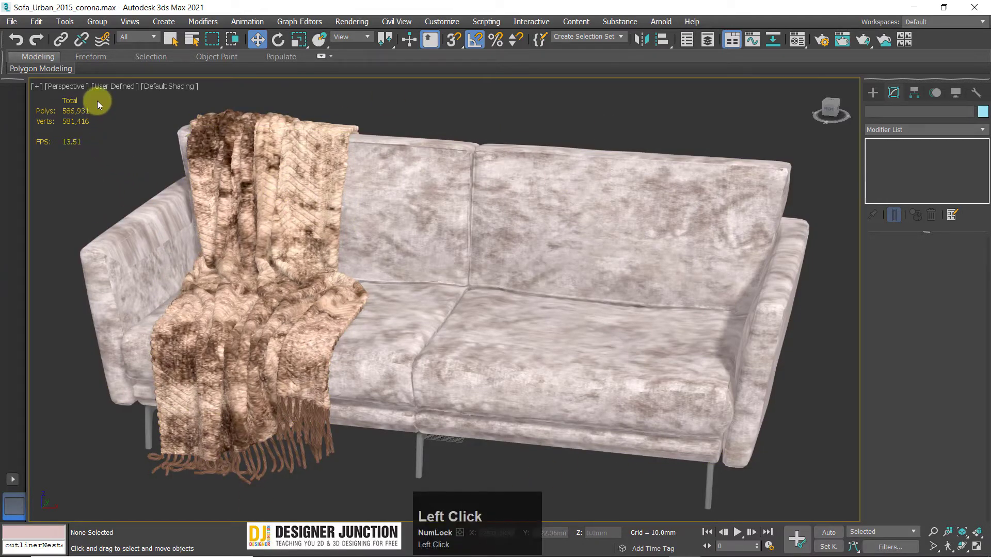